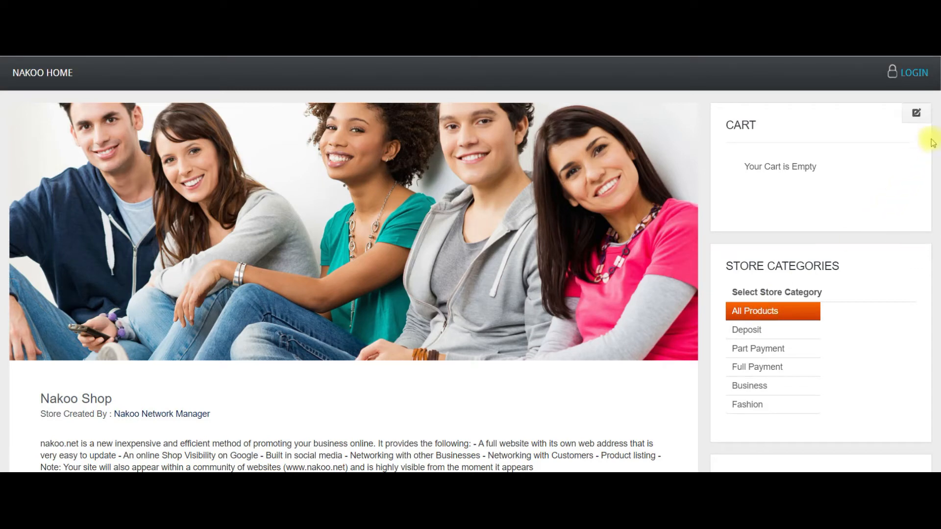
# Scroll through the current nakoo.net page to review its content.
pyautogui.moveTo(940, 106); pyautogui.dragTo(940, 270)
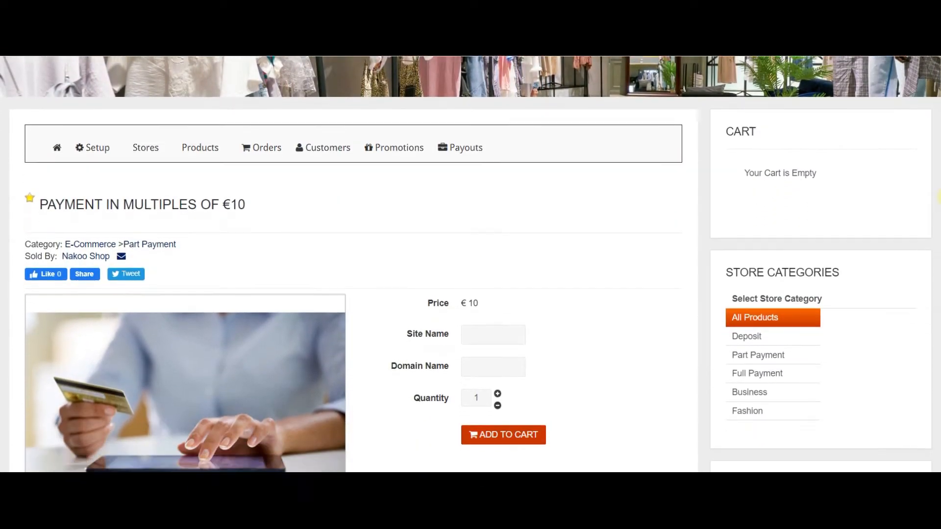
pyautogui.moveTo(939, 197); pyautogui.dragTo(938, 382)
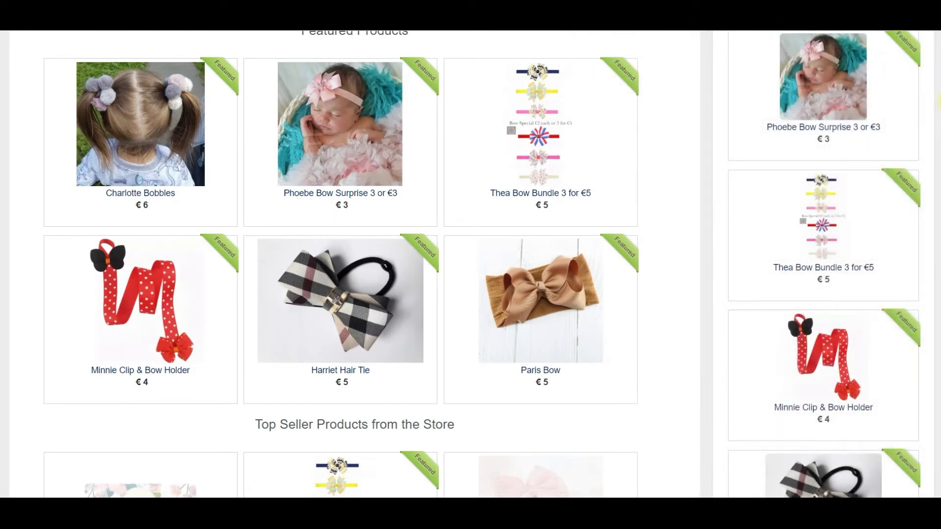
pyautogui.moveTo(940, 101); pyautogui.dragTo(940, 128)
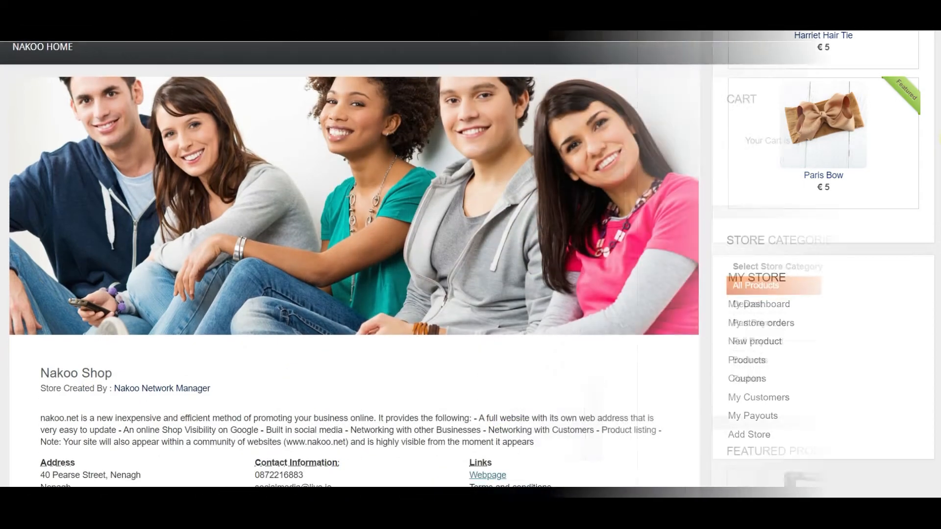
pyautogui.scroll(-3, 940, 140)
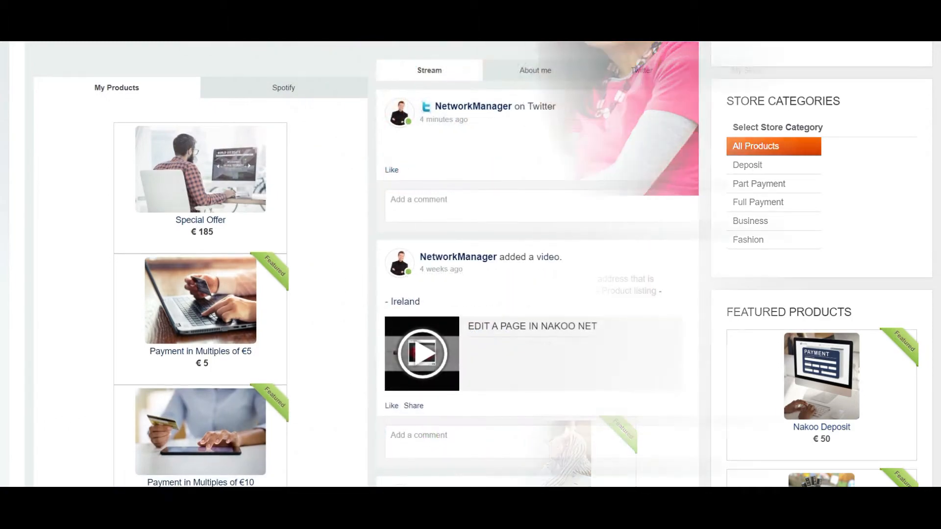
pyautogui.scroll(-10, 540, 265)
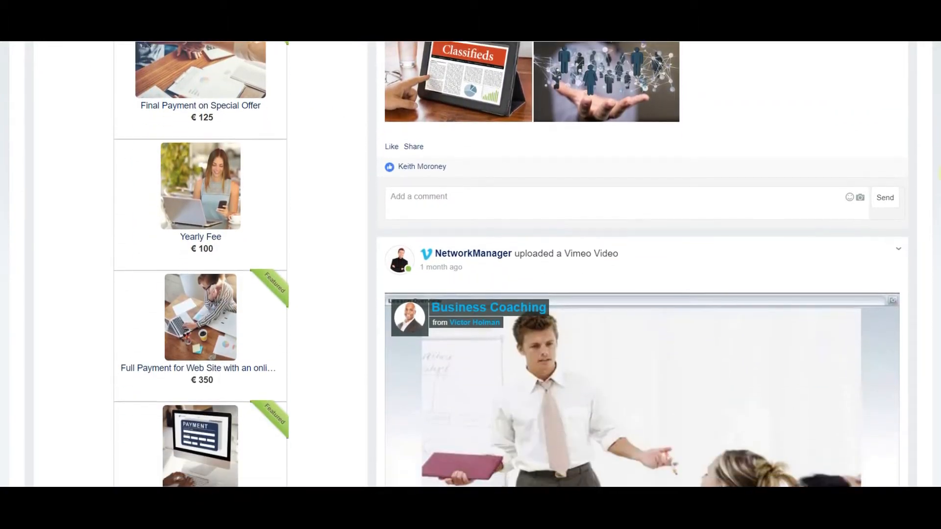
pyautogui.scroll(-13, 539, 265)
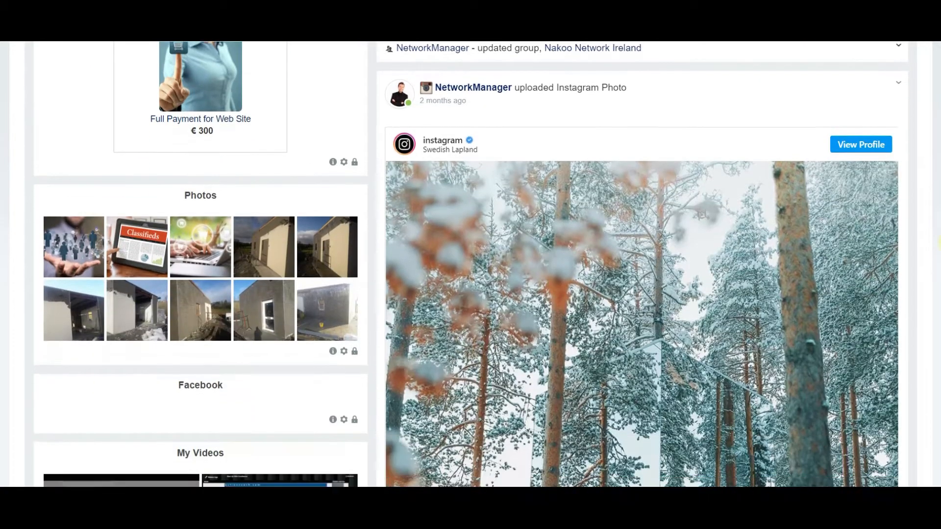
pyautogui.scroll(-9, 539, 265)
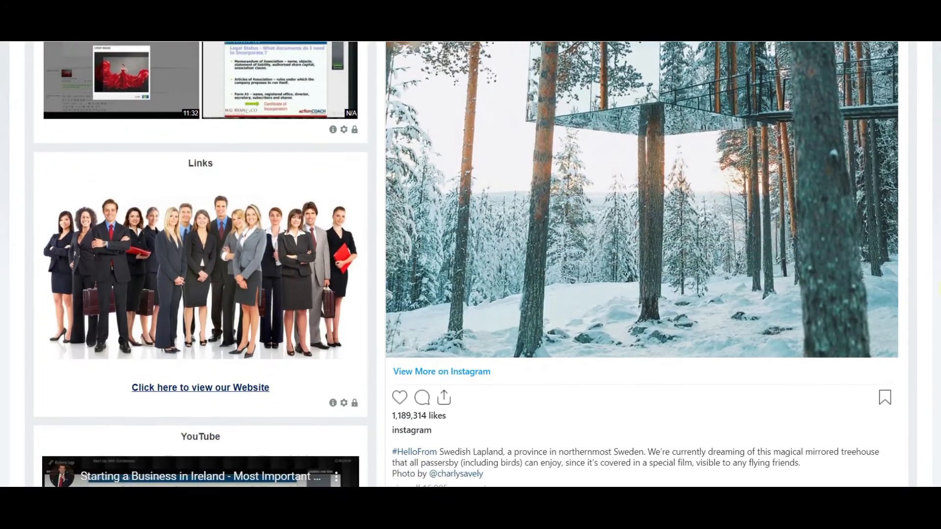
pyautogui.scroll(-7, 539, 264)
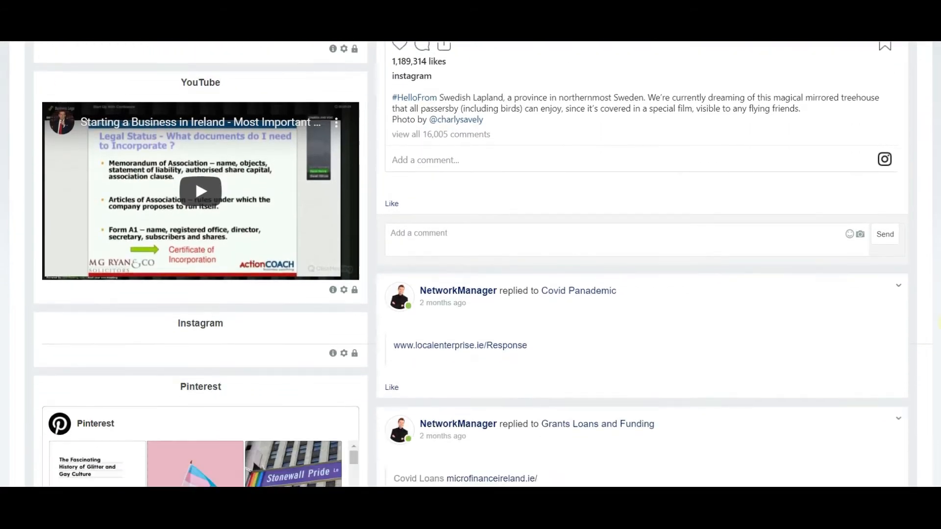
pyautogui.scroll(-6, 539, 265)
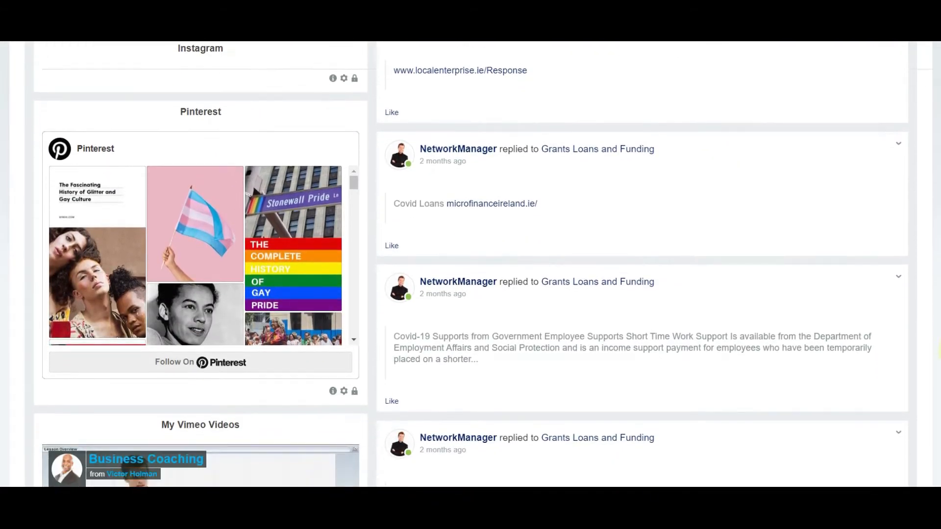
pyautogui.scroll(-7, 539, 265)
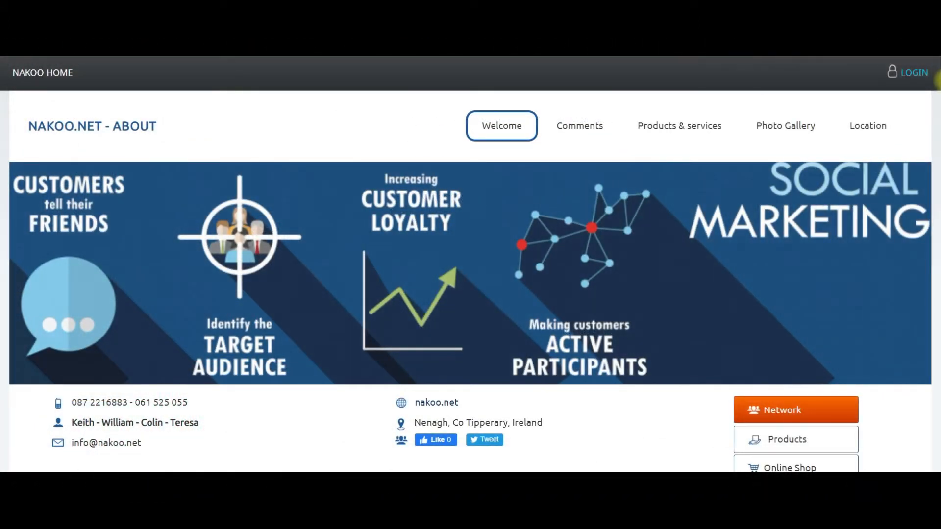
pyautogui.scroll(-2, 471, 265)
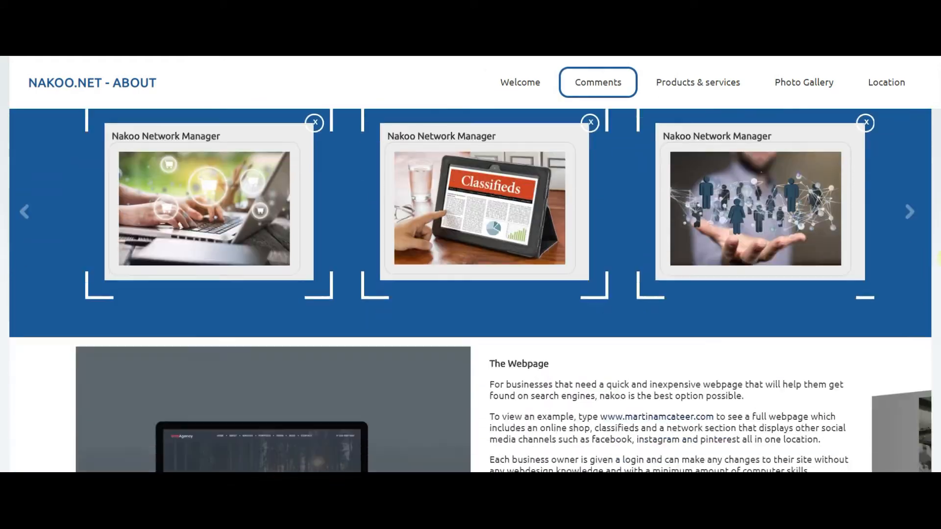
pyautogui.scroll(-8, 471, 265)
pyautogui.scroll(1, 470, 265)
pyautogui.scroll(17, 471, 265)
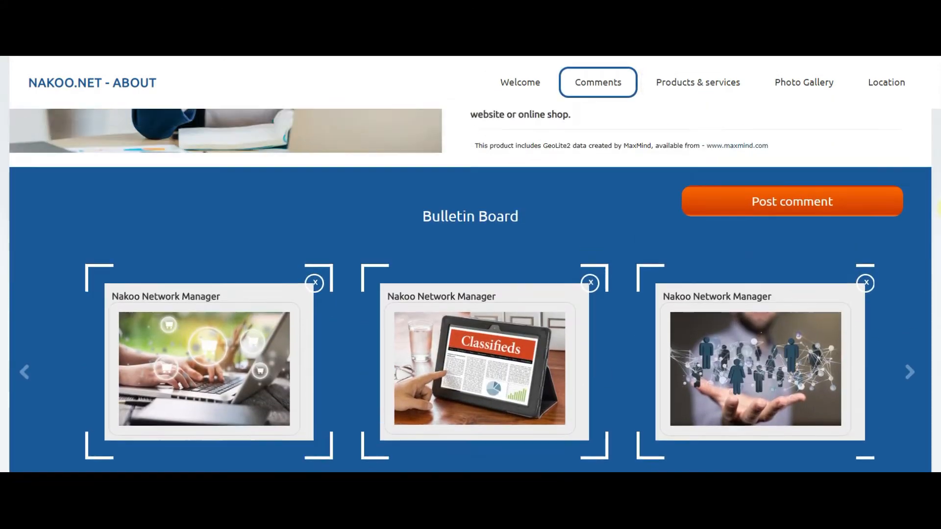
pyautogui.scroll(5, 470, 264)
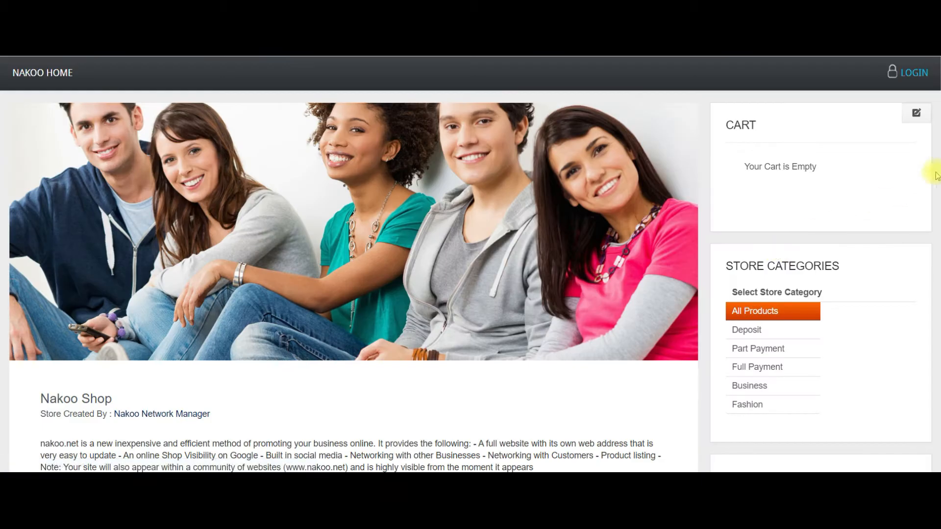
pyautogui.scroll(-4, 938, 133)
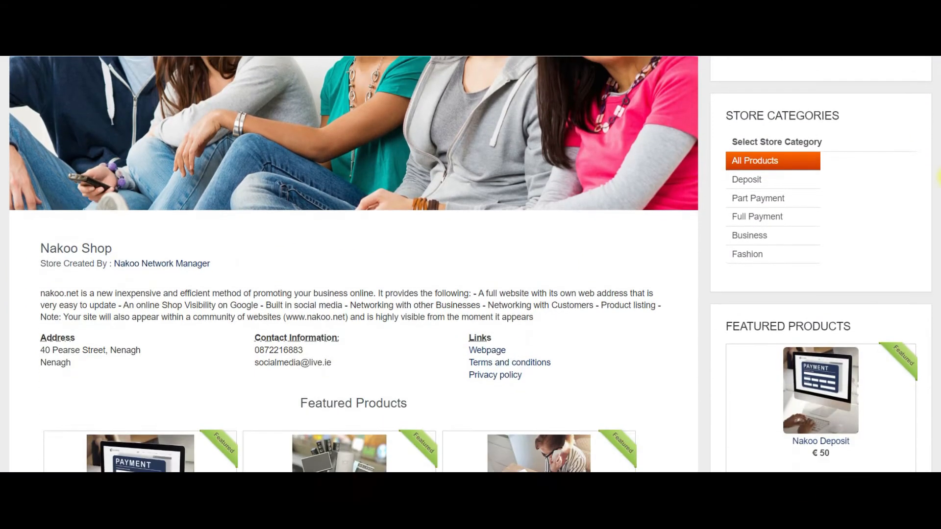
pyautogui.scroll(-2, 937, 186)
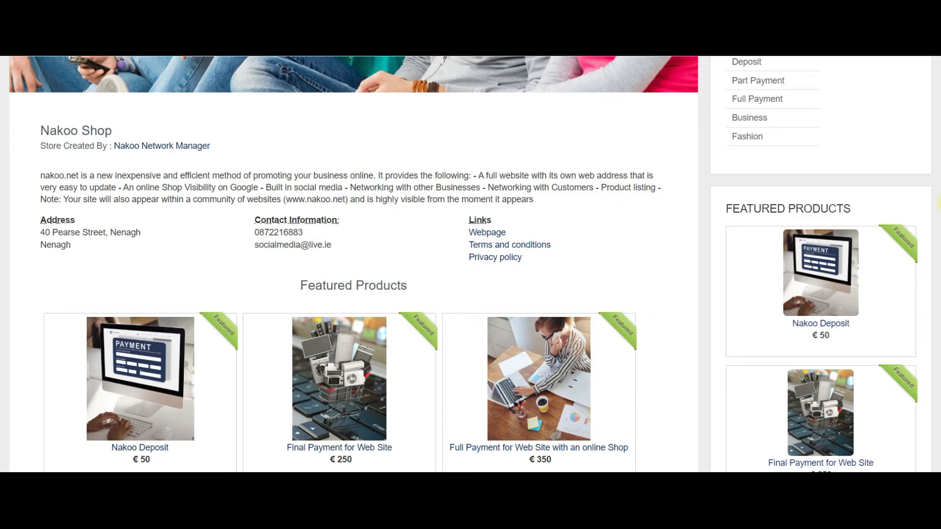
# Open the shop's linked webpage and scroll through it.
pyautogui.click(487, 233)
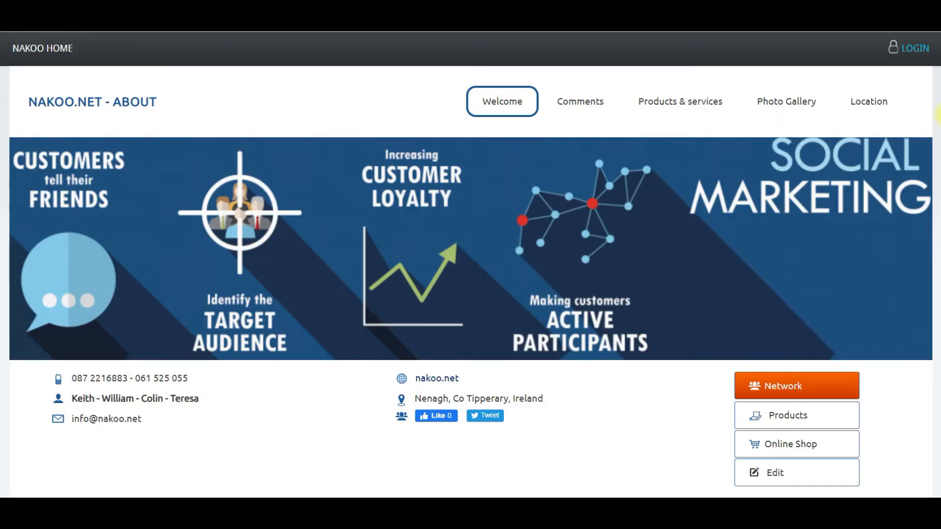
pyautogui.scroll(-3, 937, 115)
pyautogui.moveTo(940, 148); pyautogui.dragTo(940, 189)
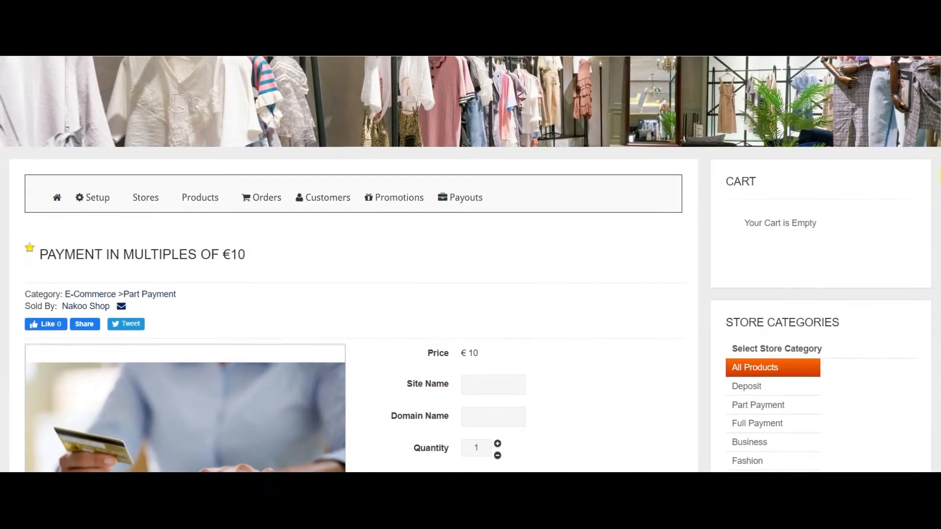
pyautogui.moveTo(938, 174); pyautogui.dragTo(939, 320)
pyautogui.moveTo(939, 320); pyautogui.dragTo(939, 334)
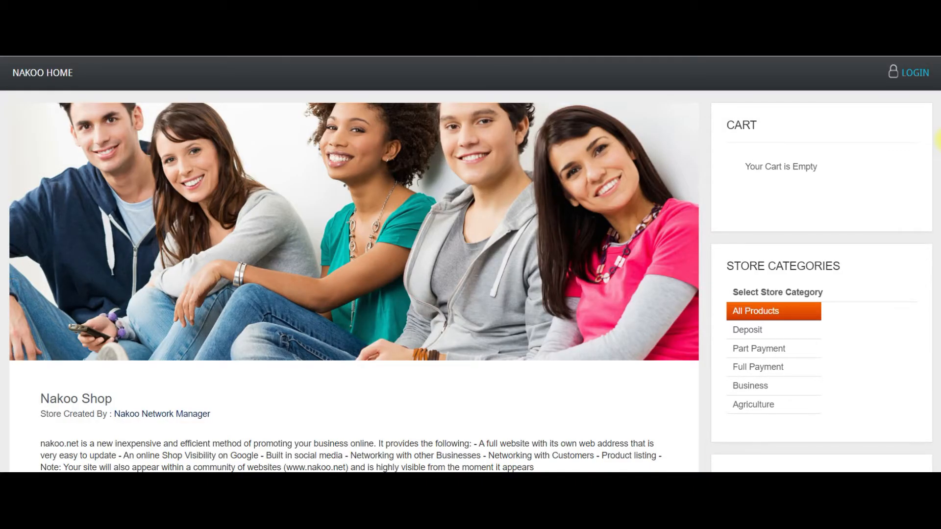
pyautogui.moveTo(938, 141); pyautogui.dragTo(939, 310)
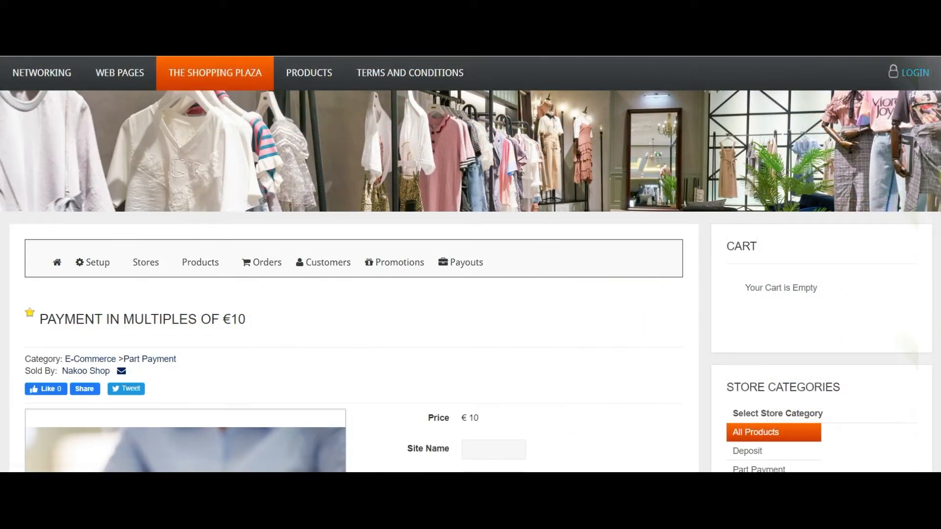
pyautogui.scroll(-4, 471, 265)
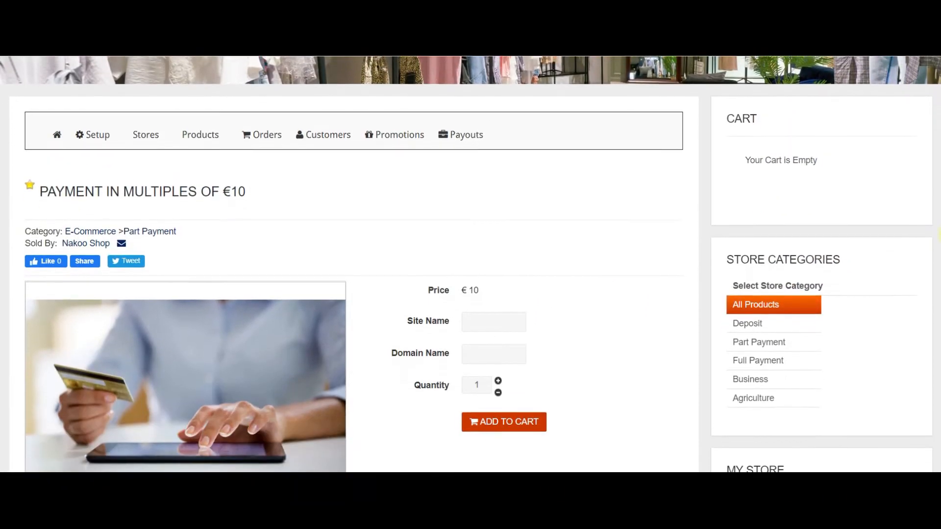
pyautogui.scroll(-4, 470, 265)
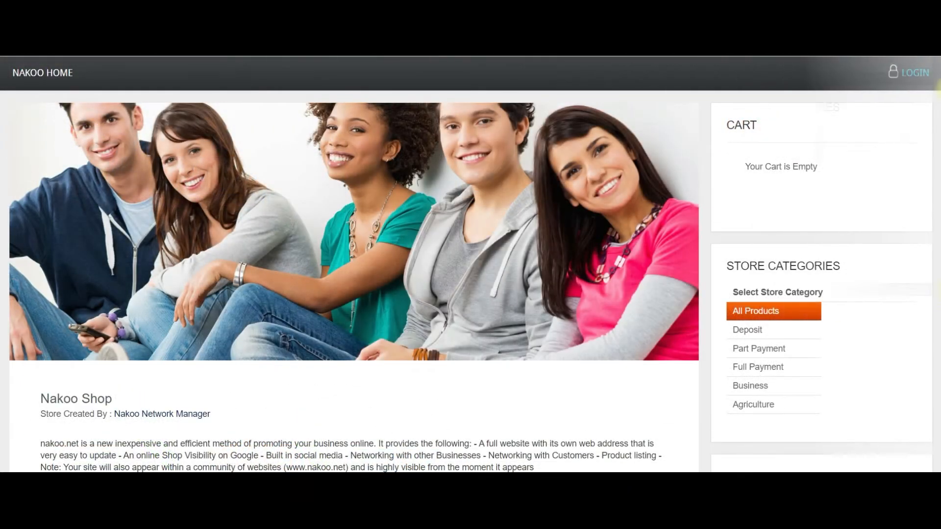
pyautogui.scroll(-3, 471, 265)
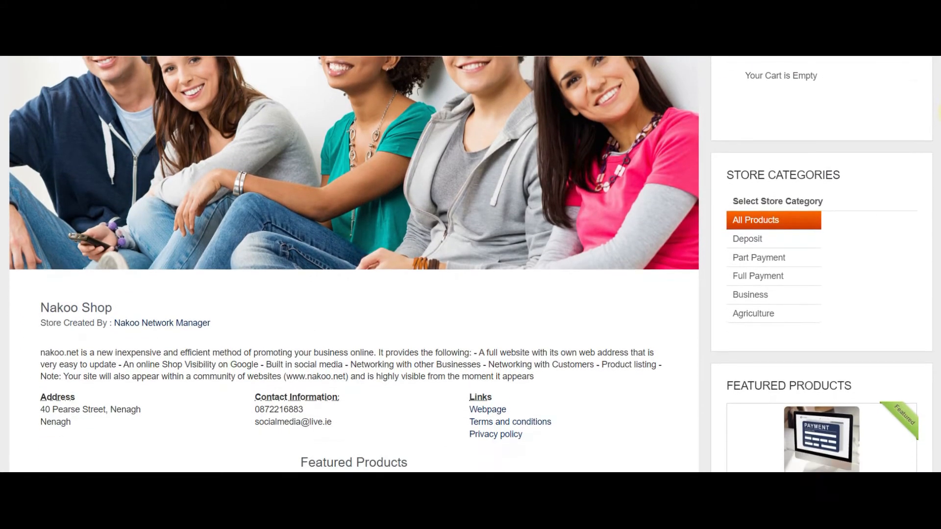
pyautogui.scroll(-4, 471, 265)
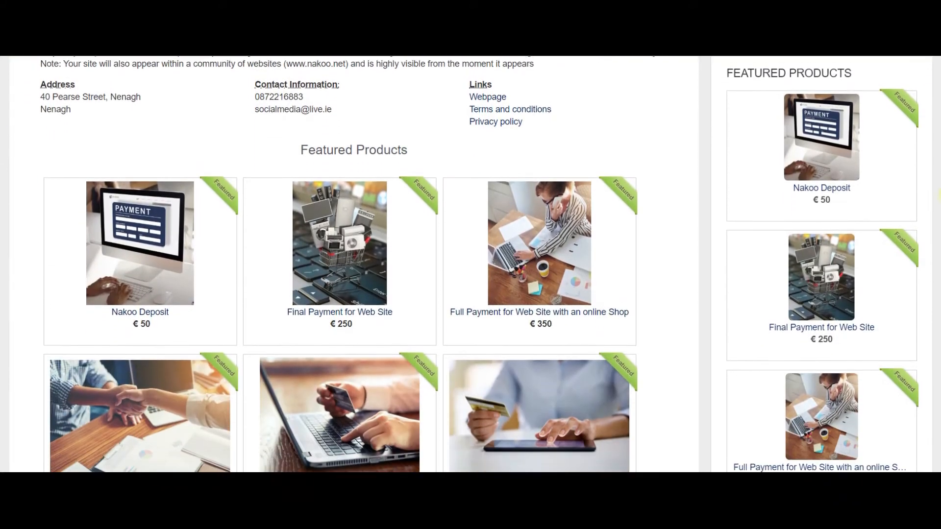
pyautogui.scroll(-10, 471, 264)
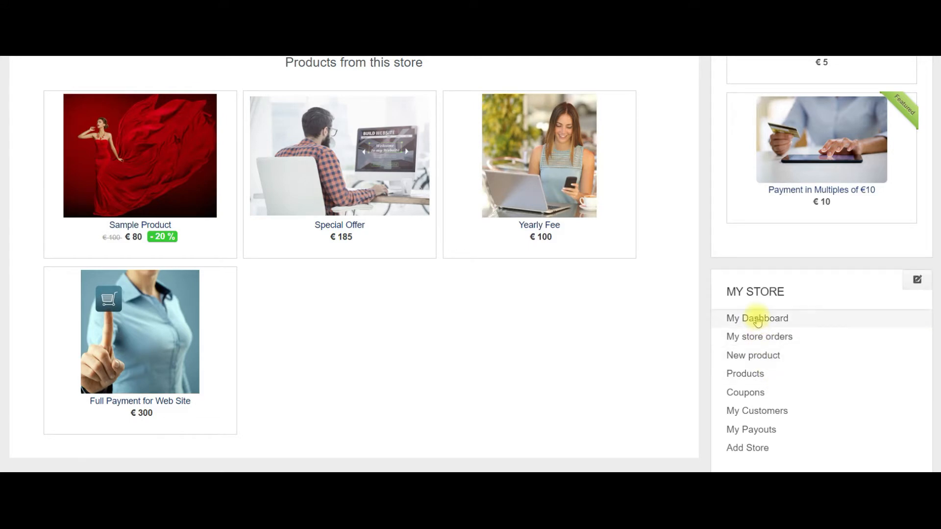
# Go to the owner's dashboard and open Nakoo Shop from My Stores for editing.
pyautogui.click(757, 320)
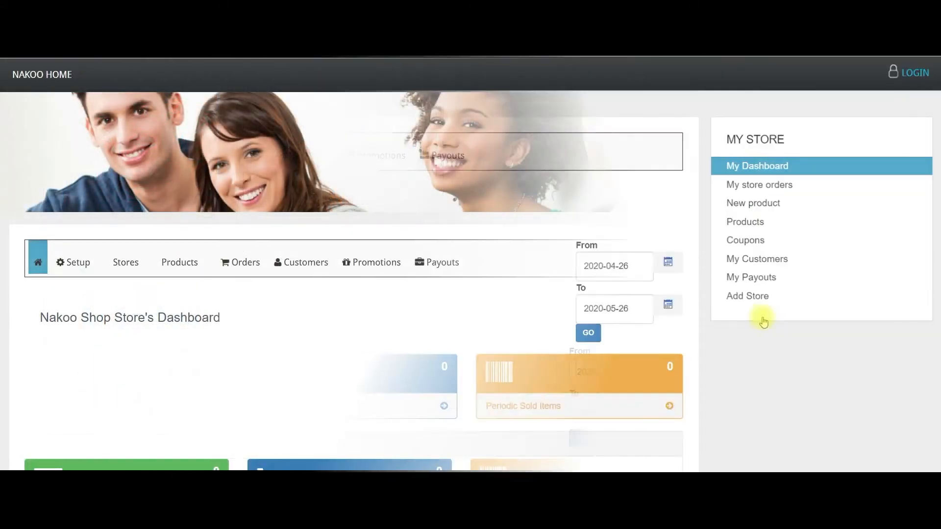
pyautogui.moveTo(936, 100)
pyautogui.mouseDown()
pyautogui.moveTo(937, 161)
pyautogui.moveTo(939, 92)
pyautogui.mouseUp()
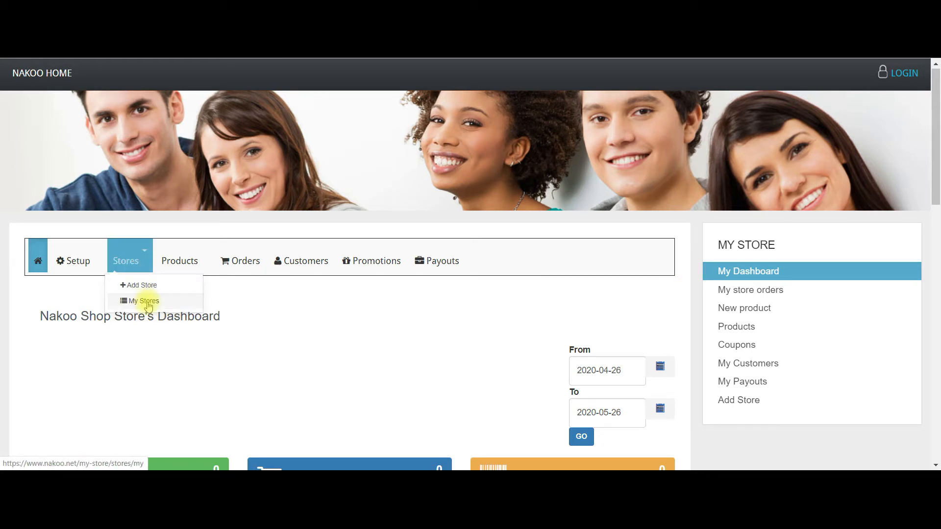
pyautogui.scroll(-3, 149, 305)
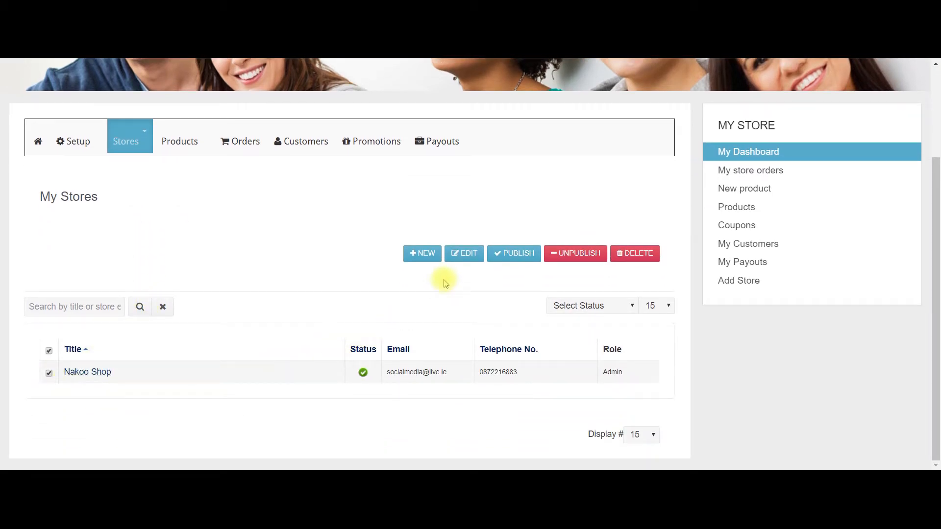
pyautogui.click(468, 256)
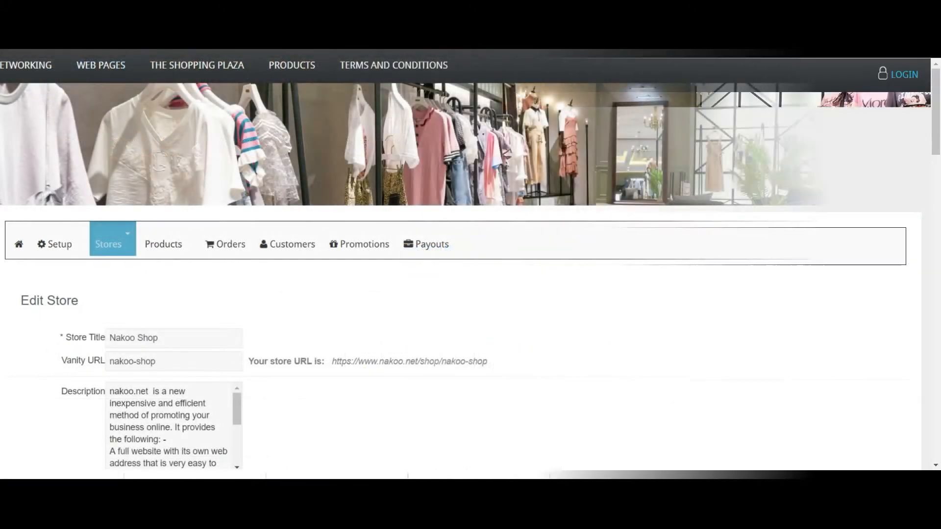
# Enlarge the Nakoo Shop Description box to show its full text, then scroll to the privacy statement.
pyautogui.scroll(-2, 471, 264)
pyautogui.moveTo(937, 99); pyautogui.dragTo(937, 124)
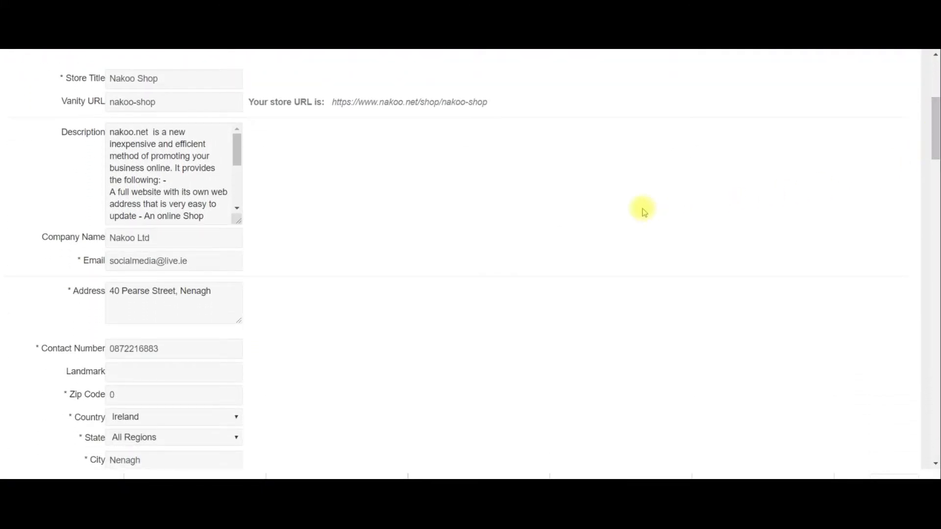
pyautogui.moveTo(238, 221); pyautogui.dragTo(529, 246)
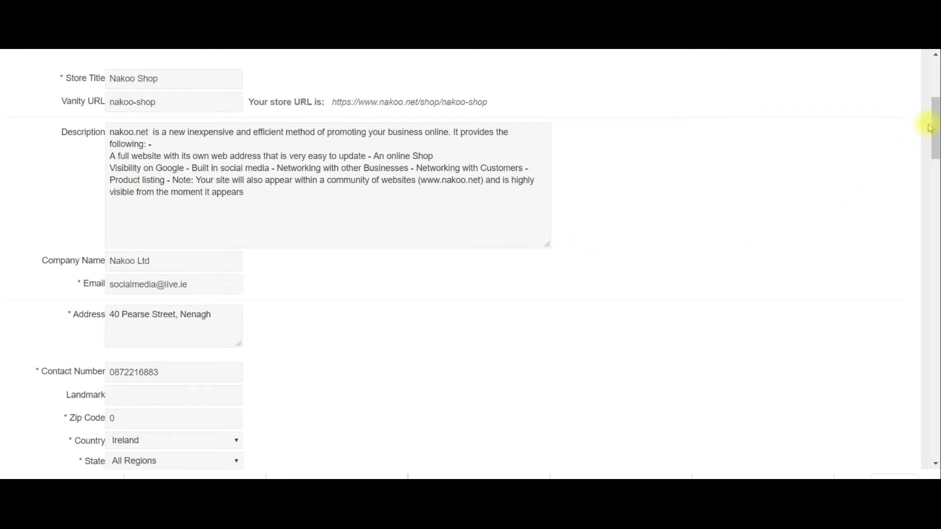
pyautogui.moveTo(935, 112); pyautogui.dragTo(936, 417)
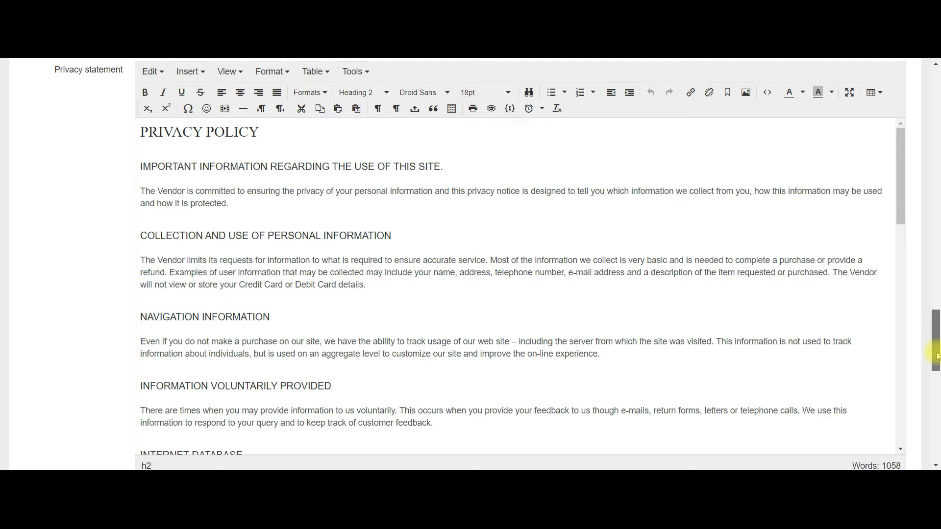
# Scroll past the terms editor and save and close the Nakoo Shop store form.
pyautogui.moveTo(936, 357); pyautogui.dragTo(937, 288)
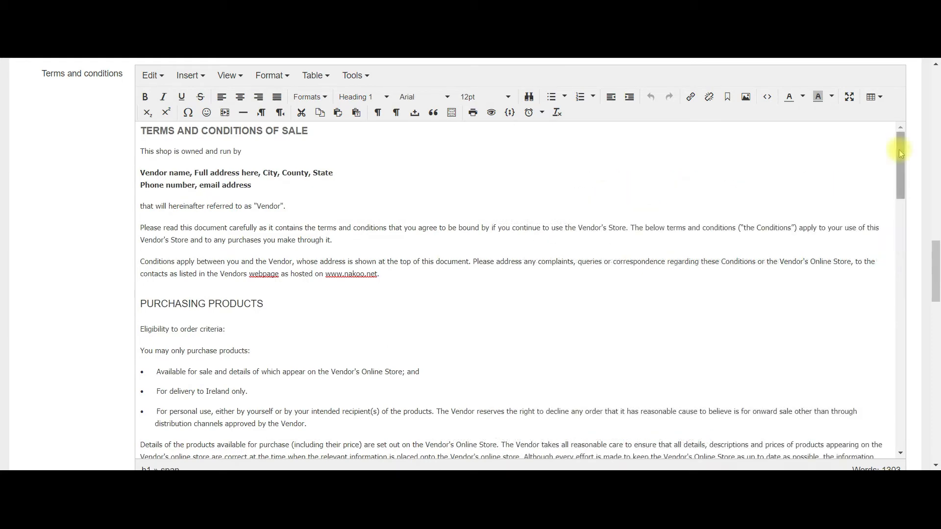
pyautogui.moveTo(901, 154); pyautogui.dragTo(902, 219)
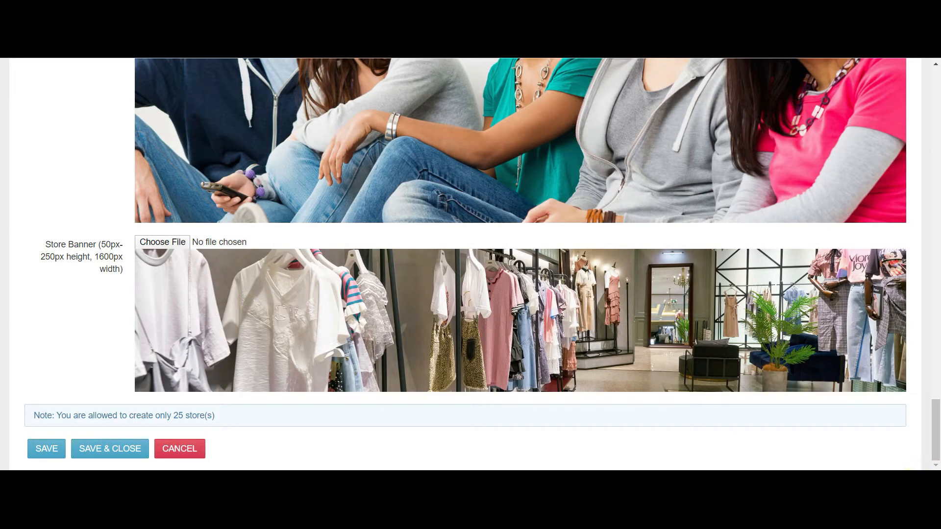
pyautogui.click(98, 449)
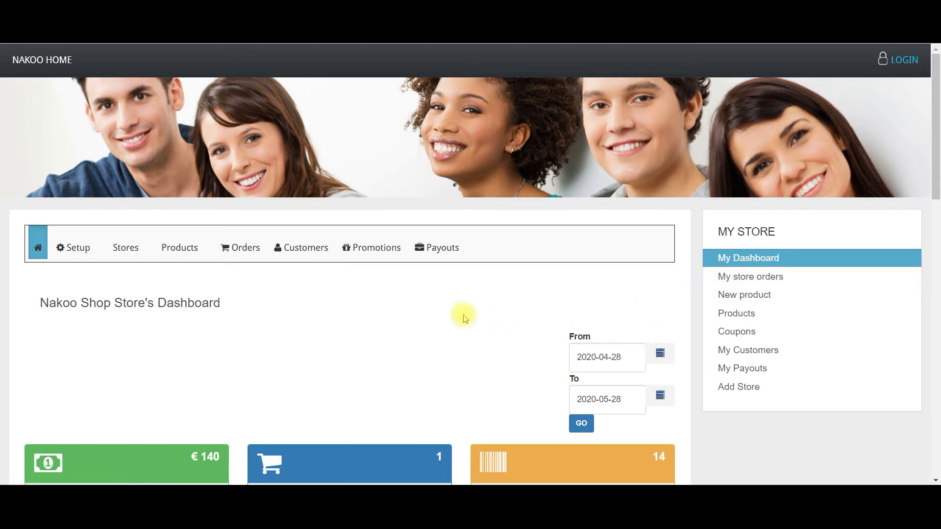
# Start a new Simple product titled 'Sample Product' in the Fashion category.
pyautogui.click(205, 250)
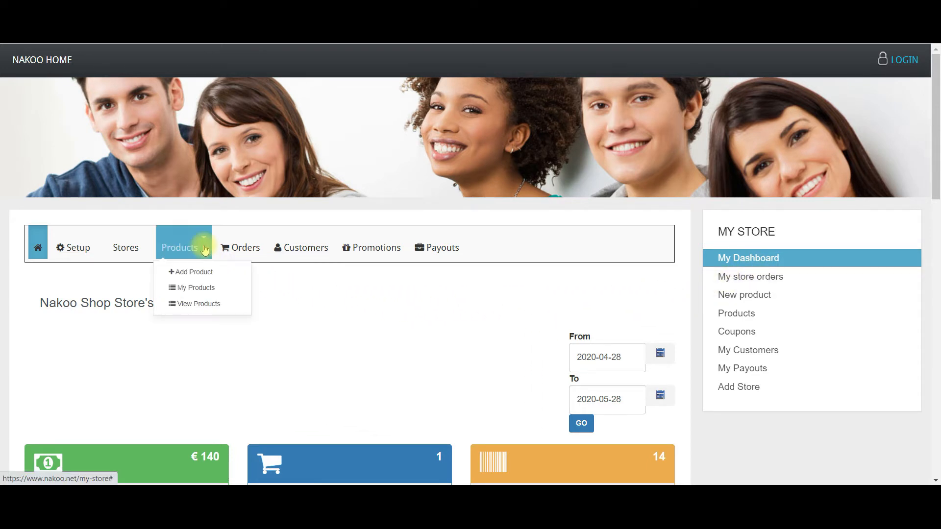
pyautogui.click(208, 275)
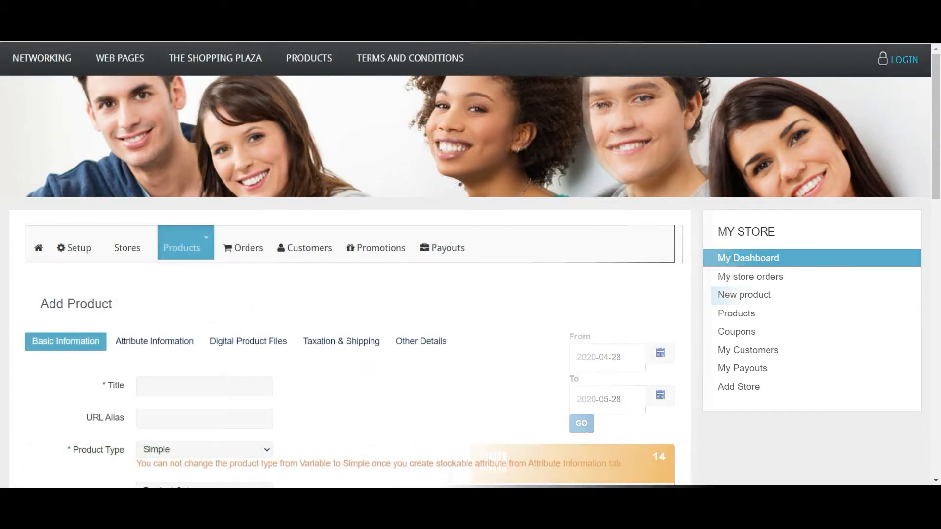
pyautogui.scroll(-3, 471, 265)
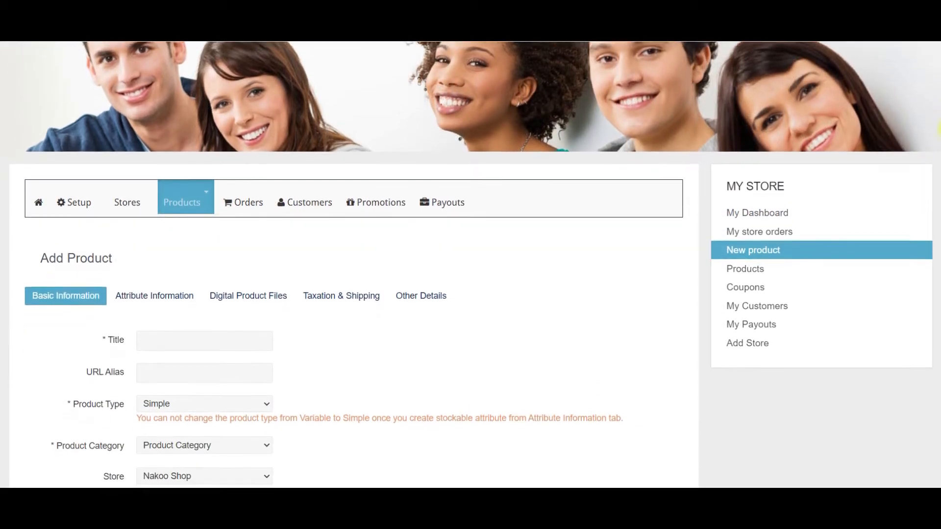
pyautogui.scroll(-3, 471, 264)
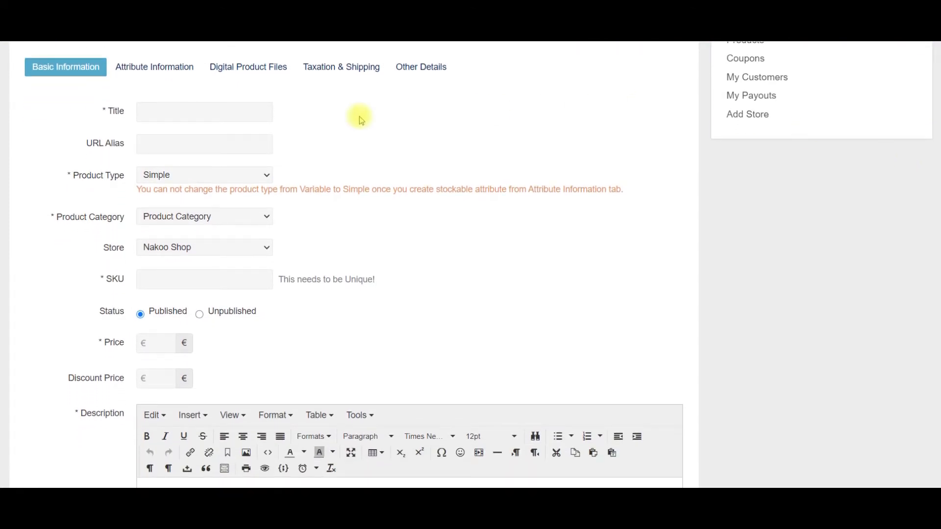
pyautogui.click(216, 111)
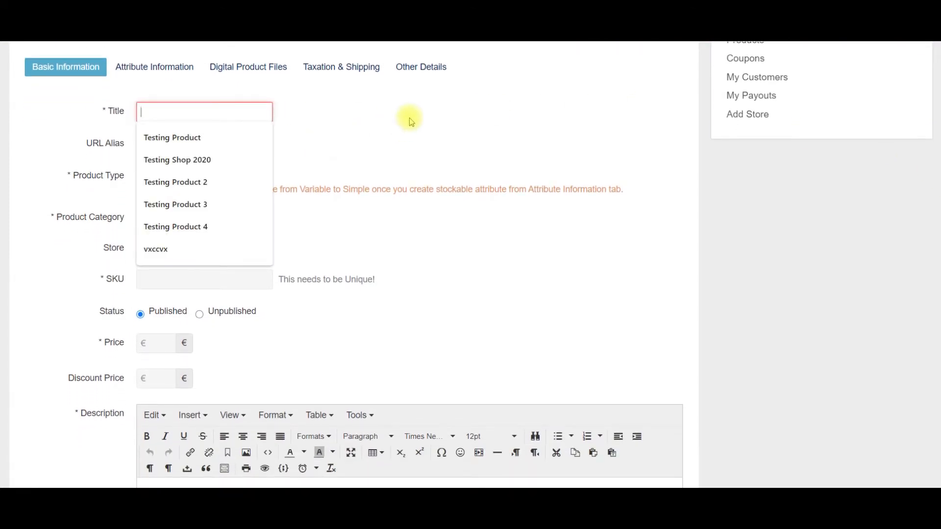
pyautogui.write('Sample Product')
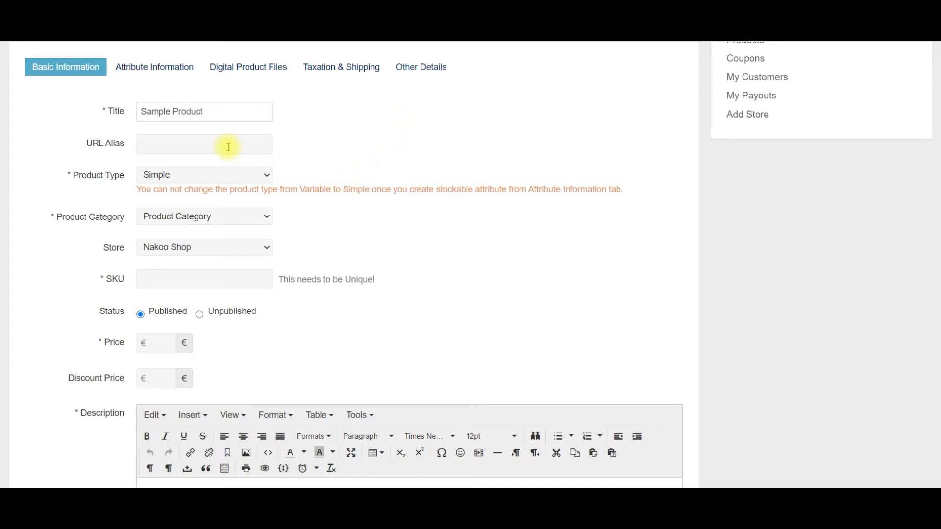
pyautogui.click(267, 177)
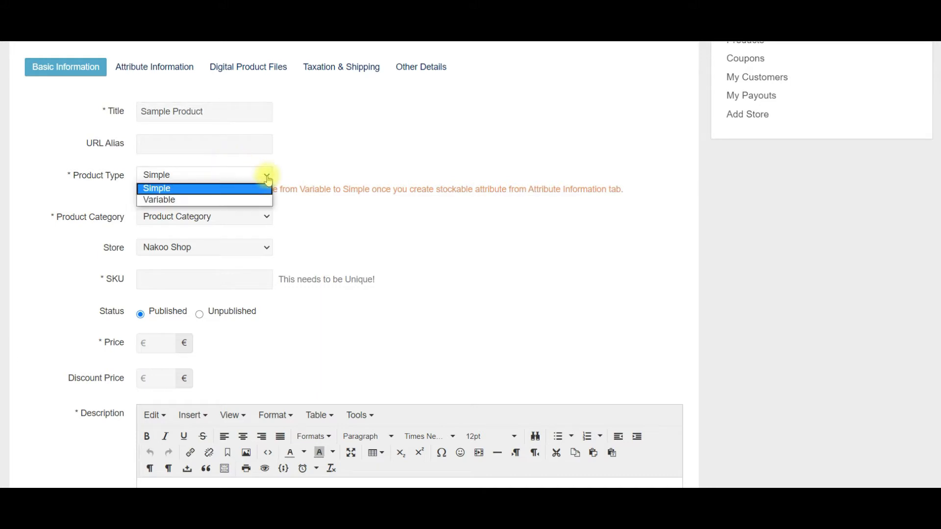
pyautogui.click(268, 179)
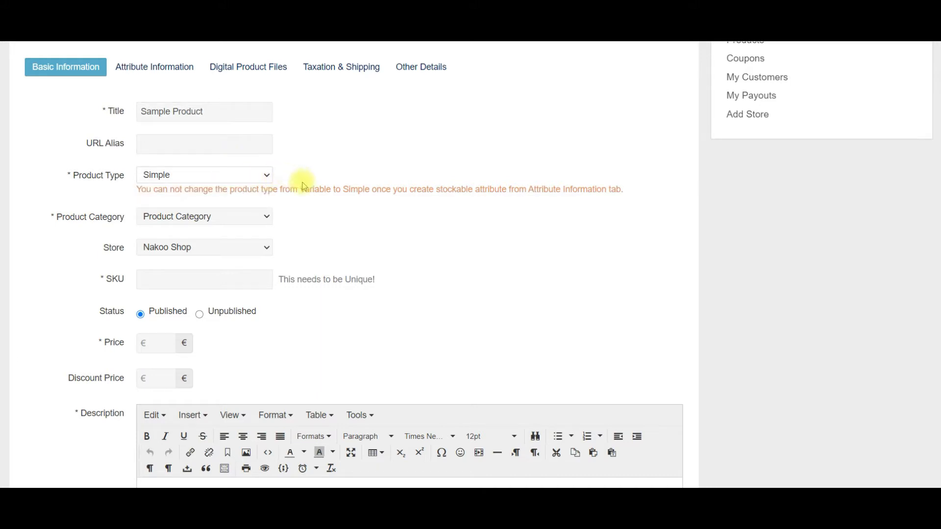
pyautogui.click(268, 224)
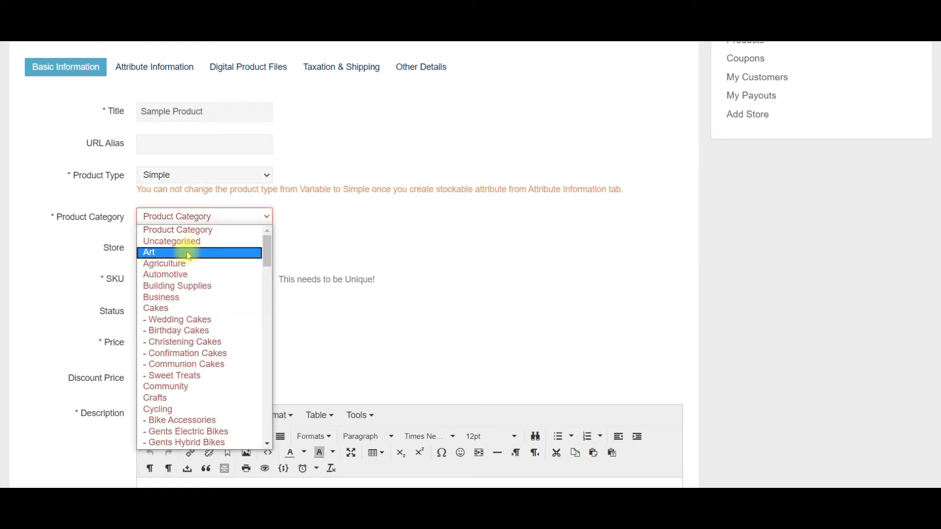
pyautogui.scroll(-3, 192, 273)
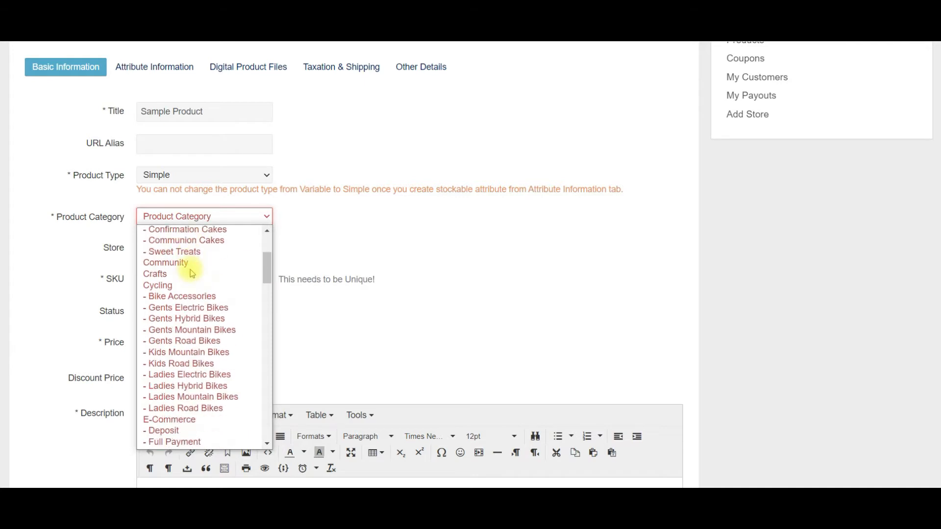
pyautogui.scroll(-3, 192, 273)
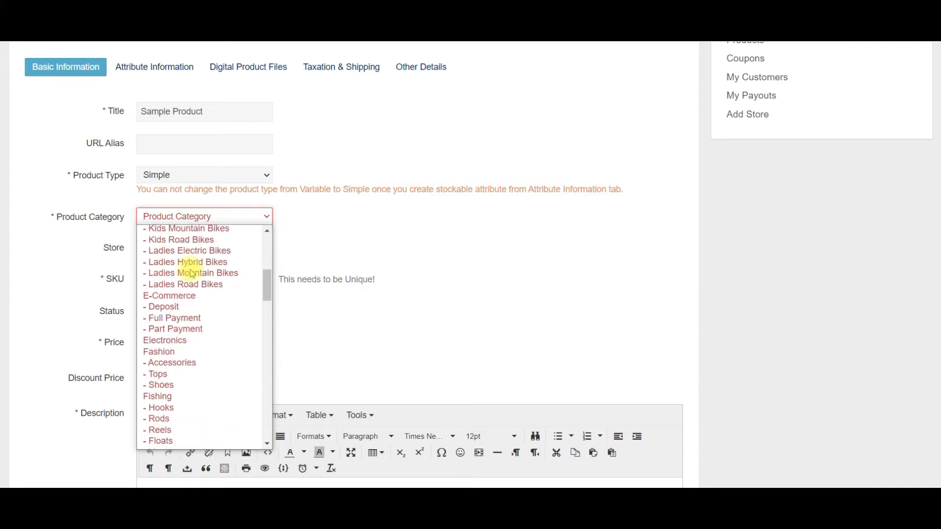
pyautogui.click(183, 353)
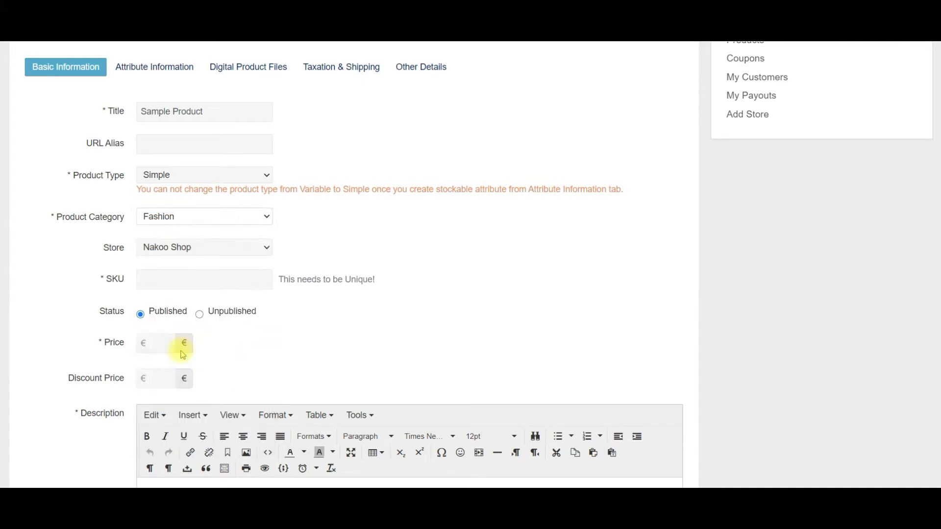
# Enter SKU sp1, price 250 and discount price 150.
pyautogui.click(203, 281)
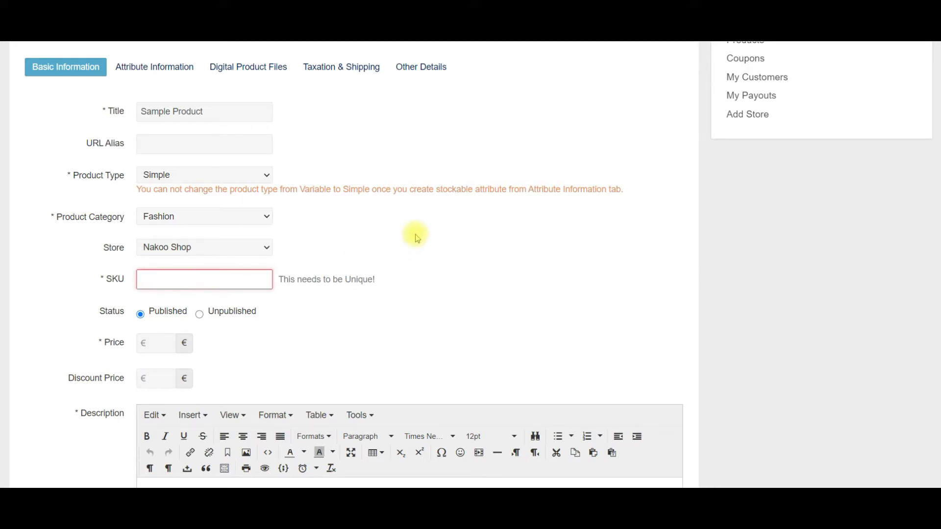
pyautogui.write('sp')
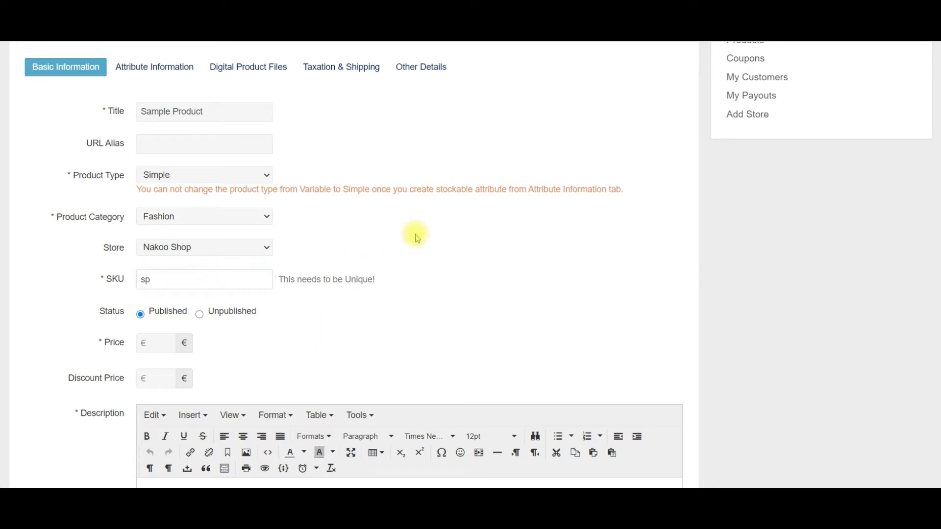
pyautogui.write('1')
pyautogui.click(155, 341)
pyautogui.write('250')
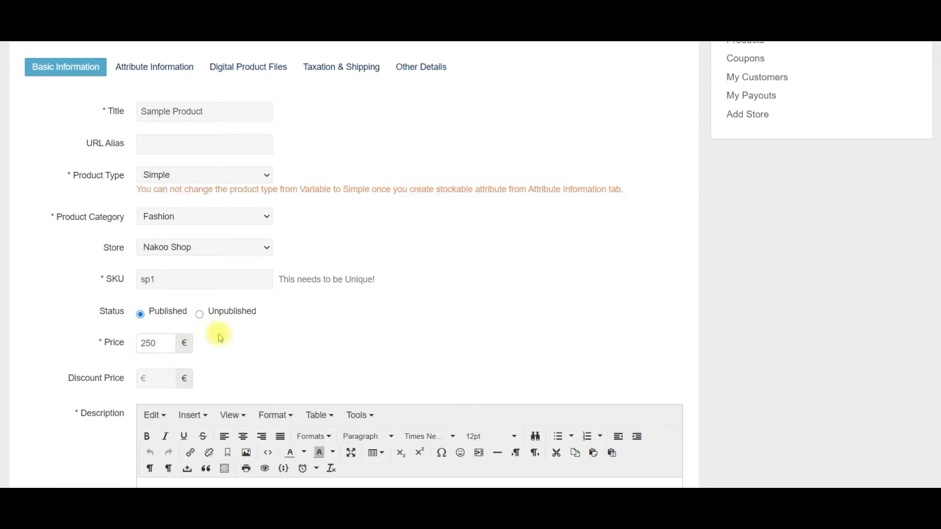
pyautogui.click(162, 382)
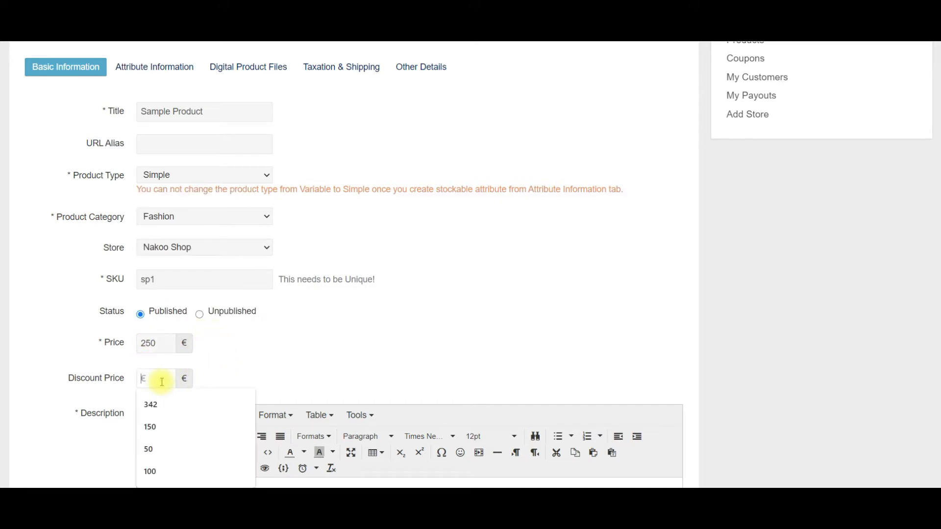
pyautogui.write('150')
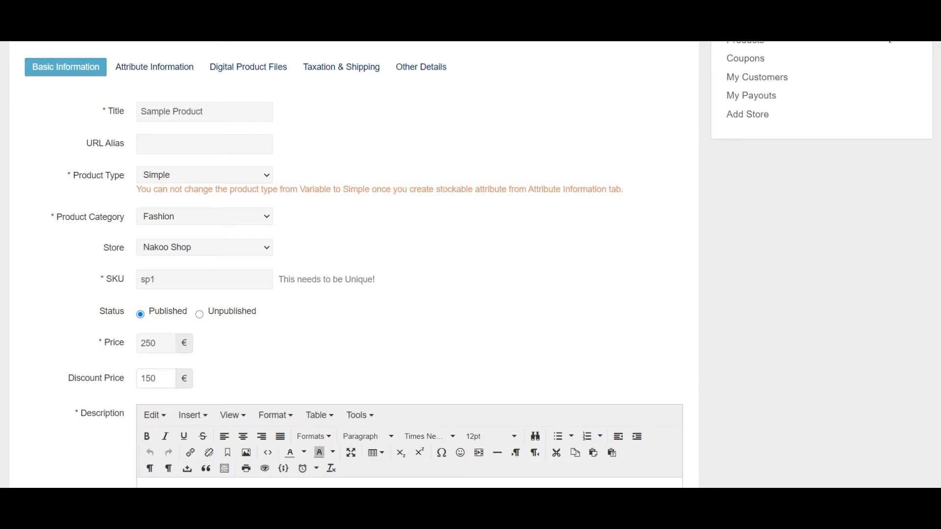
# Paste the prepared description text and make the Red Dress heading bold.
pyautogui.moveTo(940, 163); pyautogui.dragTo(939, 261)
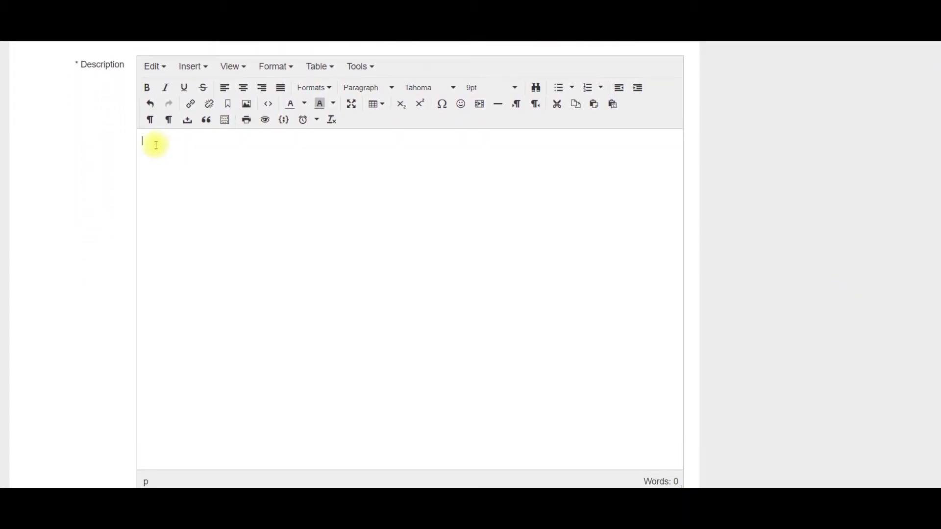
pyautogui.write('RedDress Comes in all sizes, as well as red it also comes in Blue, Pink and White. Ideal for going out and also for staying in. Comes in all sizes, as well as red it also comes in Blue, Pink and White. Ideal for going out and also for staying in. Comes in all sizes, as well as red it also comes in Blue, Pink and White. Ideal for going out and also for staying in. Comes in all sizes, as well as red it also comes in Blue, Pink and White. Ideal for going out and also for staying in. Comes in all sizes, as well as red it also comes in Blue, Pink and White. Ideal for going out and also for staying in. Comes in all sizes, as well as red it also comes in Blue, Pink and White. Ideal for going out and also for staying in.')
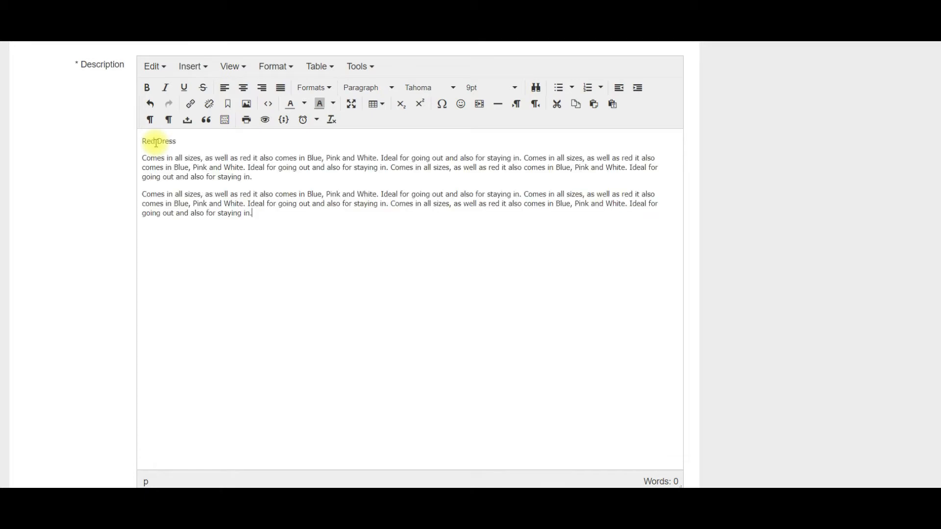
pyautogui.moveTo(184, 141); pyautogui.dragTo(141, 142)
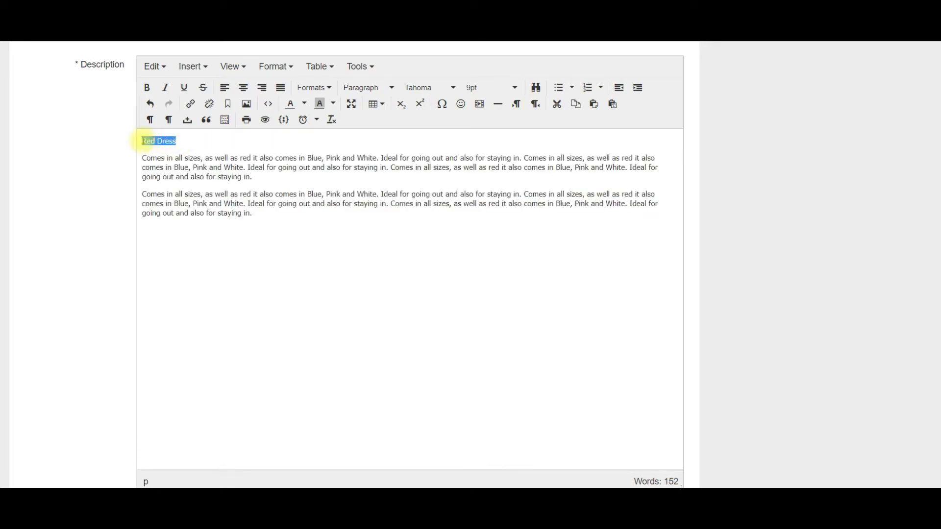
pyautogui.click(147, 87)
pyautogui.click(201, 174)
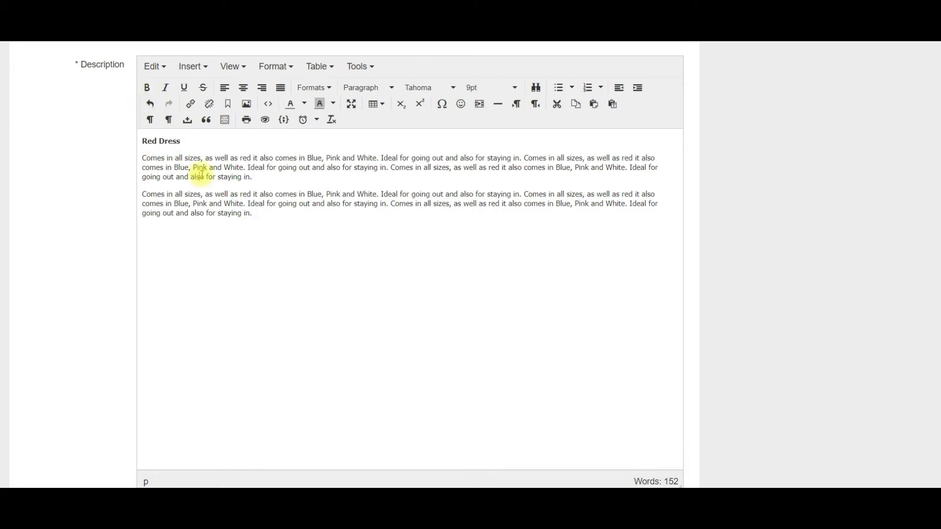
# Set the whole description to 12pt Verdana.
pyautogui.moveTo(255, 214); pyautogui.dragTo(144, 137)
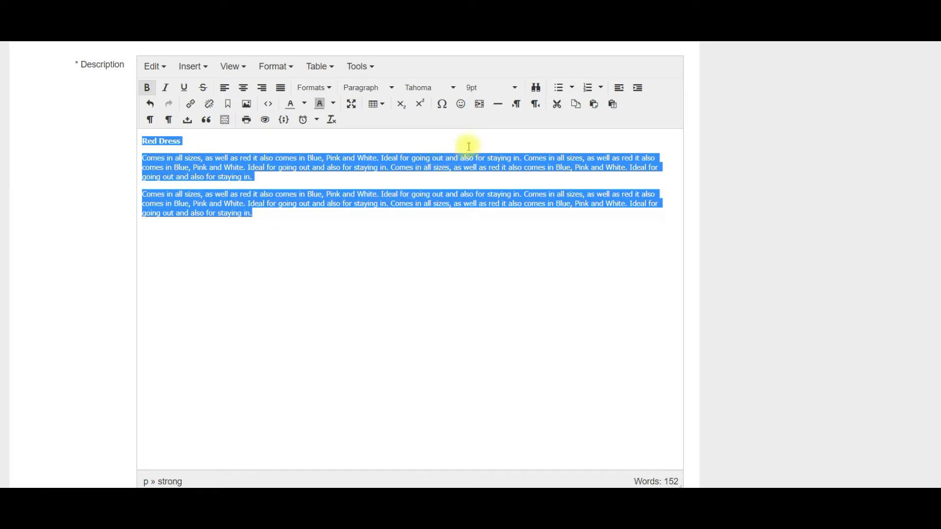
pyautogui.click(516, 90)
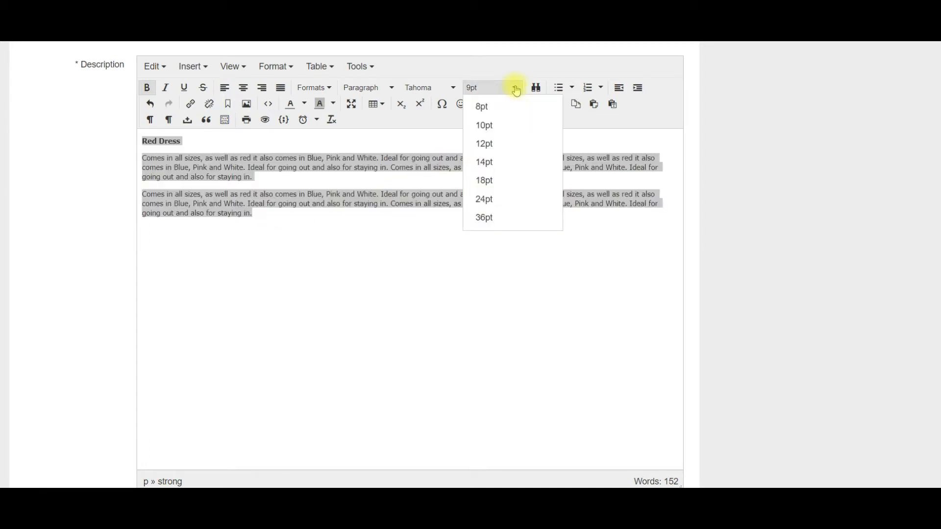
pyautogui.click(495, 143)
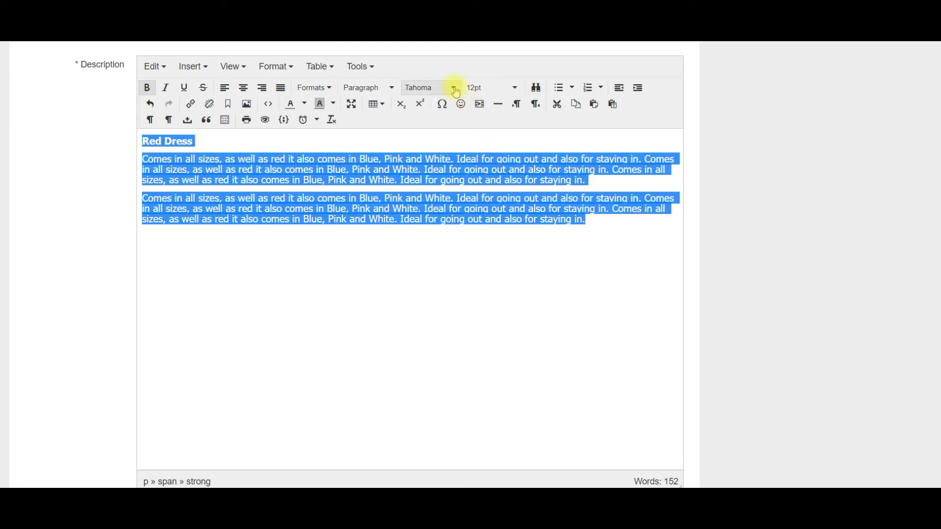
pyautogui.click(455, 90)
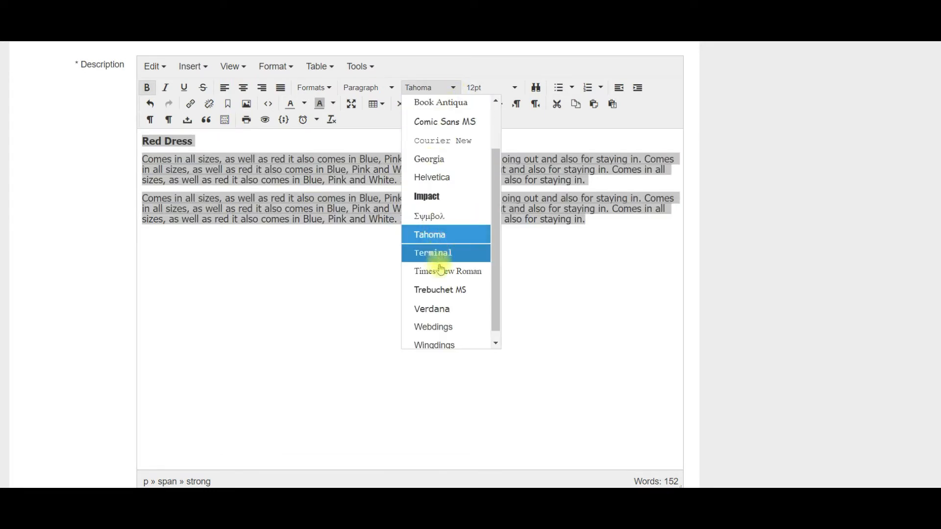
pyautogui.click(445, 311)
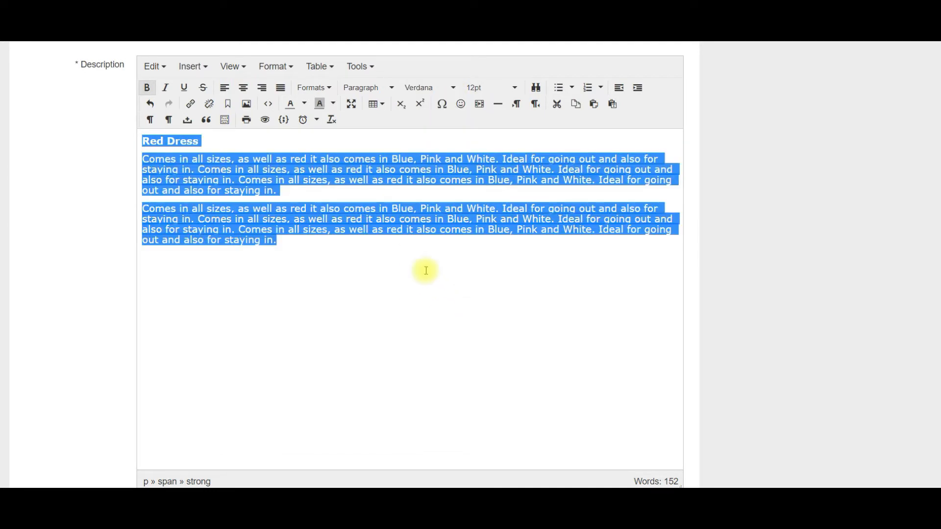
pyautogui.click(395, 253)
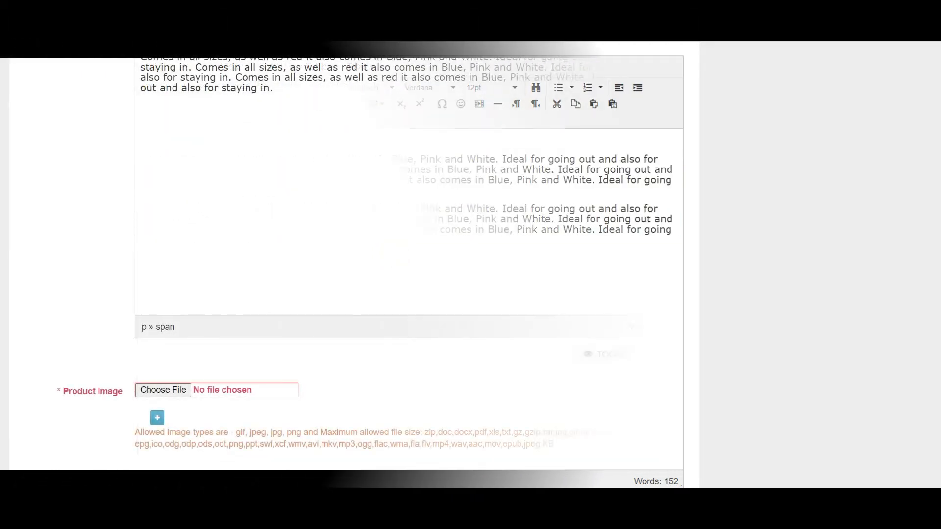
# Attach Dress-2.jpg, dress-4.jpg and Red Dress.gif as the product's three images.
pyautogui.click(171, 392)
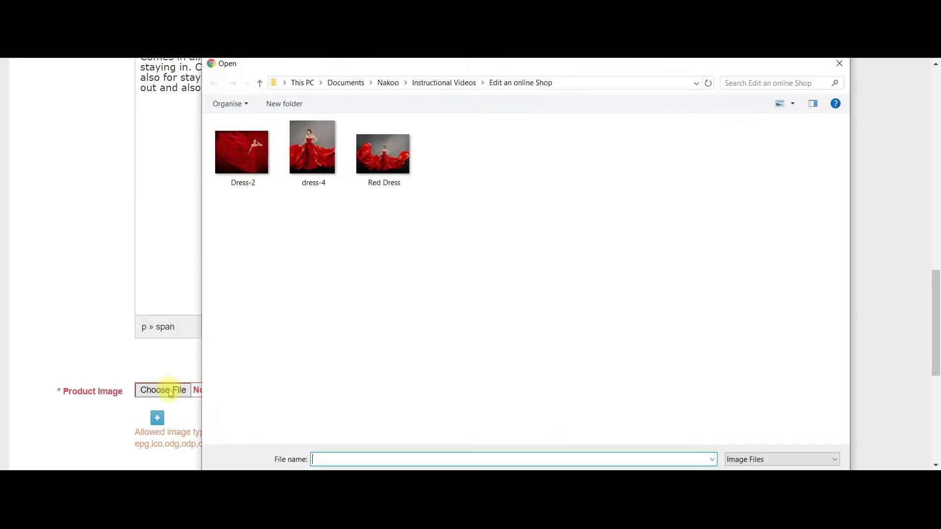
pyautogui.doubleClick(247, 149)
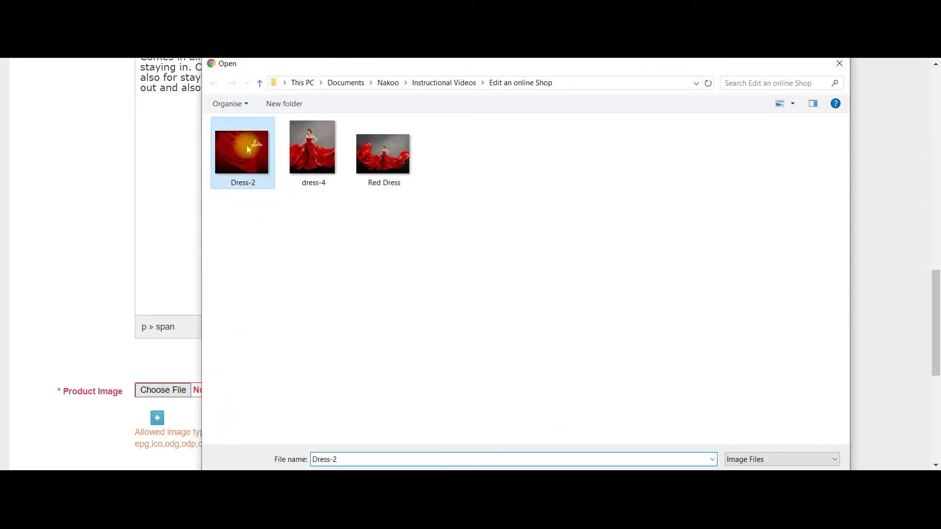
pyautogui.click(157, 421)
pyautogui.click(177, 417)
pyautogui.click(323, 141)
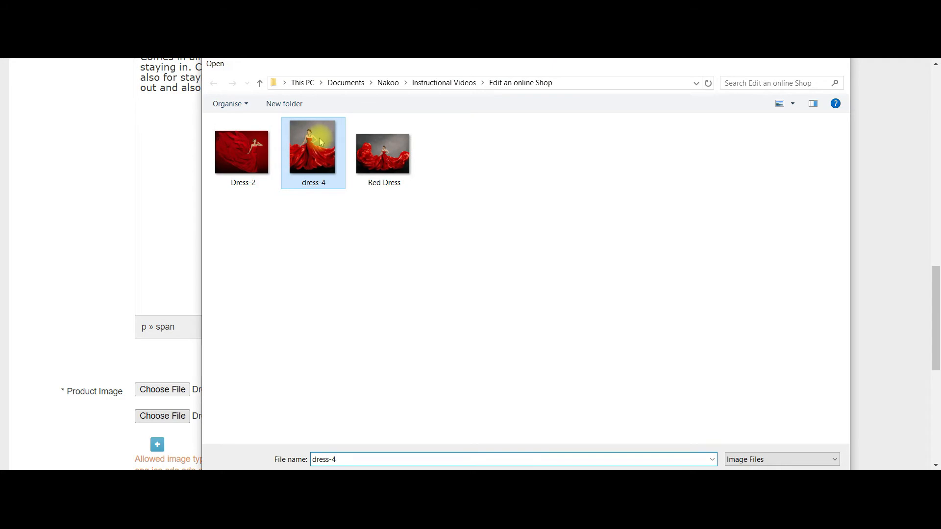
pyautogui.doubleClick(319, 137)
pyautogui.scroll(-1, 441, 377)
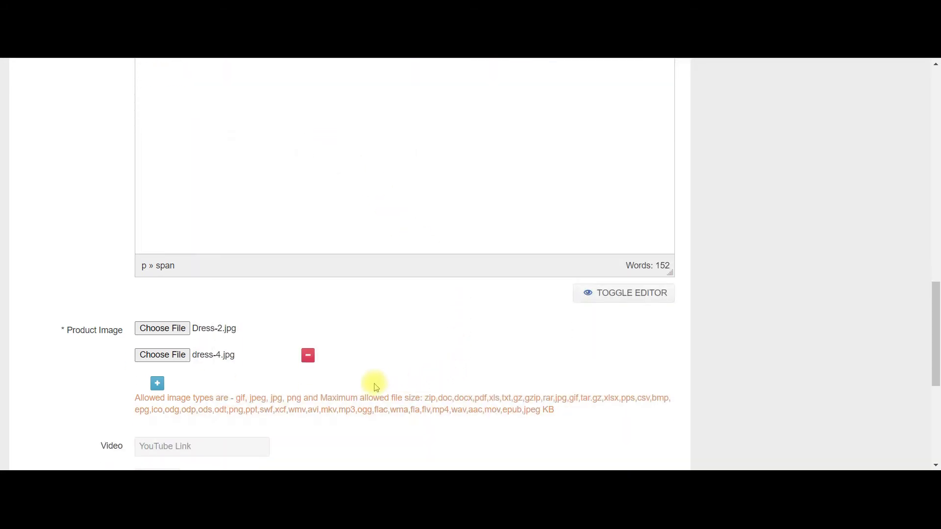
pyautogui.click(157, 383)
pyautogui.click(164, 387)
pyautogui.doubleClick(398, 156)
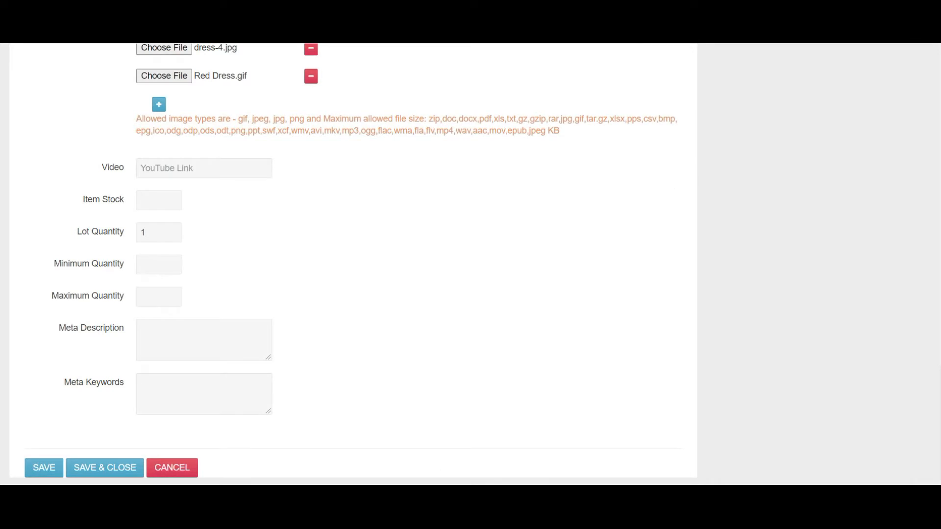
# Paste the suggested YouTube link into the product's Video field.
pyautogui.click(197, 168)
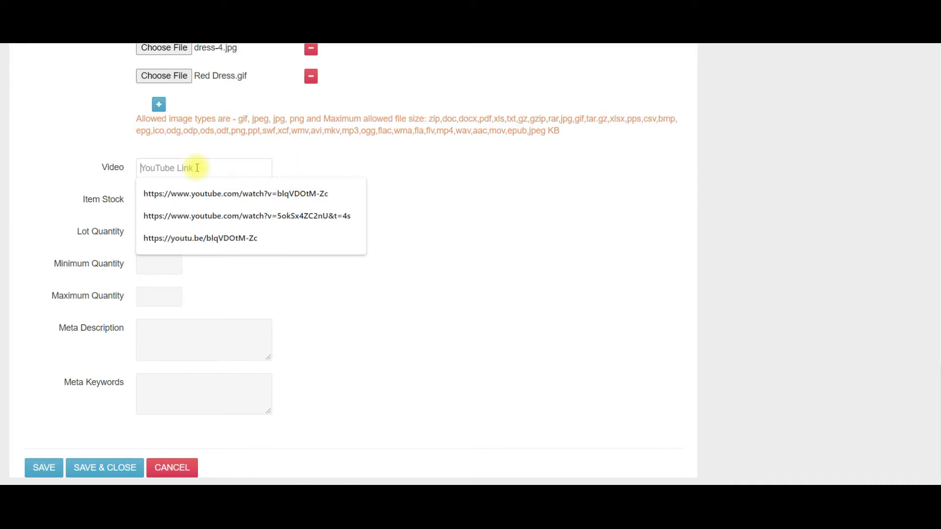
pyautogui.write('https://www.youtube.com/watch?v=blqVDOtM-Zc')
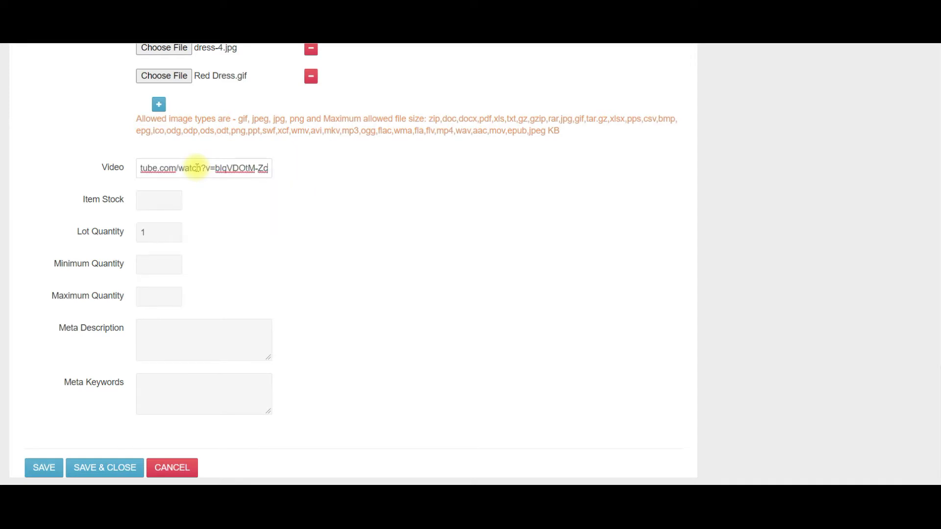
pyautogui.click(289, 170)
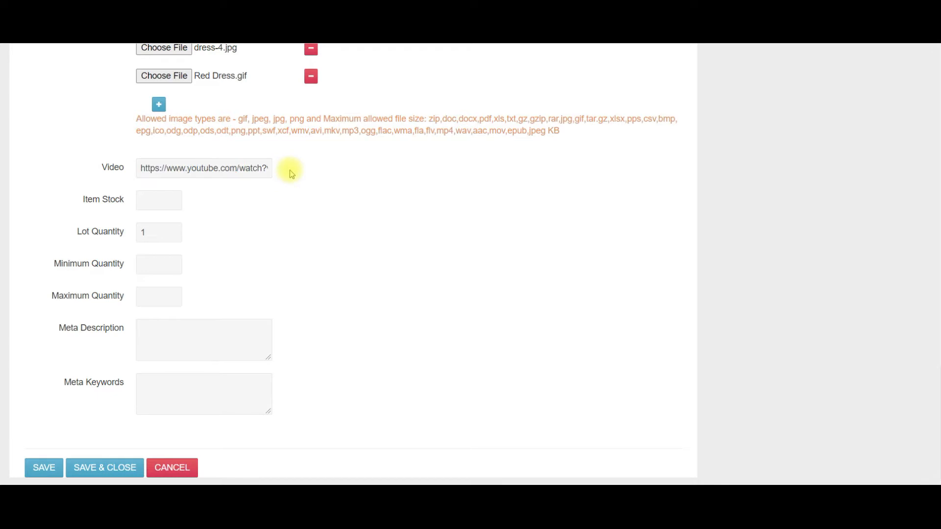
# Set Item Stock to 10 and check the Lot, Minimum and Maximum Quantity fields.
pyautogui.click(159, 201)
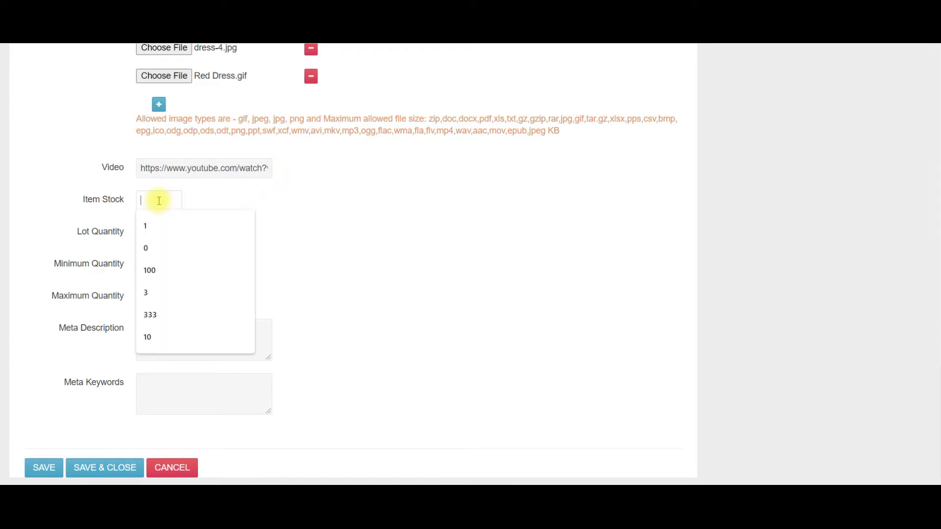
pyautogui.write('10')
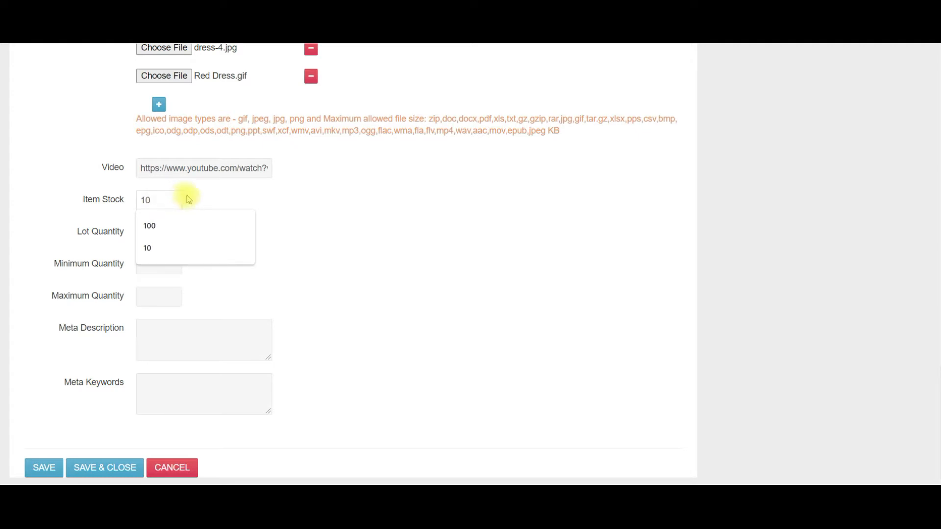
pyautogui.click(214, 201)
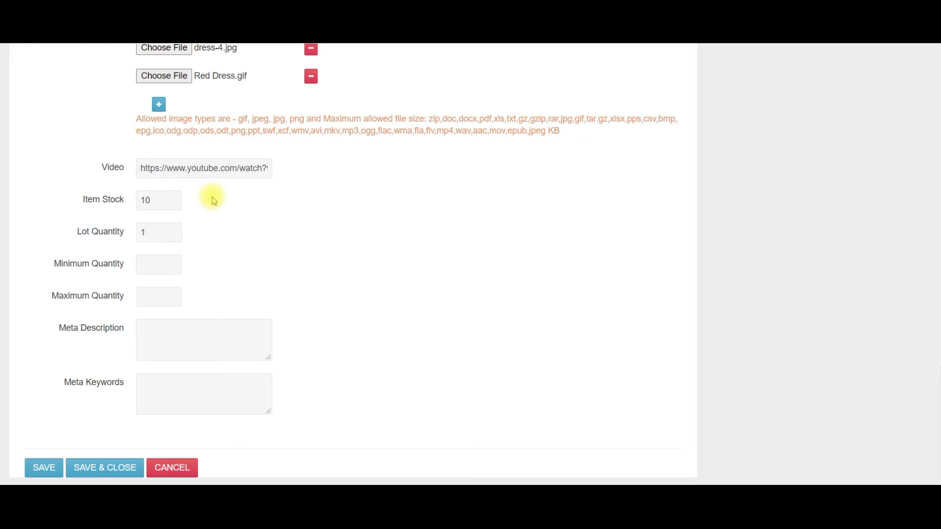
pyautogui.click(169, 234)
pyautogui.click(174, 265)
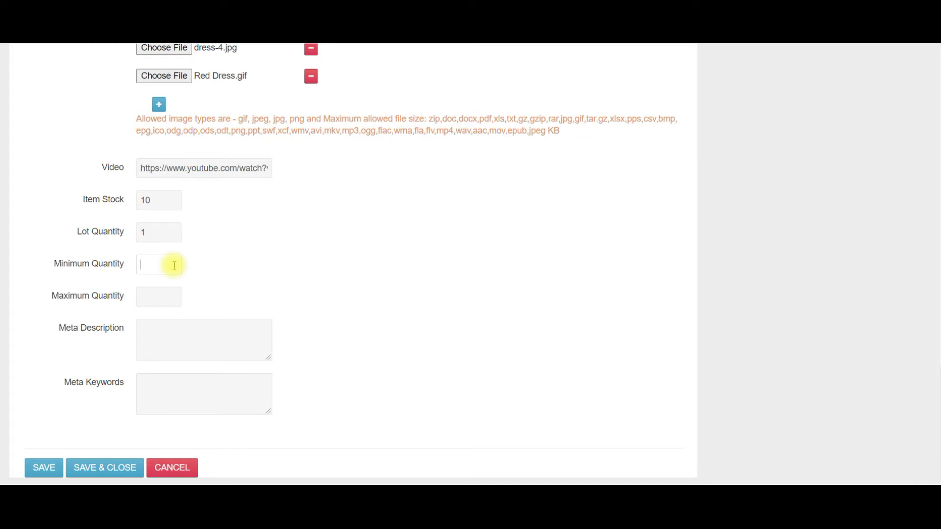
pyautogui.click(172, 296)
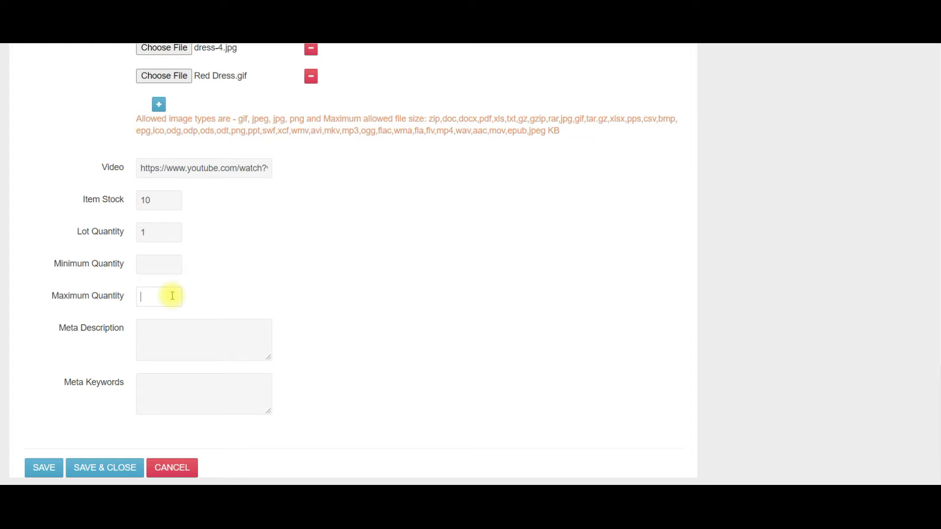
# Enter meta description 'Ladies Red Dress' and keywords 'Ladies Fashion', then save and close the product.
pyautogui.click(169, 329)
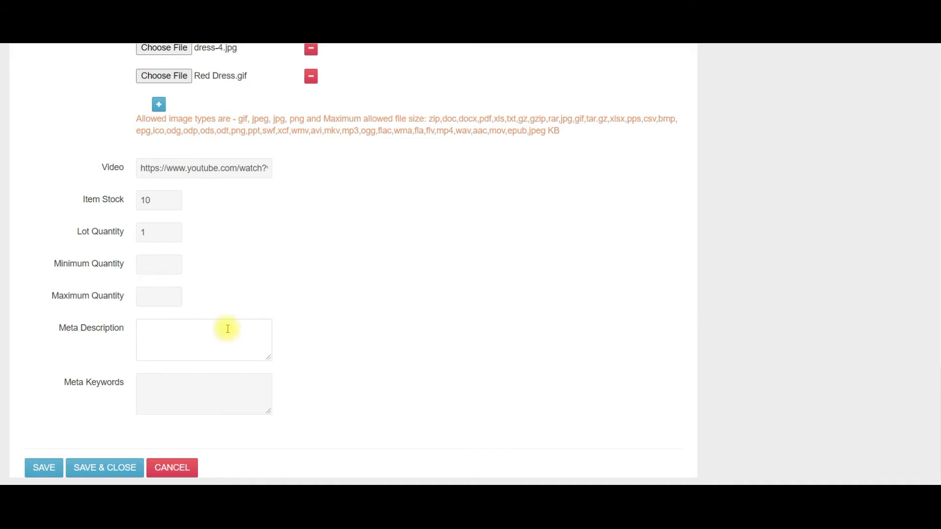
pyautogui.write('Ladies Red Dress')
pyautogui.click(156, 381)
pyautogui.write('Ladies Fashion')
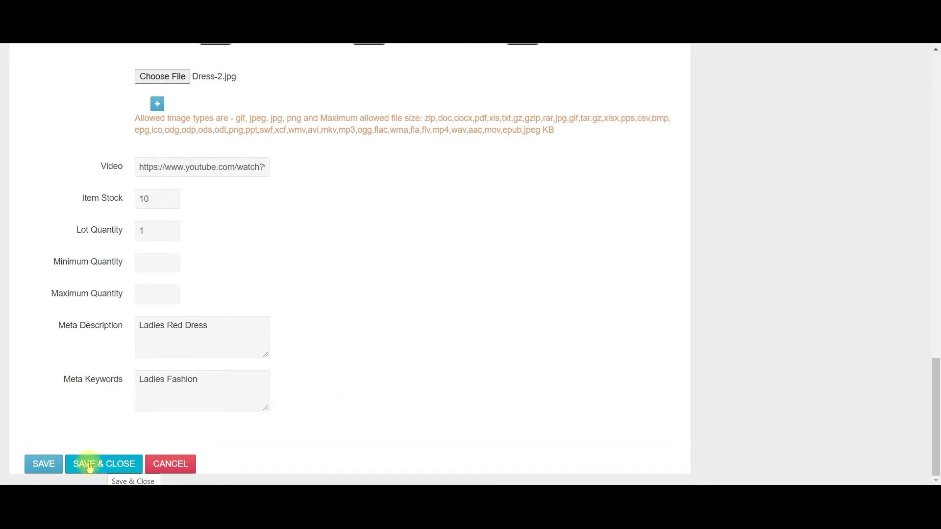
pyautogui.click(90, 465)
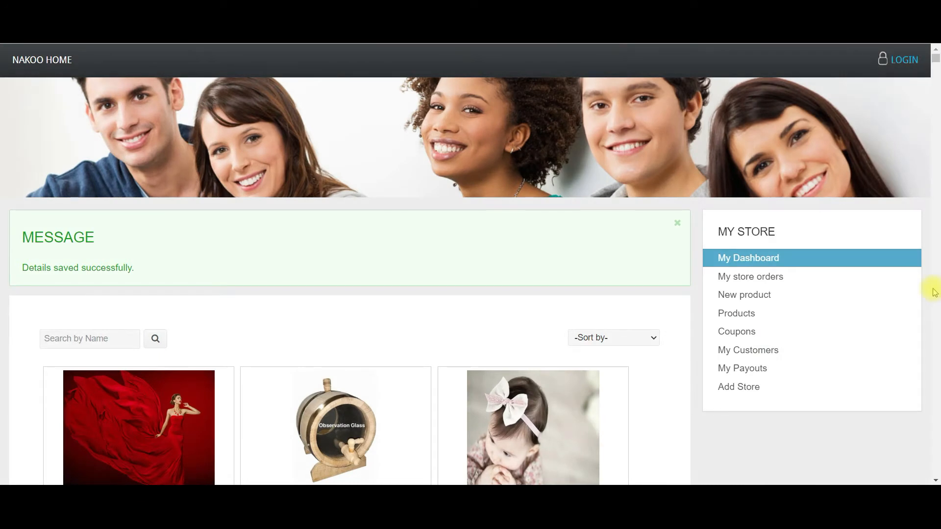
# From My Dashboard, go to Products > My Products and open Sample Product's page.
pyautogui.click(748, 257)
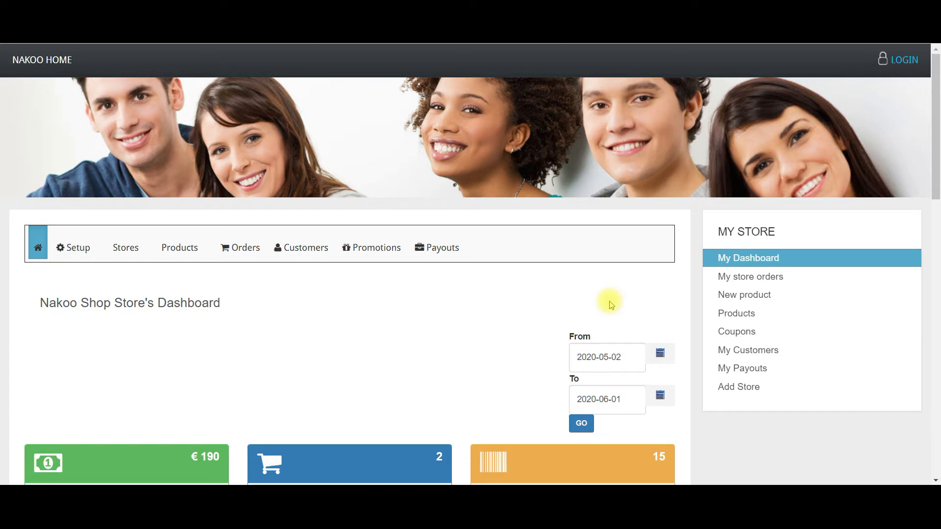
pyautogui.click(205, 243)
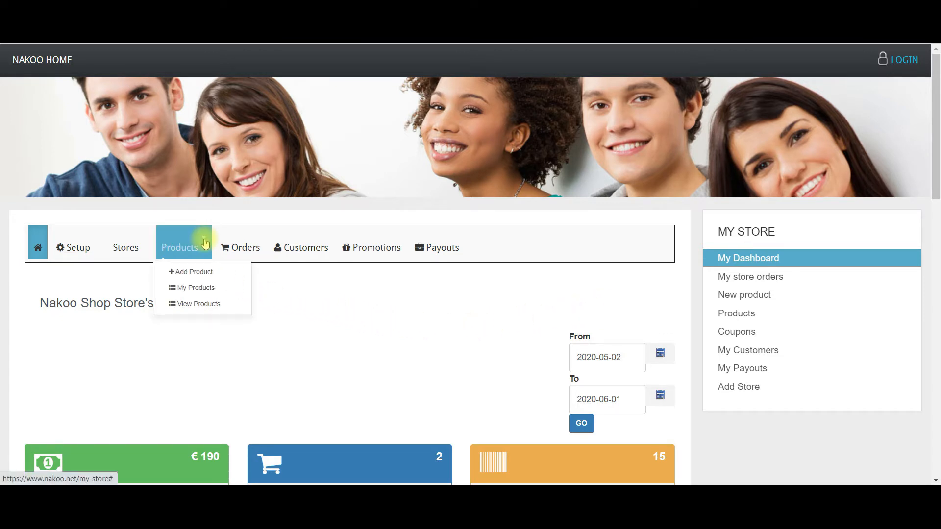
pyautogui.click(196, 287)
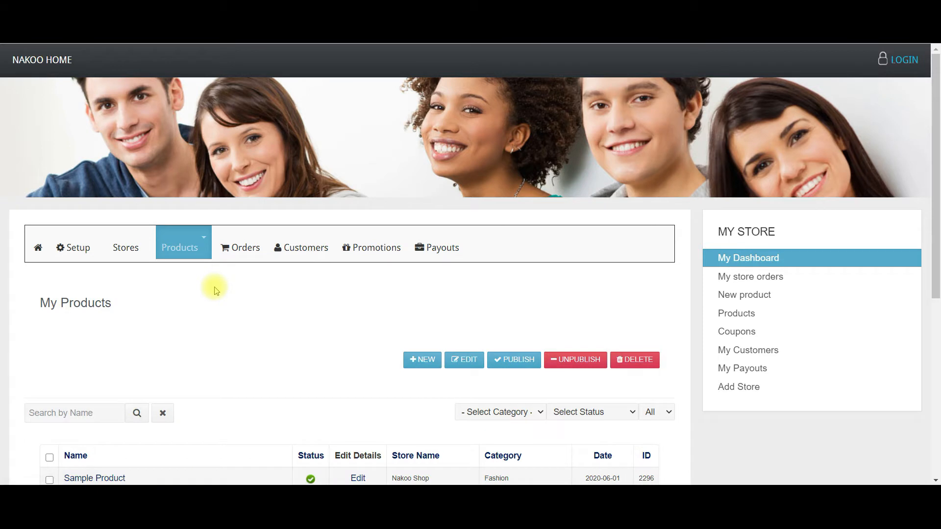
pyautogui.scroll(-3, 216, 291)
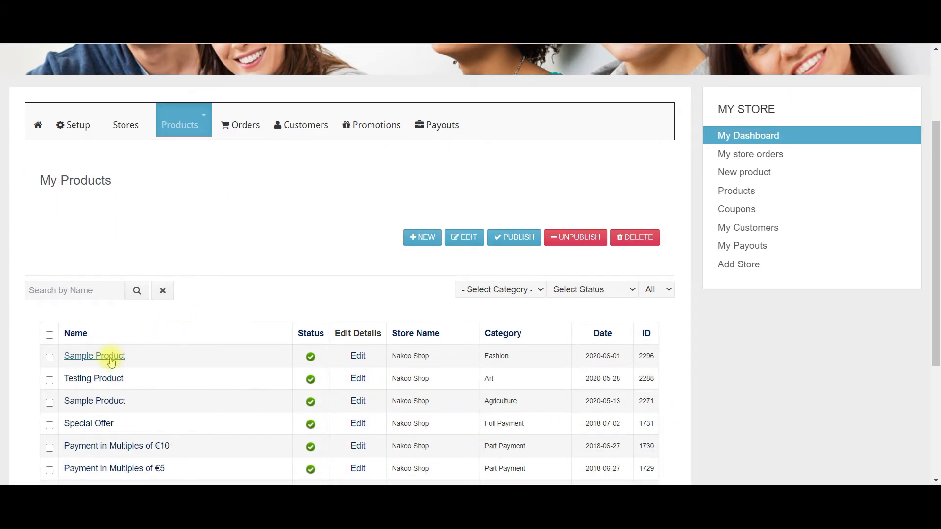
pyautogui.click(93, 356)
# Review the Sample Product page's €250 price and €150 offer, then open the Products menu.
pyautogui.scroll(-3, 938, 102)
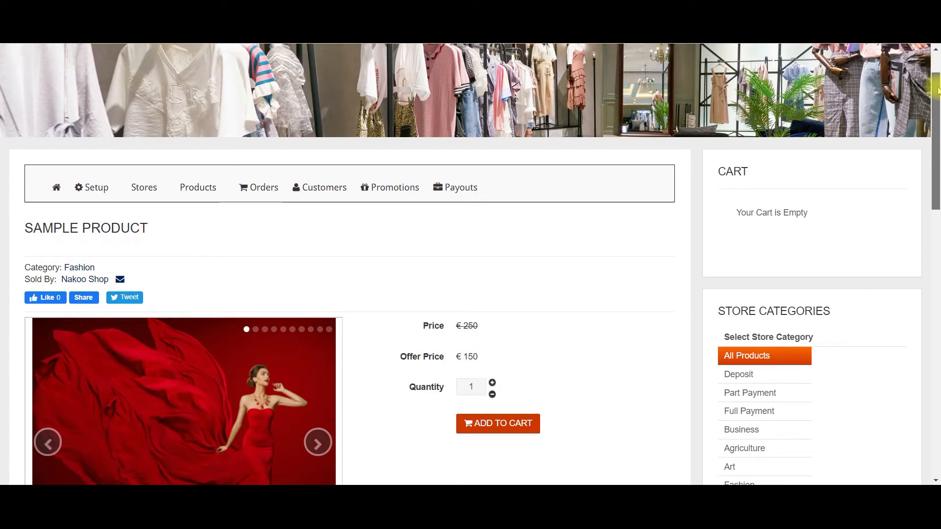
pyautogui.moveTo(938, 102); pyautogui.dragTo(936, 371)
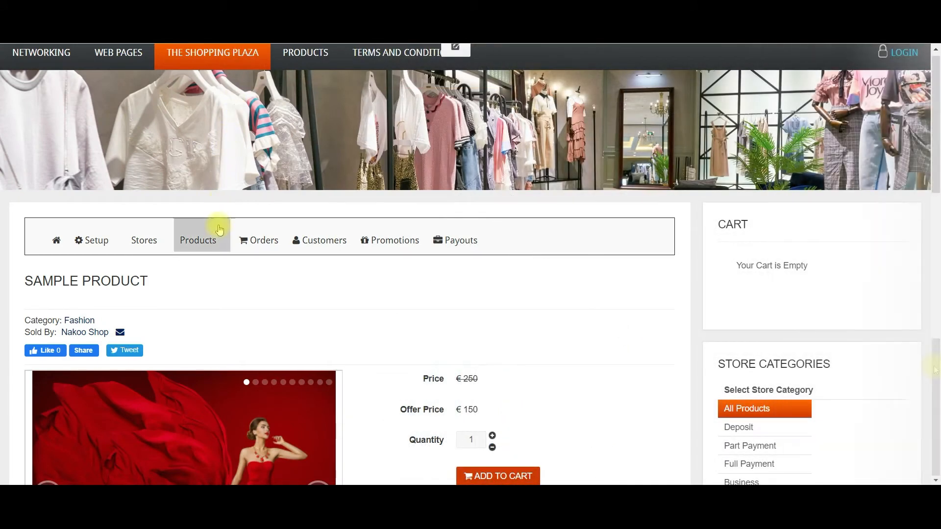
pyautogui.click(221, 245)
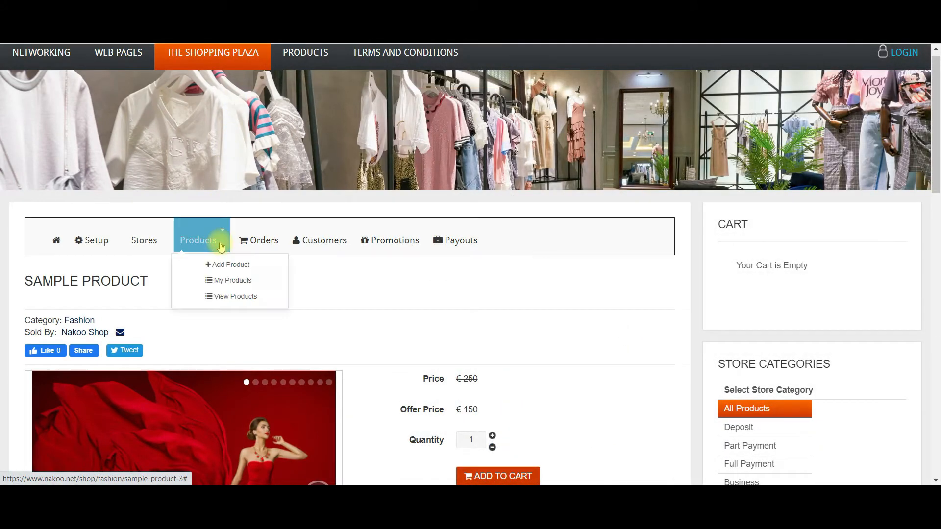
# Open the first Sample Product from the My Products list for editing.
pyautogui.click(238, 283)
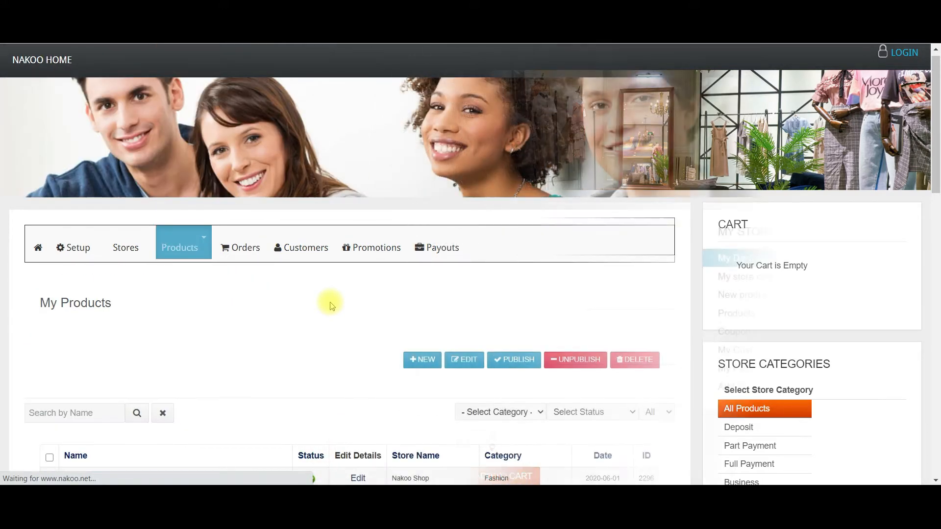
pyautogui.scroll(-4, 330, 304)
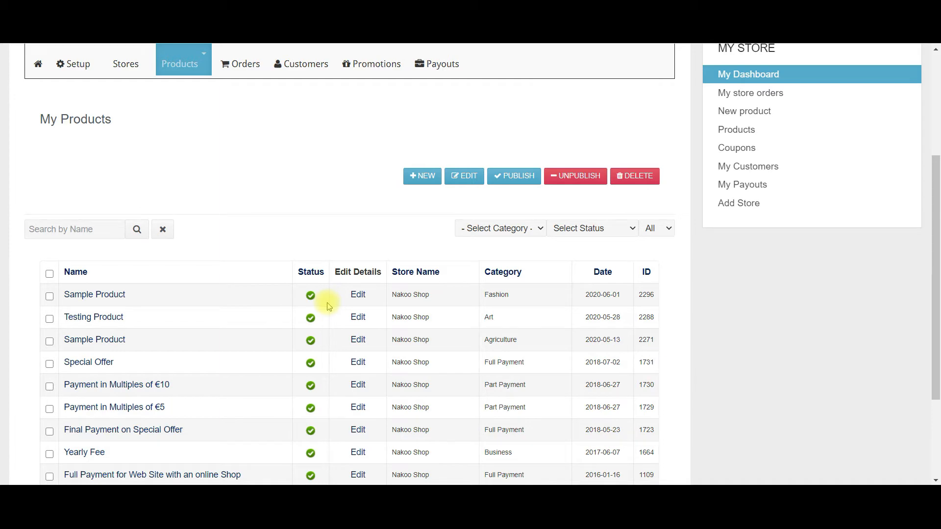
pyautogui.click(358, 295)
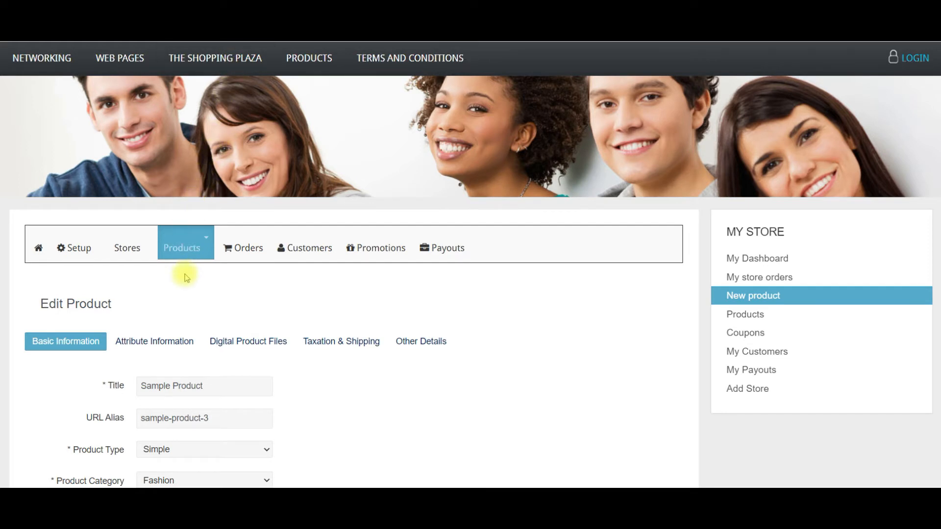
# On Attribute Information, add a new product attribute named Size.
pyautogui.click(174, 346)
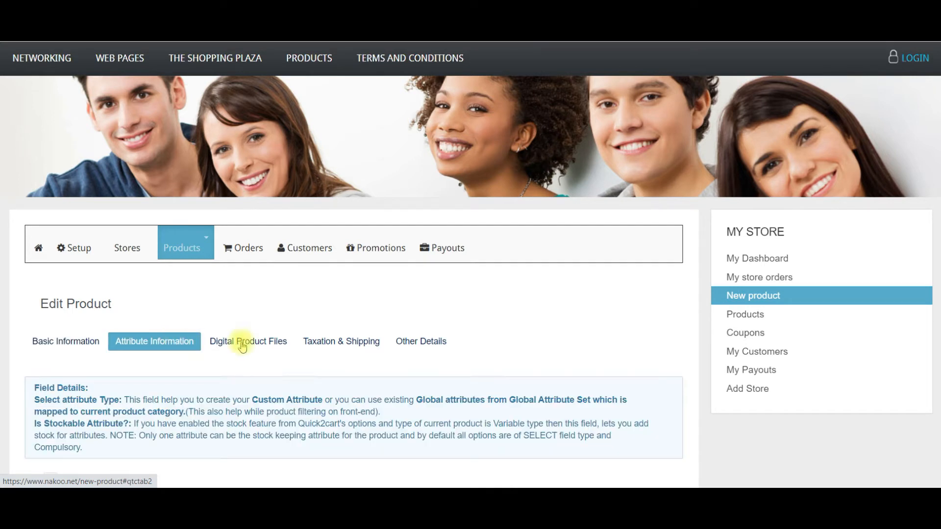
pyautogui.scroll(-1, 938, 174)
pyautogui.scroll(-2, 937, 174)
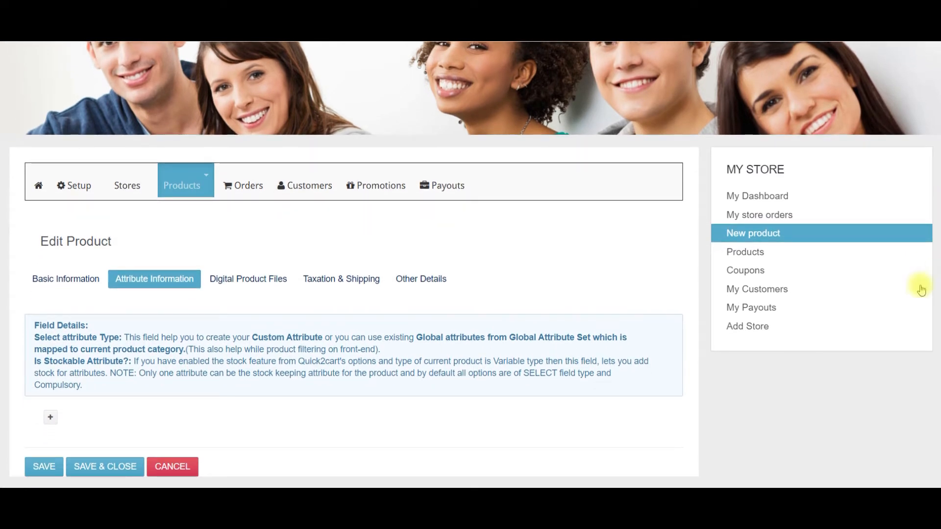
pyautogui.click(50, 417)
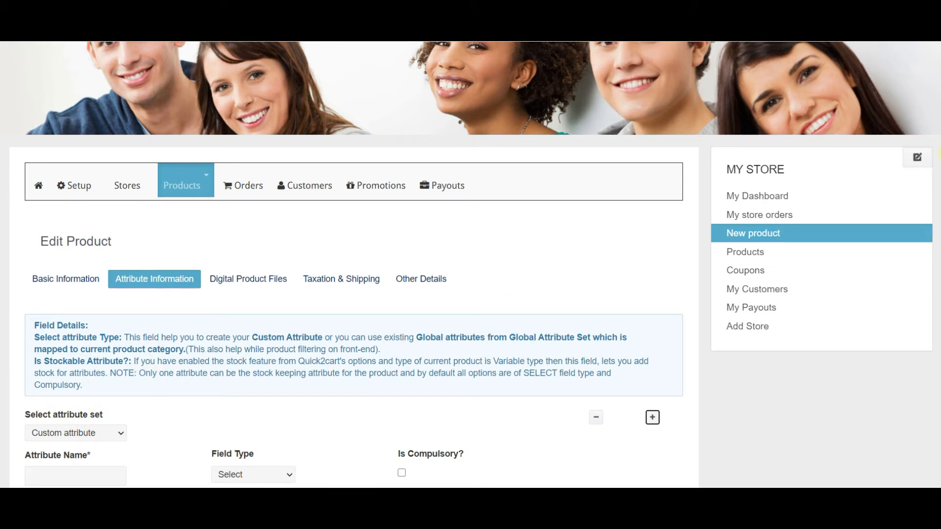
pyautogui.moveTo(940, 136); pyautogui.dragTo(939, 250)
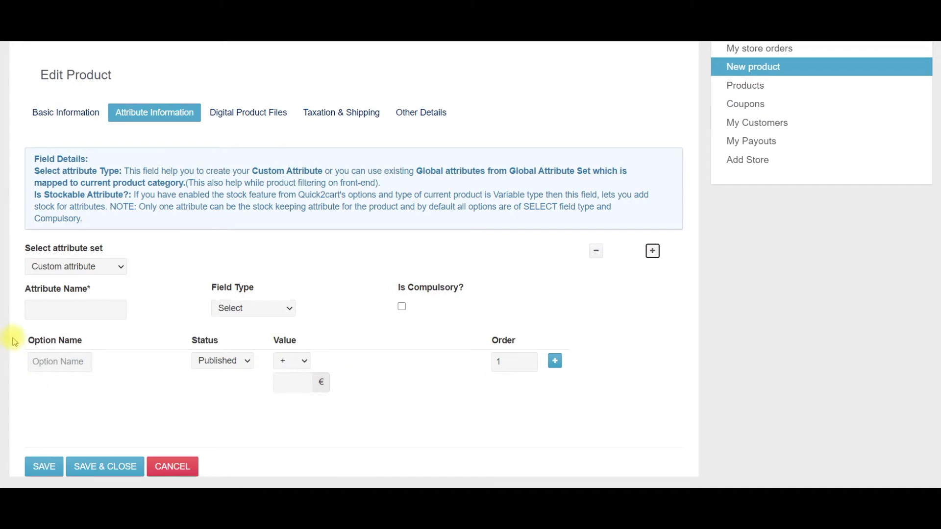
pyautogui.click(64, 306)
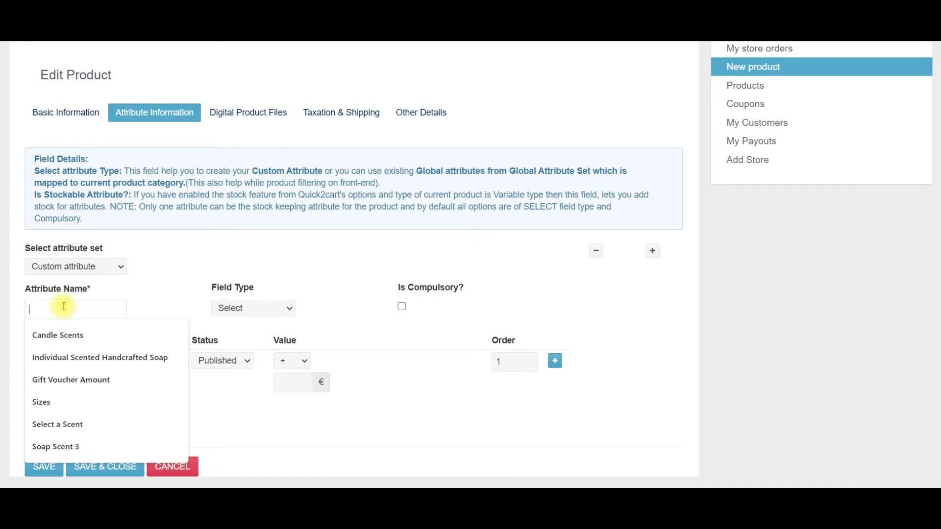
pyautogui.write('Size')
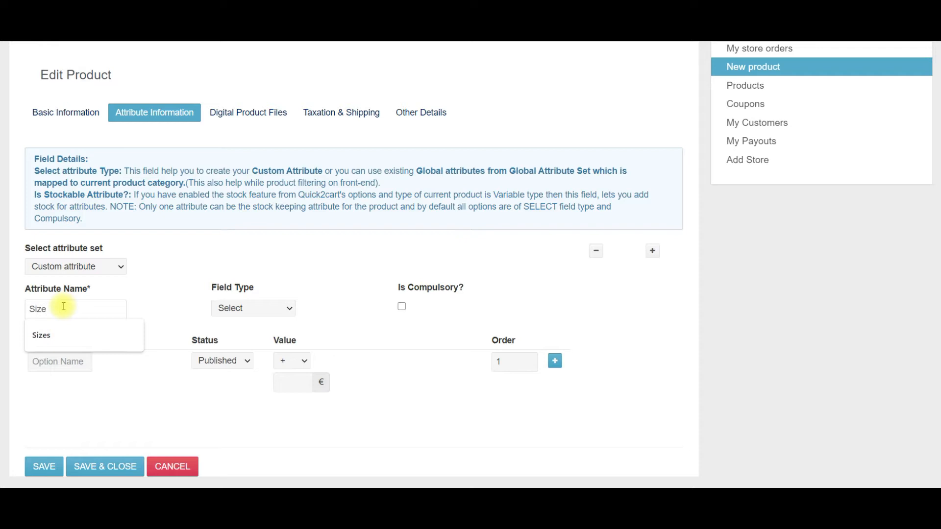
pyautogui.click(164, 300)
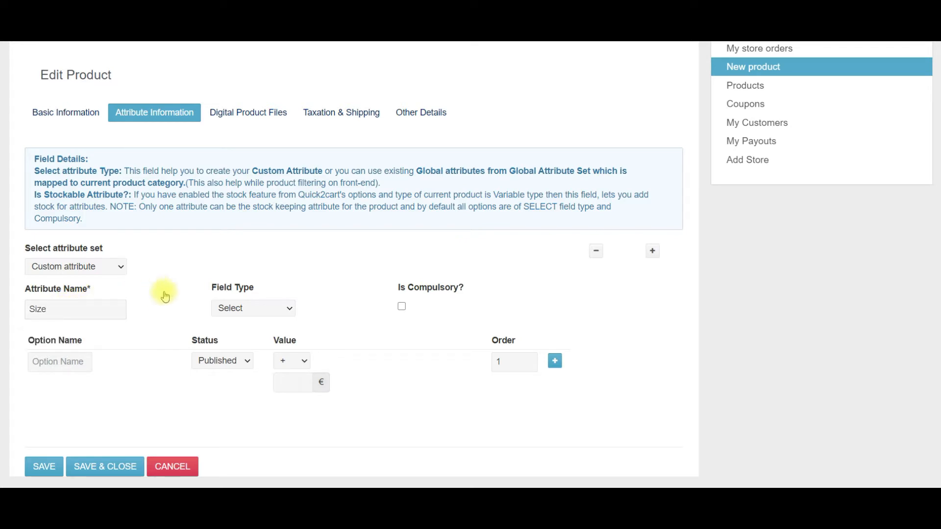
# Give the Size attribute three option rows: Large, Medium and Small.
pyautogui.click(55, 364)
pyautogui.write('`Large')
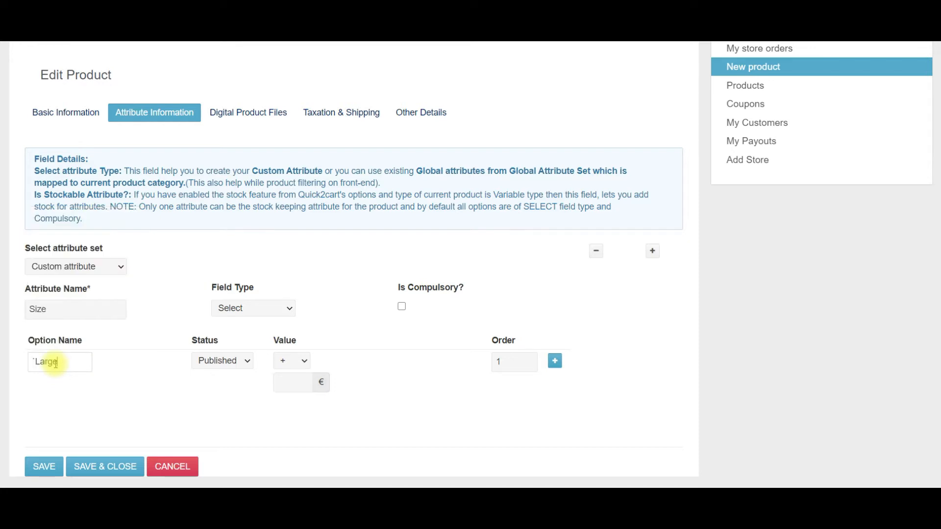
pyautogui.click(555, 362)
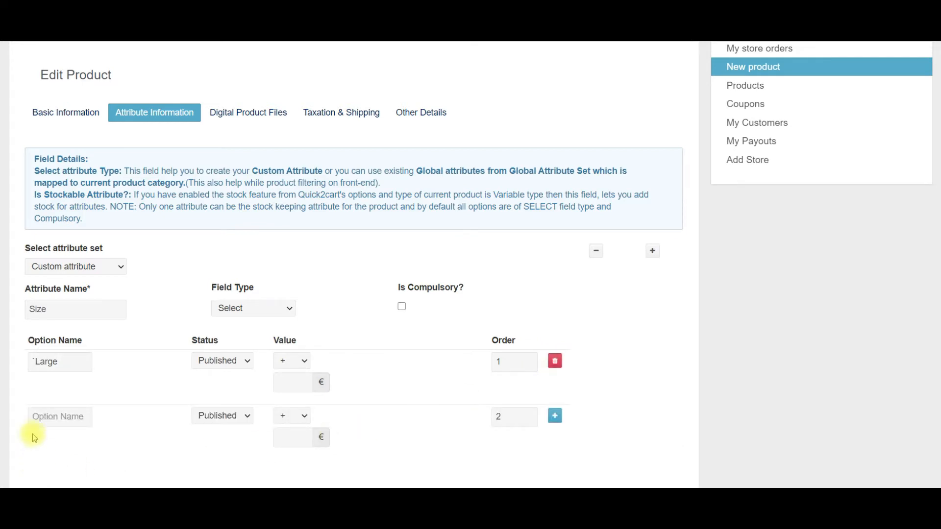
pyautogui.click(49, 418)
pyautogui.write('Medium')
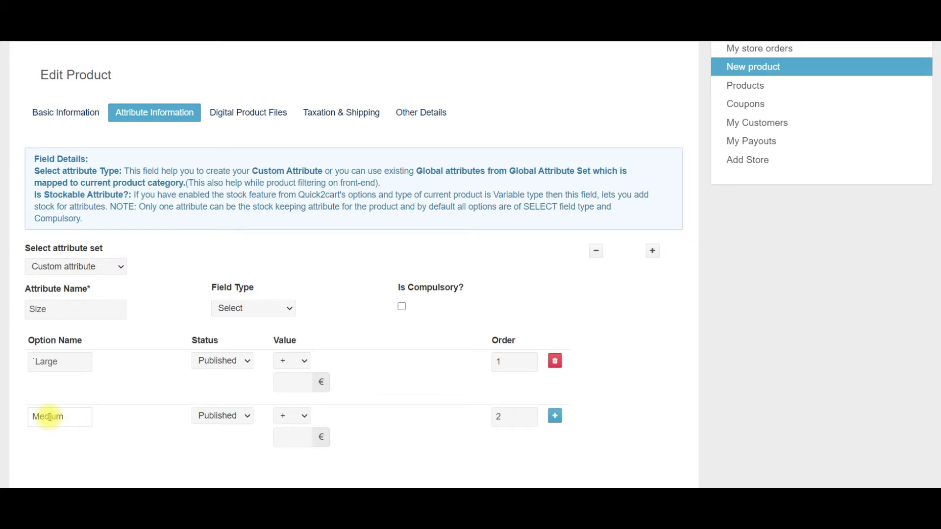
pyautogui.click(555, 416)
pyautogui.scroll(-1, 556, 418)
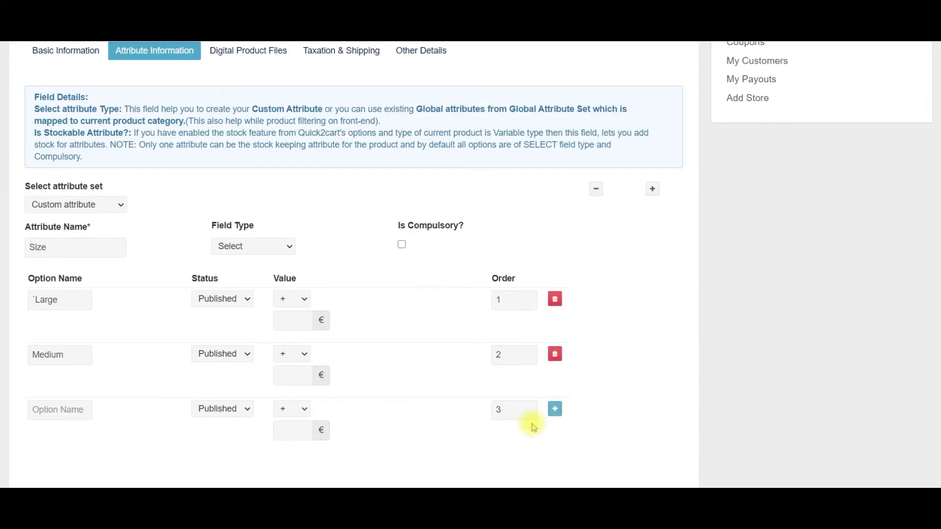
pyautogui.click(51, 407)
pyautogui.write('Small')
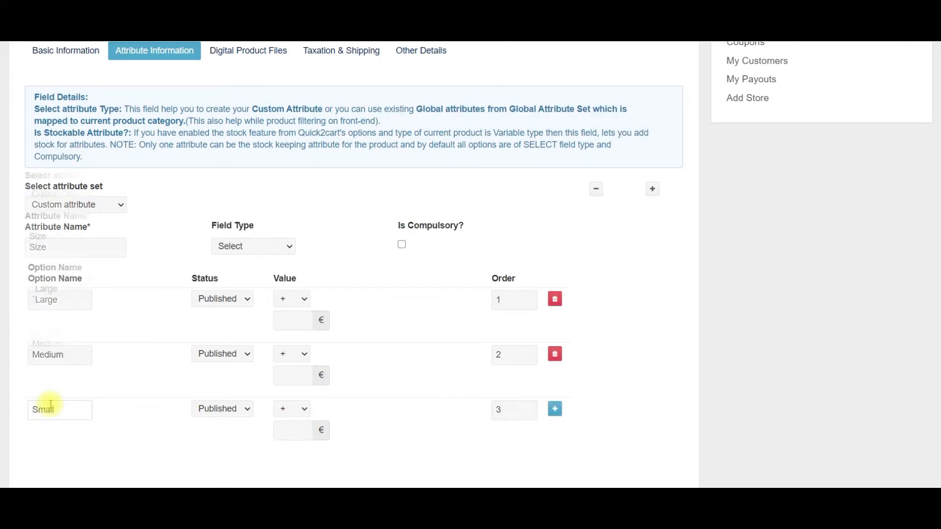
pyautogui.scroll(-1, 50, 406)
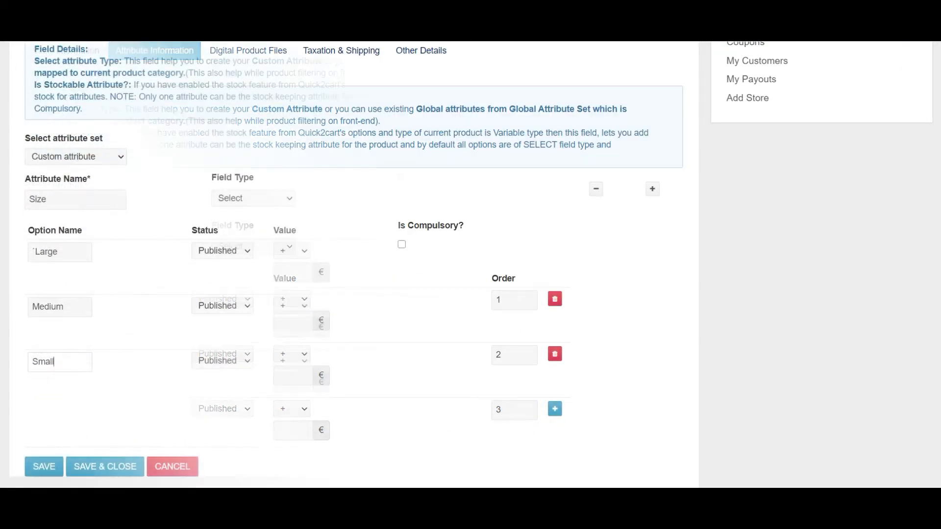
# Save the product, then pick Medium from the Size dropdown on the Sample Product page.
pyautogui.click(105, 469)
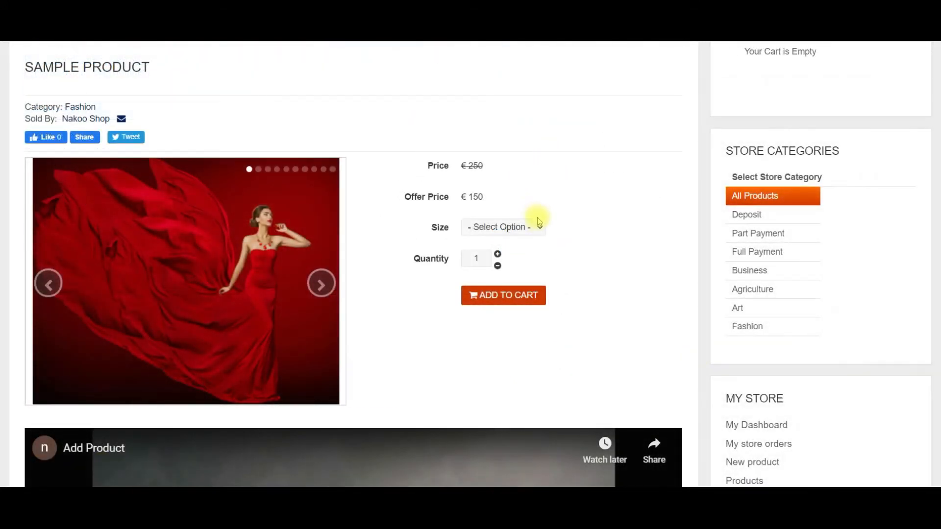
pyautogui.click(540, 231)
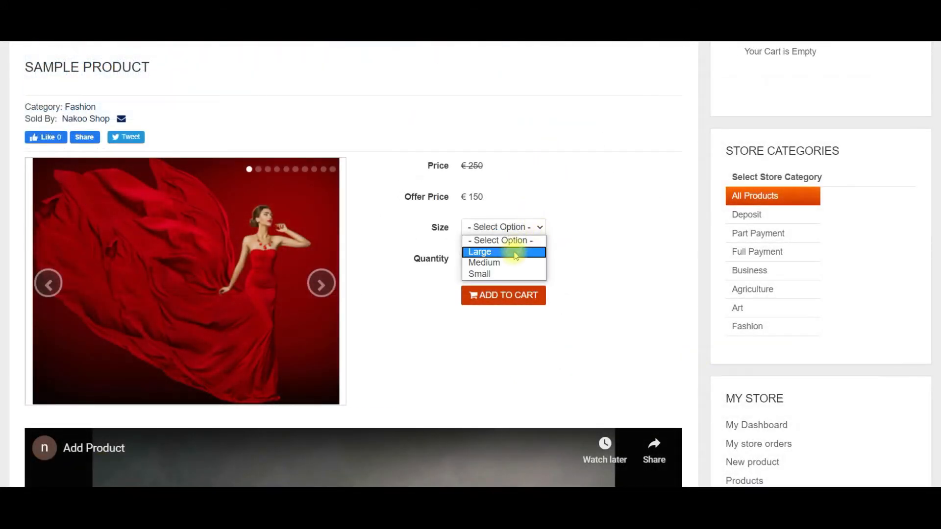
pyautogui.click(506, 267)
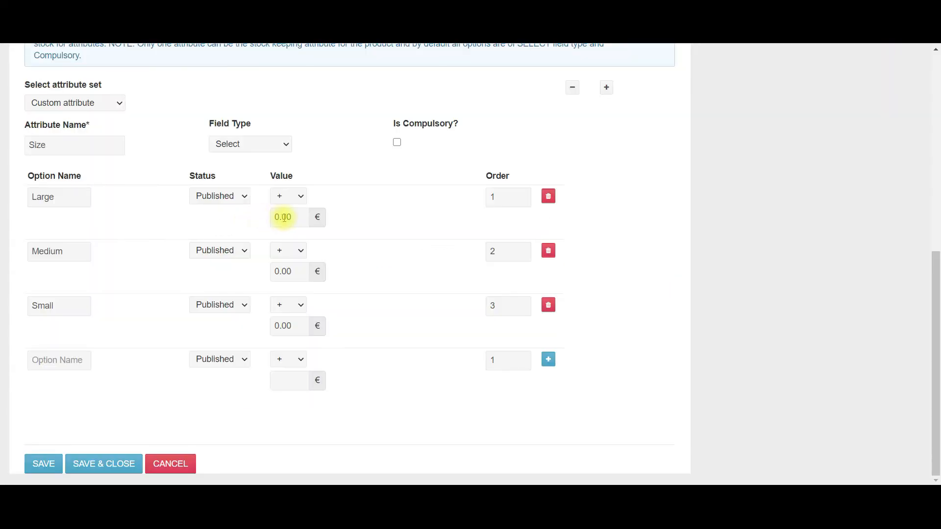
# Set Large to +20 € and Small to −10 €, then save the product.
pyautogui.moveTo(301, 216); pyautogui.dragTo(277, 217)
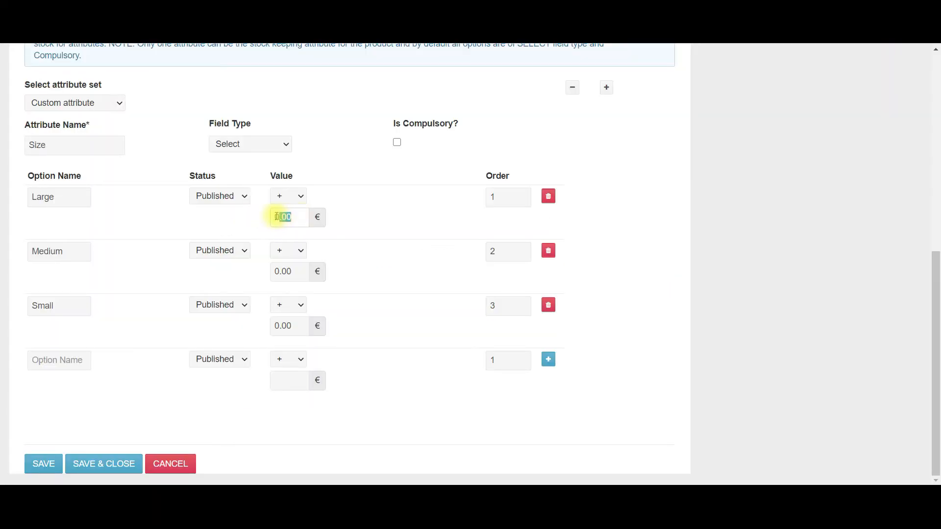
pyautogui.write('20')
pyautogui.click(350, 221)
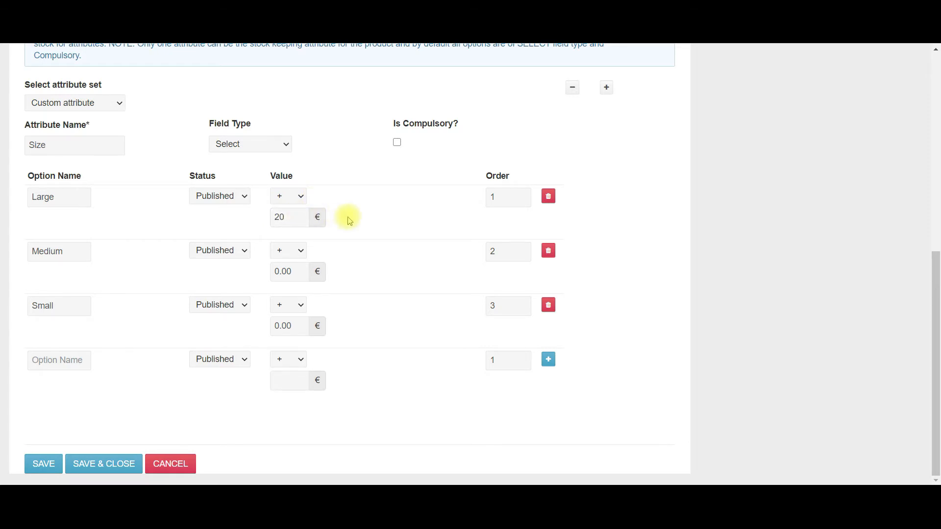
pyautogui.click(299, 306)
pyautogui.click(286, 328)
pyautogui.moveTo(291, 325); pyautogui.dragTo(274, 325)
pyautogui.write('10')
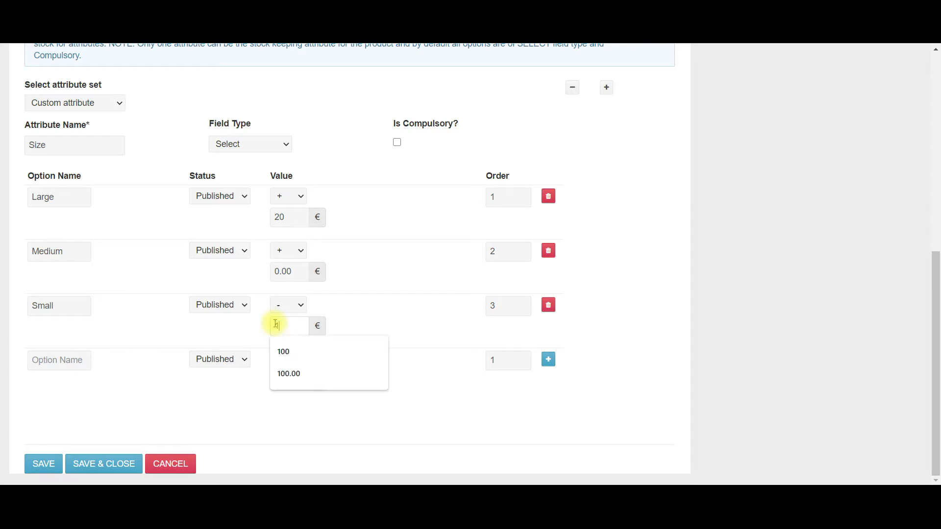
pyautogui.click(398, 305)
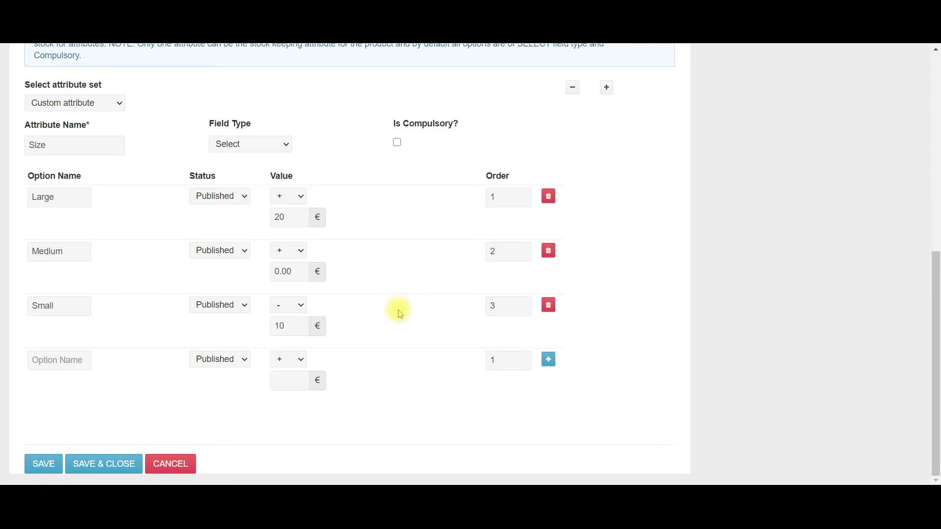
pyautogui.click(114, 467)
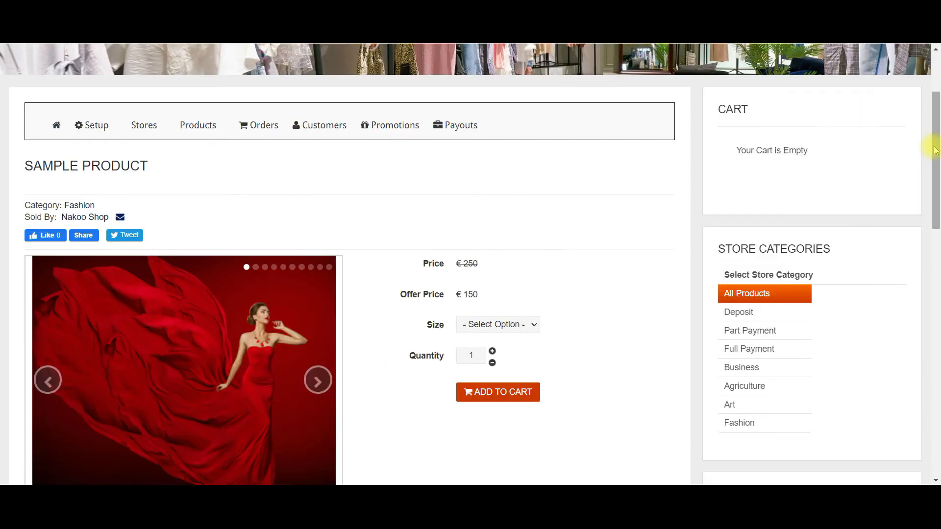
# Check the Size dropdown choices on the Sample Product storefront page.
pyautogui.moveTo(930, 147); pyautogui.dragTo(936, 179)
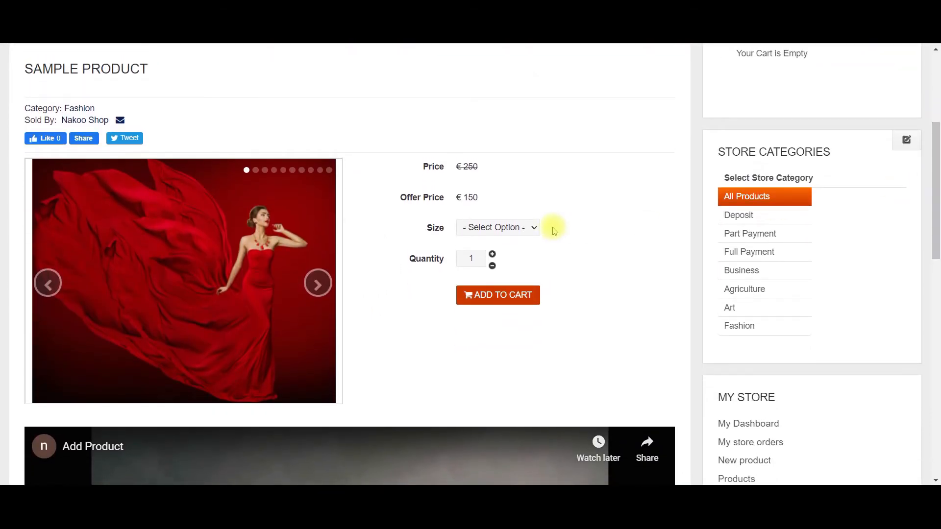
pyautogui.click(533, 228)
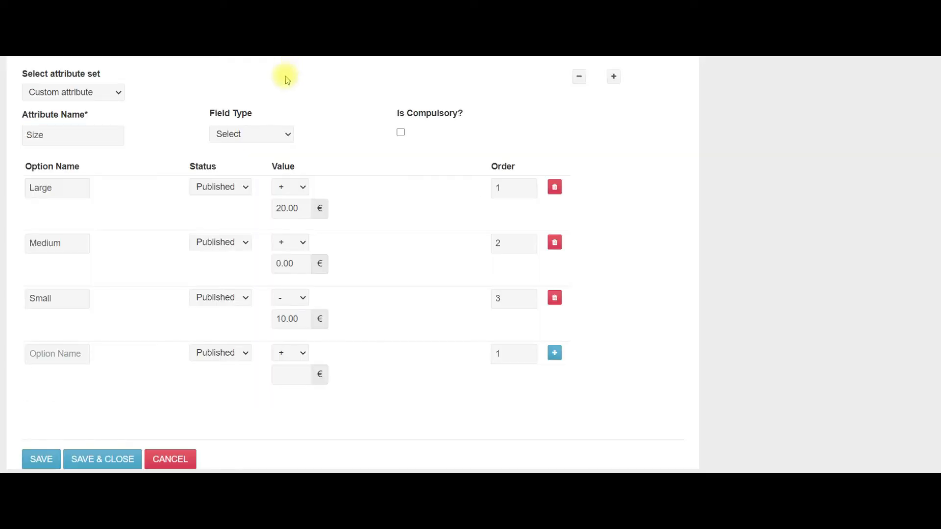
# Add a 'Card Text' attribute with field type Text and save the product.
pyautogui.click(614, 78)
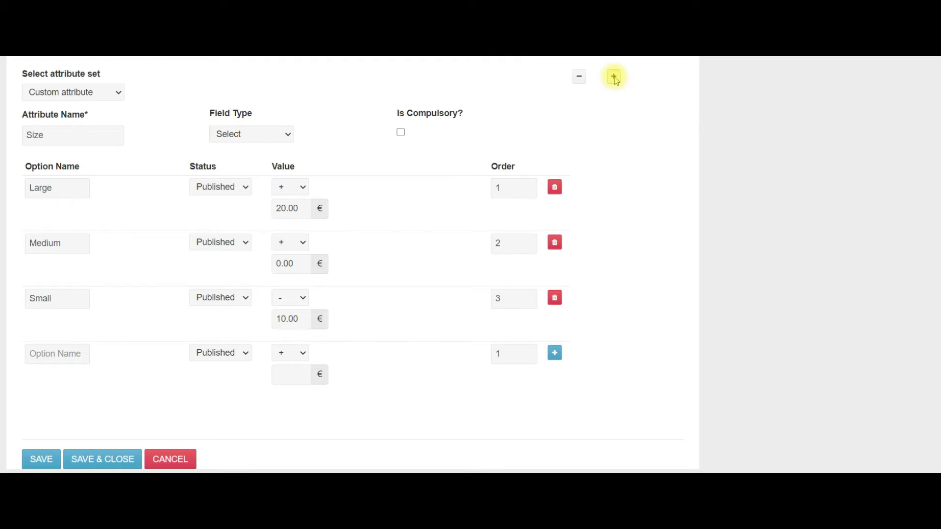
pyautogui.scroll(-2, 615, 80)
pyautogui.scroll(-2, 616, 81)
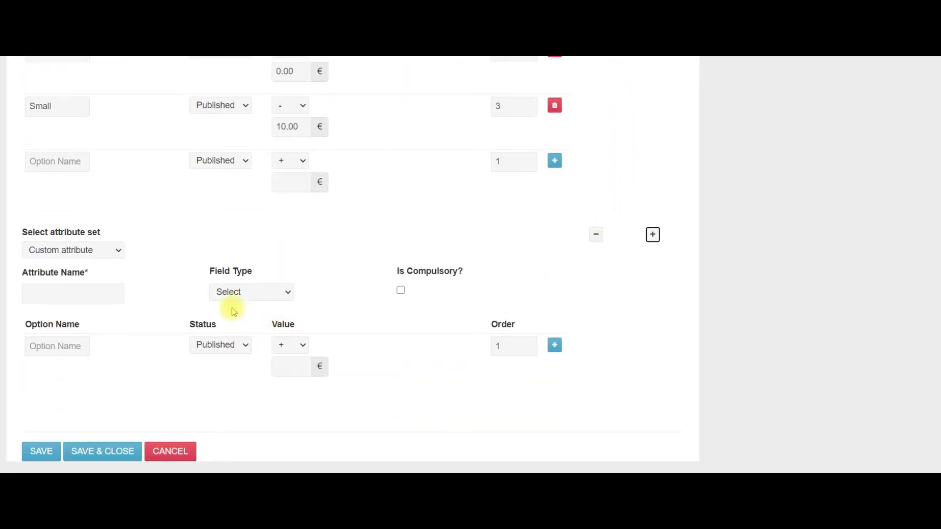
pyautogui.click(89, 295)
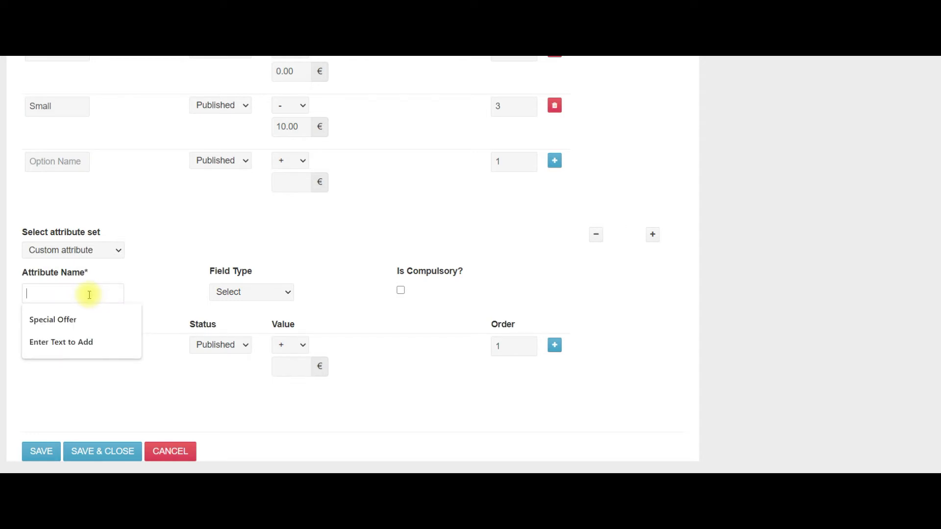
pyautogui.write('Card')
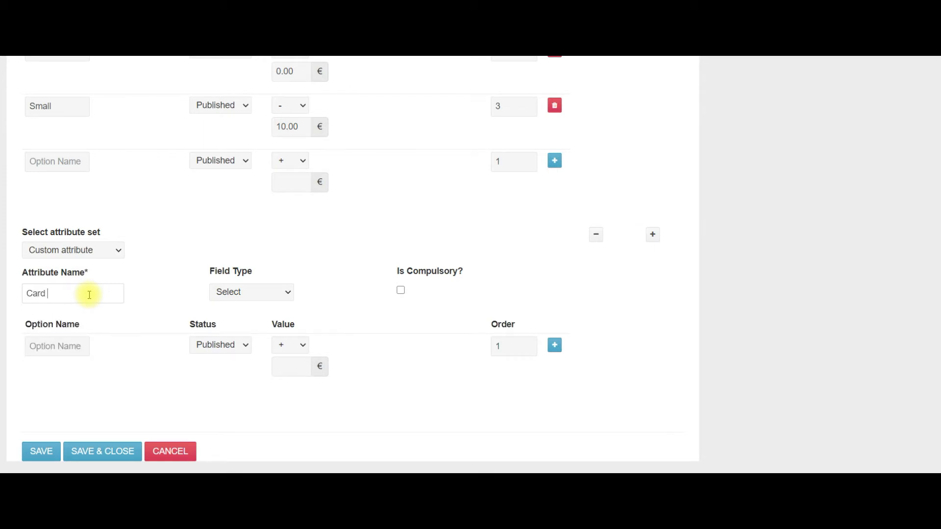
pyautogui.write(' Text')
pyautogui.click(289, 294)
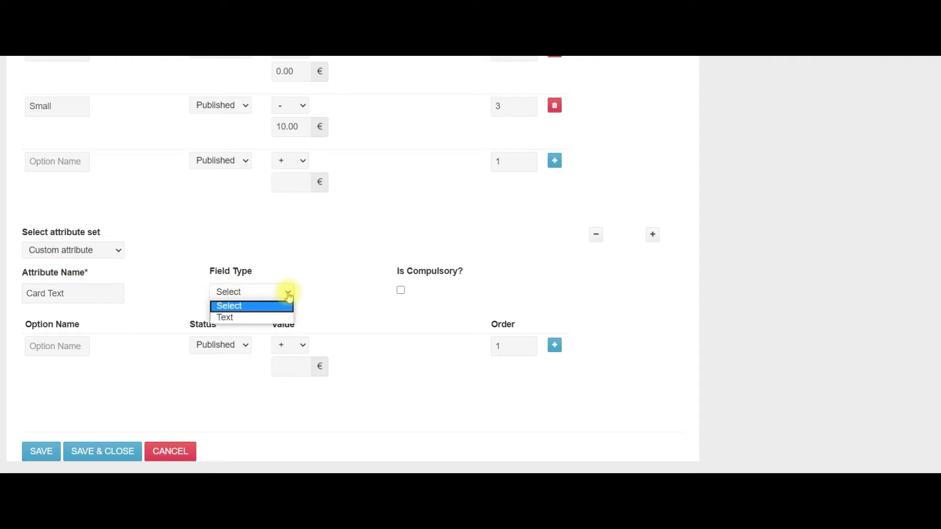
pyautogui.click(238, 318)
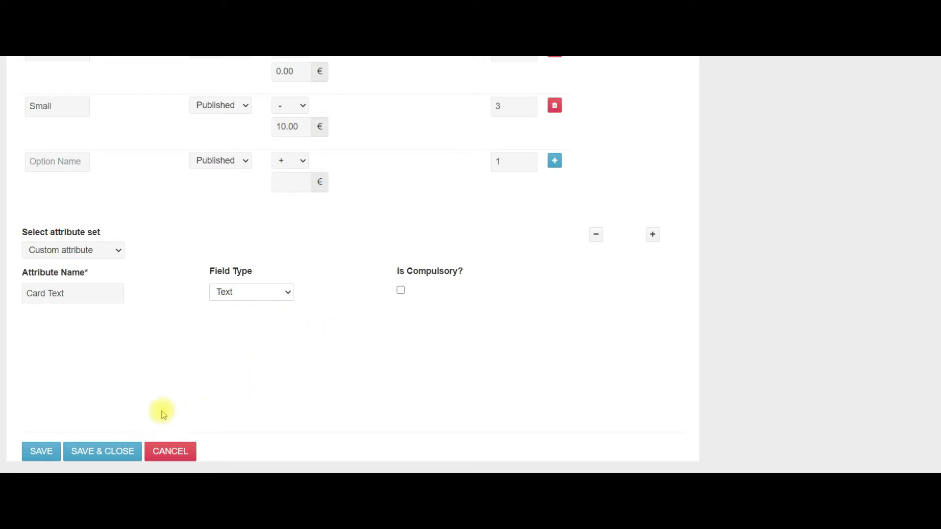
pyautogui.click(98, 451)
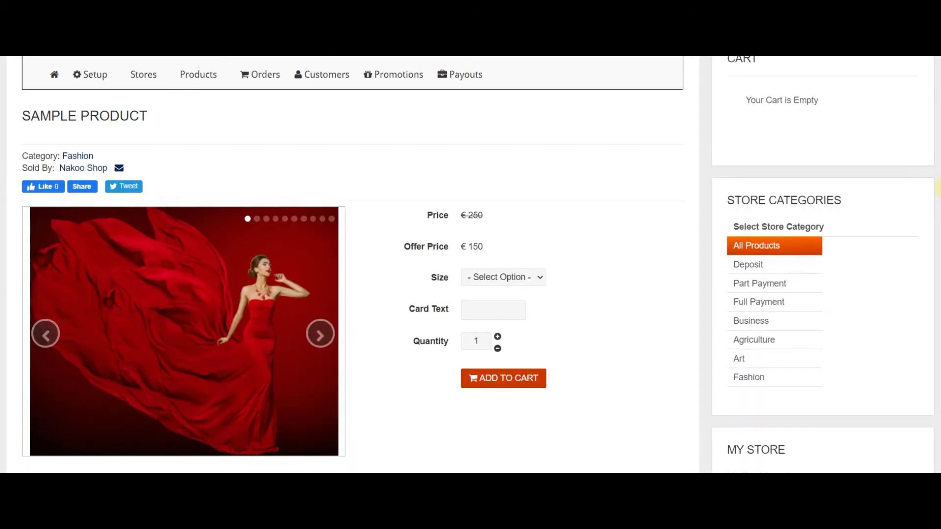
# Type a 'From' message with the sender's name into the Card Text box.
pyautogui.scroll(-1, 937, 200)
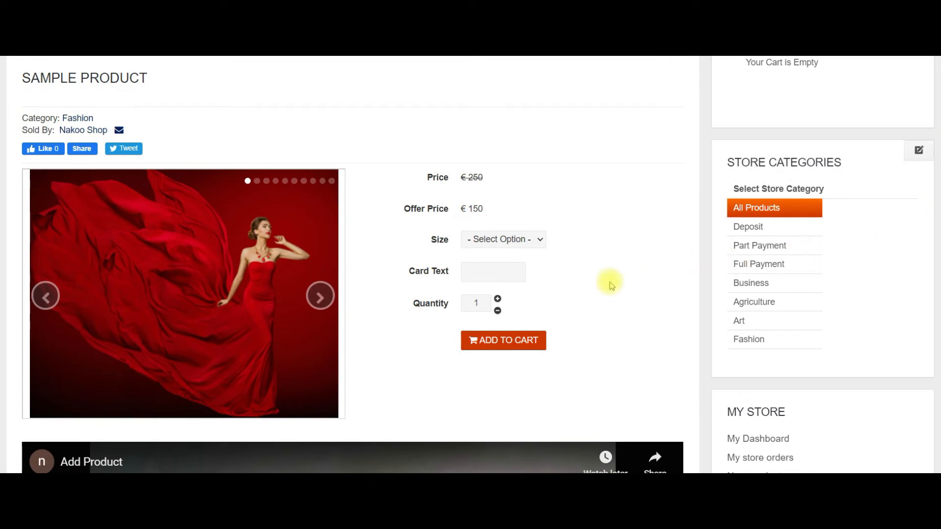
pyautogui.click(499, 273)
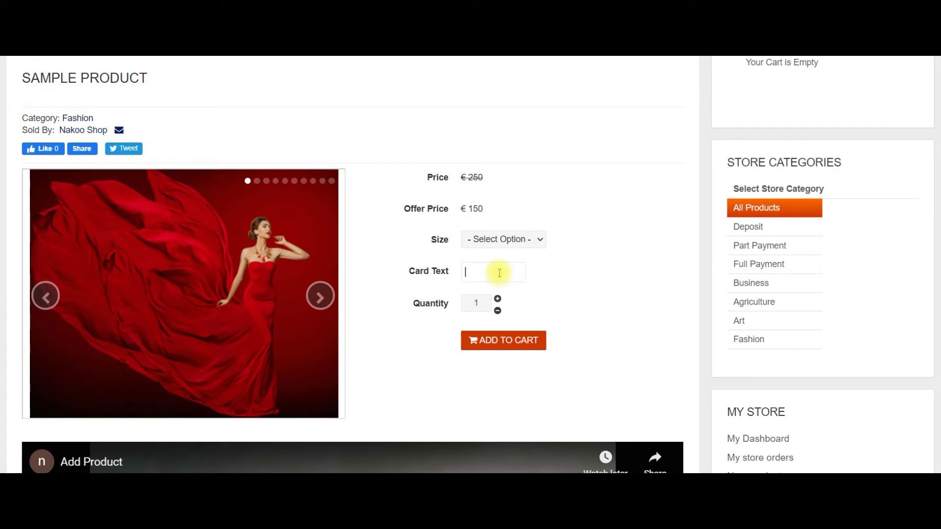
pyautogui.write('From Mary')
pyautogui.click(598, 280)
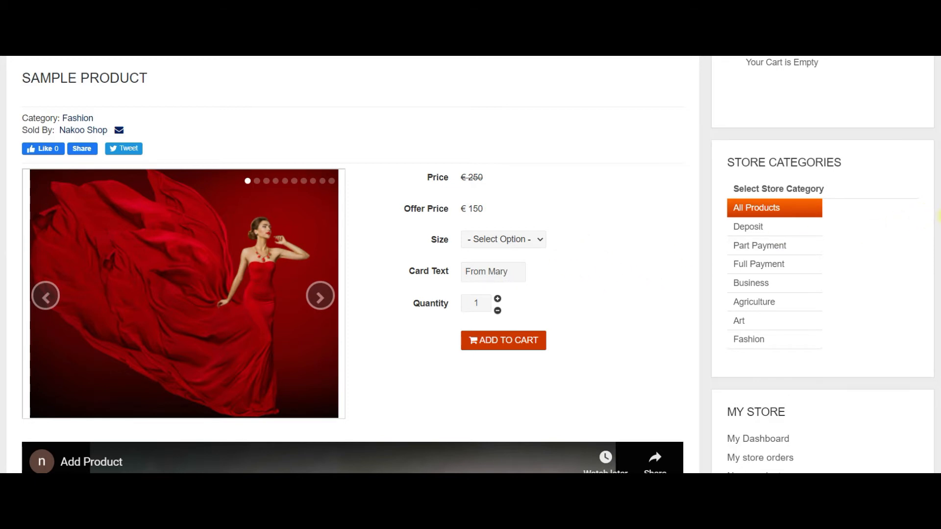
pyautogui.scroll(3, 938, 216)
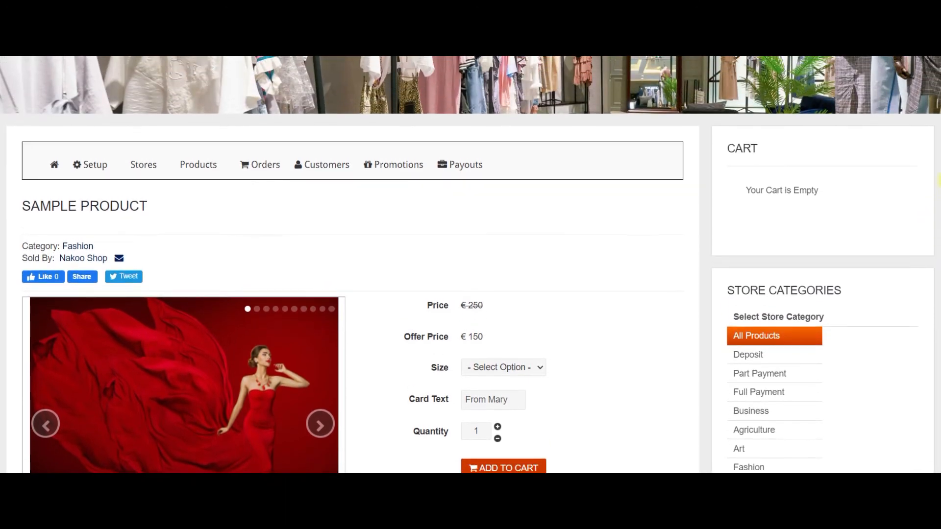
# Reopen Sample Product from My Products on its Attribute Information tab.
pyautogui.moveTo(196, 162)
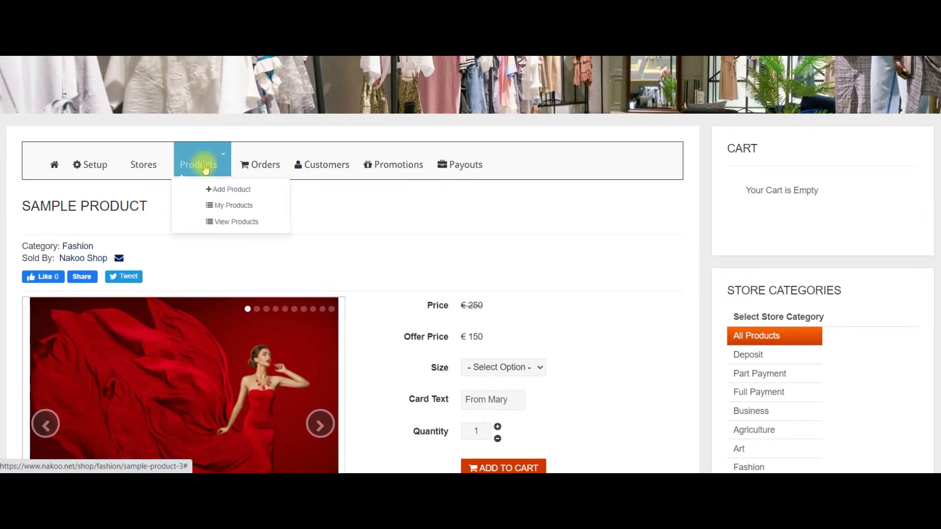
pyautogui.click(219, 205)
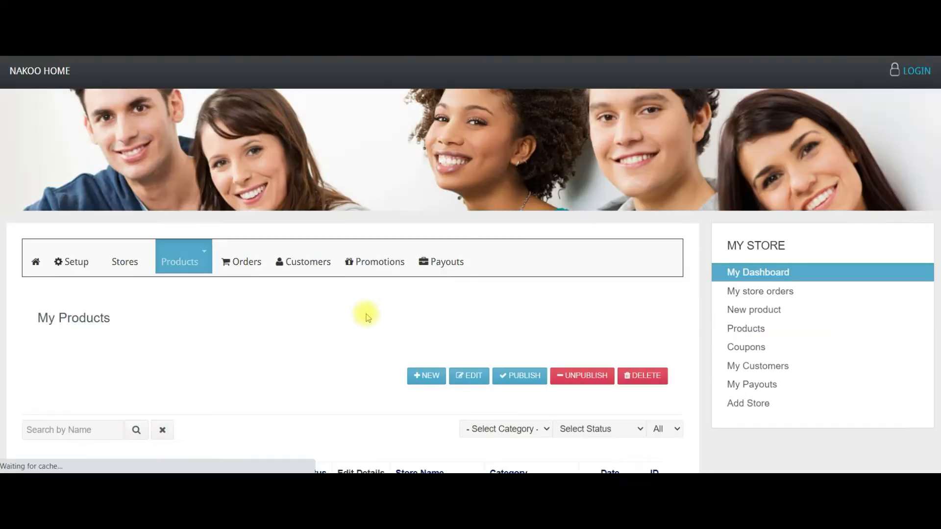
pyautogui.scroll(-3, 299, 358)
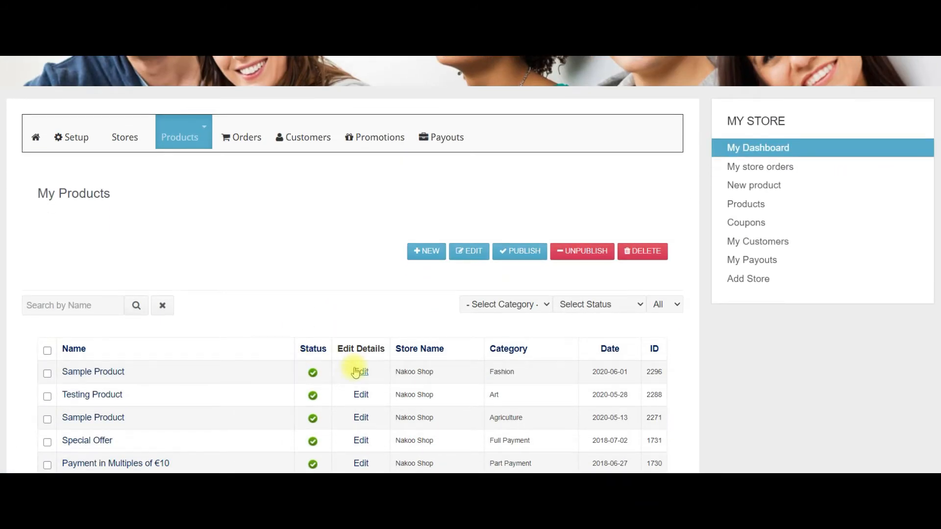
pyautogui.click(359, 372)
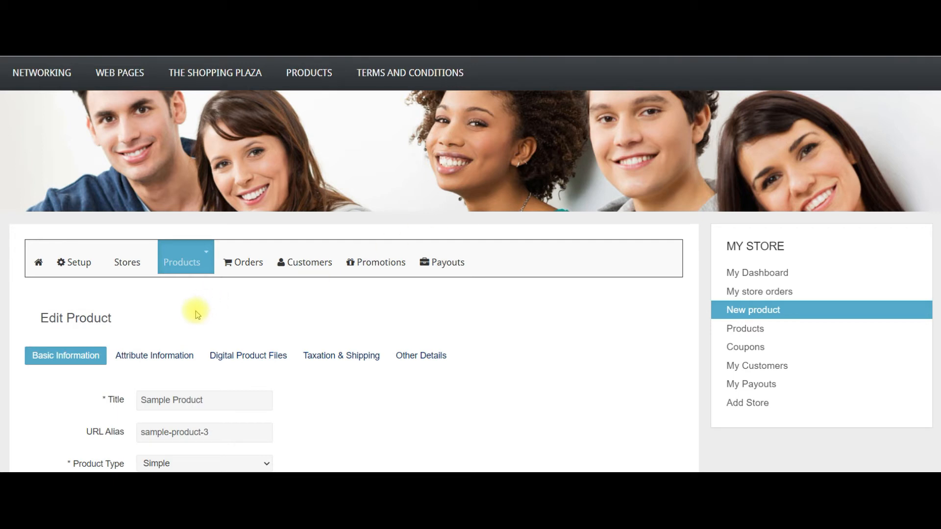
pyautogui.click(171, 356)
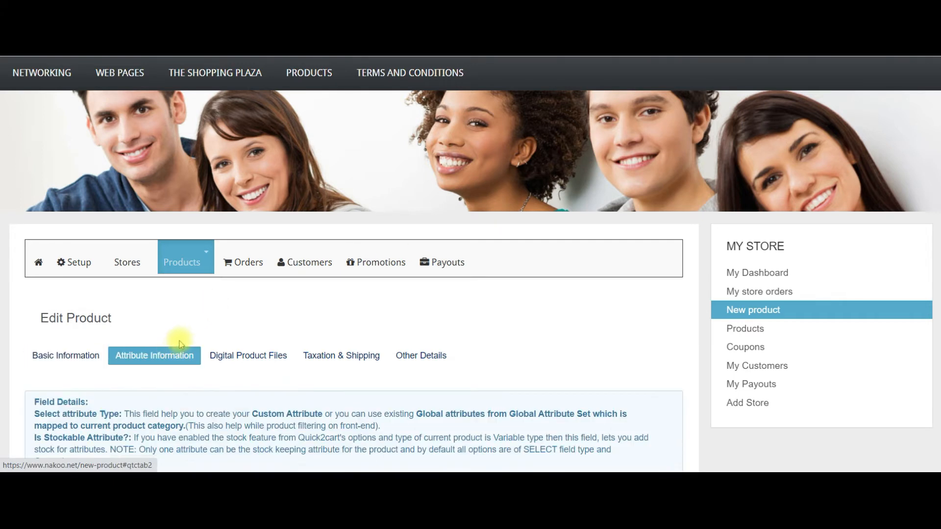
pyautogui.scroll(-4, 181, 341)
pyautogui.scroll(-3, 189, 333)
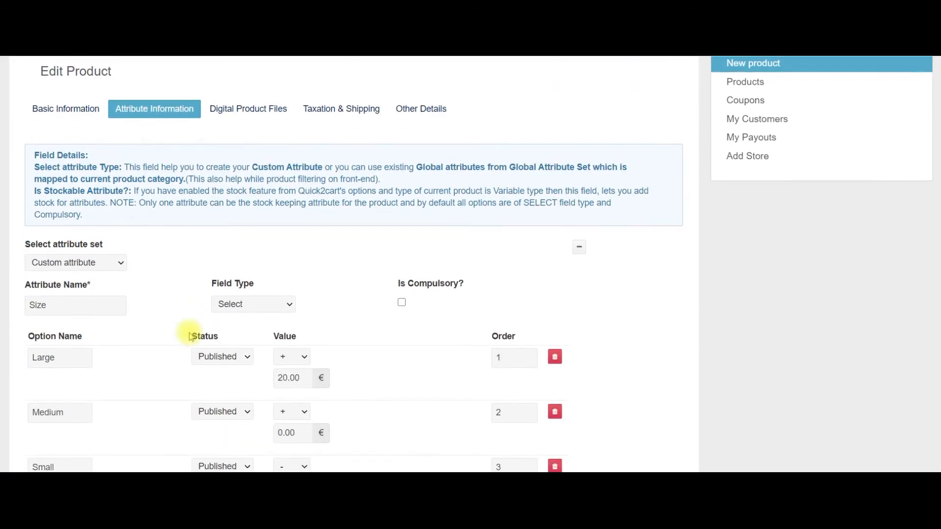
pyautogui.scroll(-1, 191, 334)
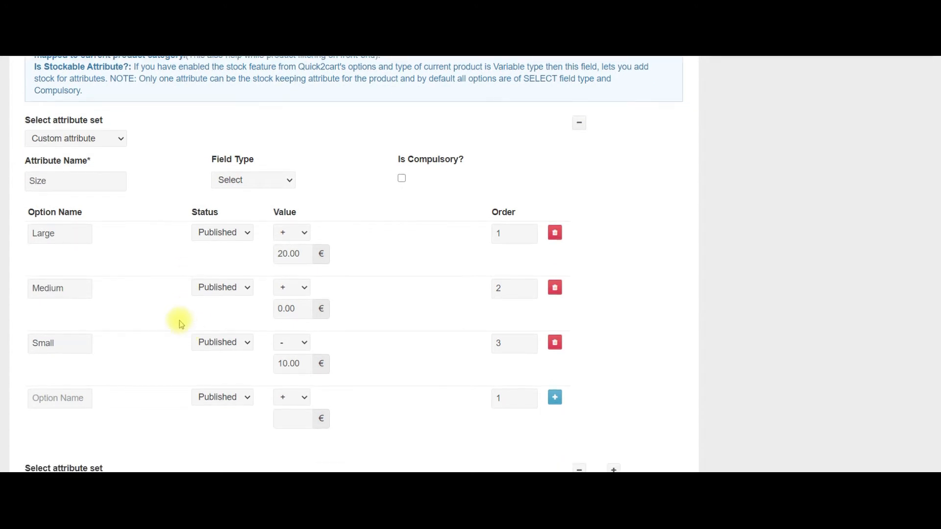
pyautogui.scroll(-4, 177, 319)
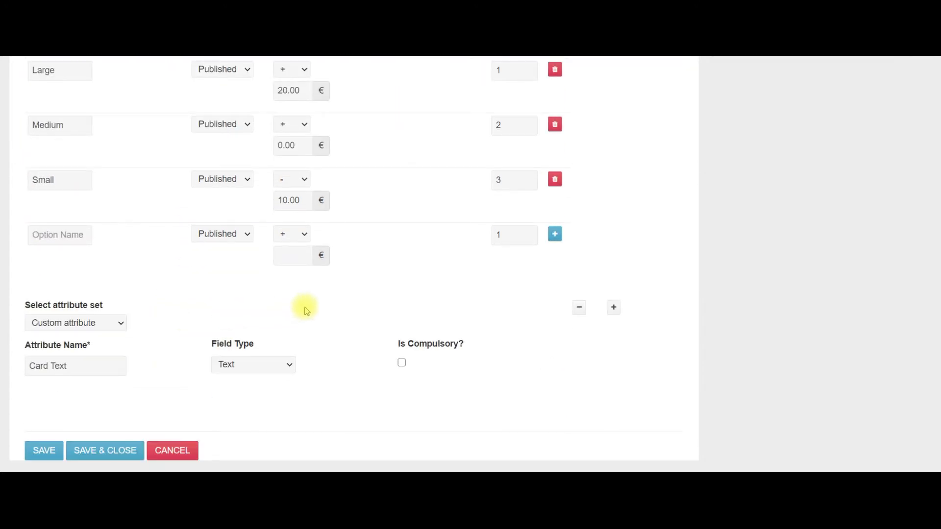
# Add another attribute and name it Postage/Shipping from the saved suggestions.
pyautogui.click(615, 308)
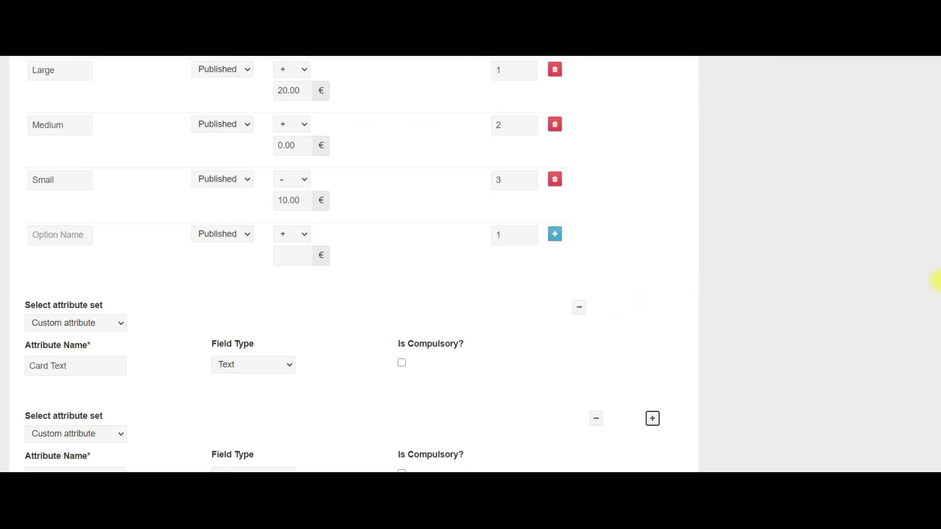
pyautogui.scroll(-3, 938, 272)
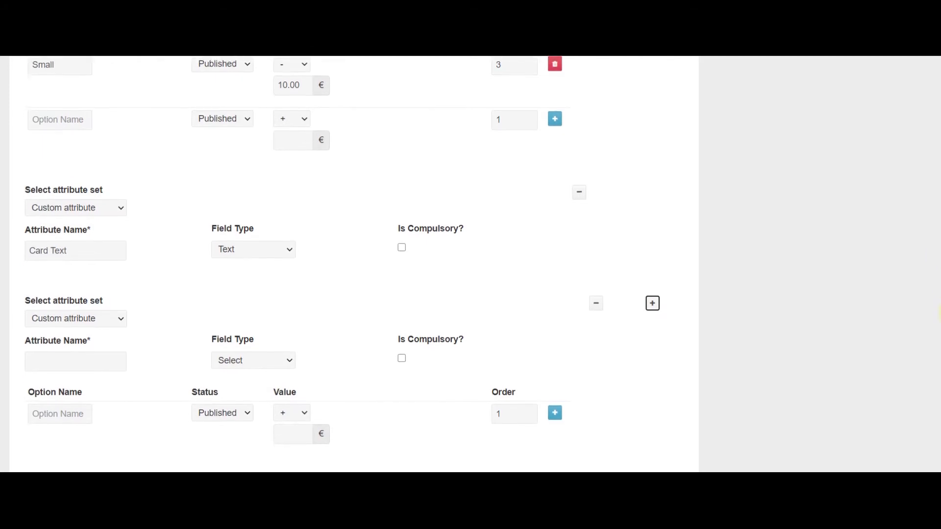
pyautogui.scroll(-1, 939, 323)
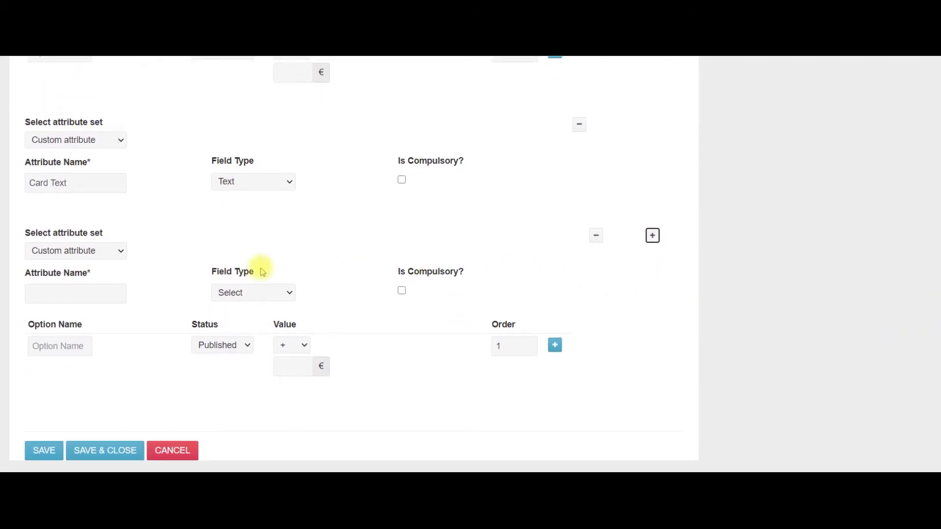
pyautogui.click(60, 296)
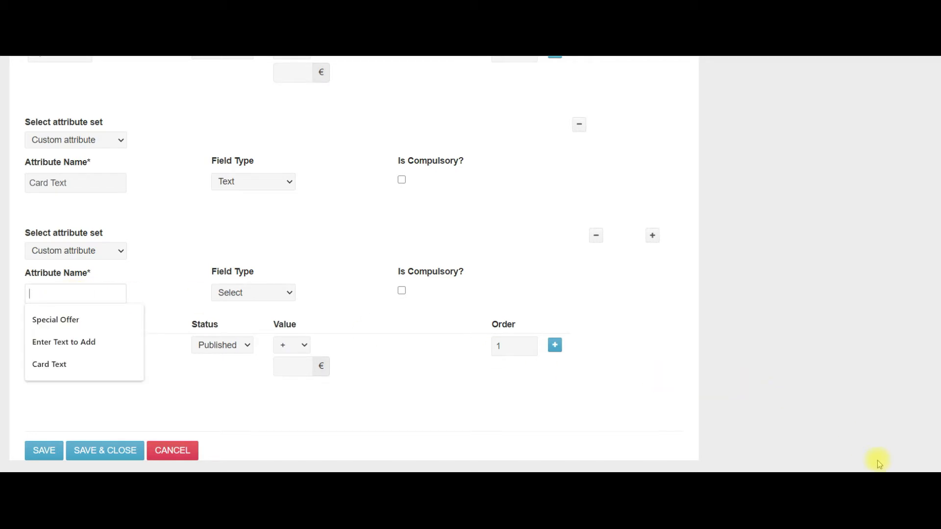
pyautogui.click(122, 294)
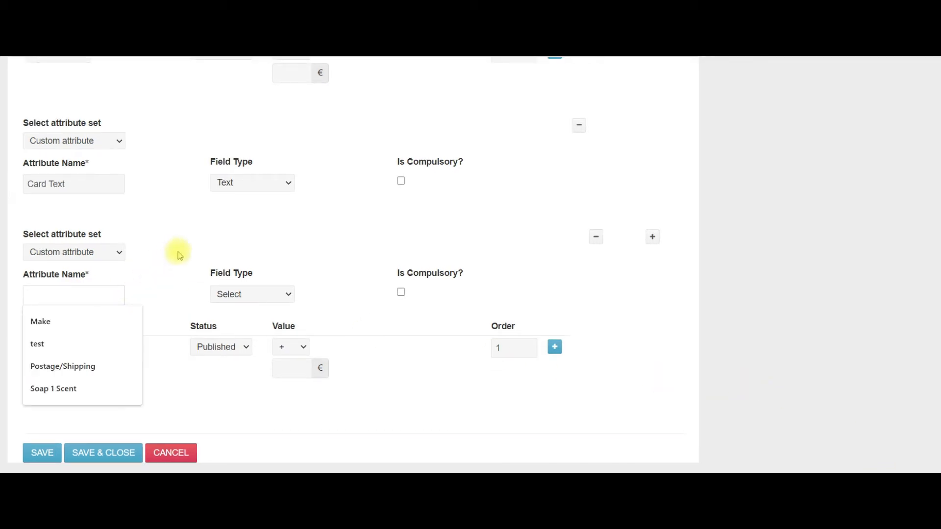
pyautogui.click(72, 372)
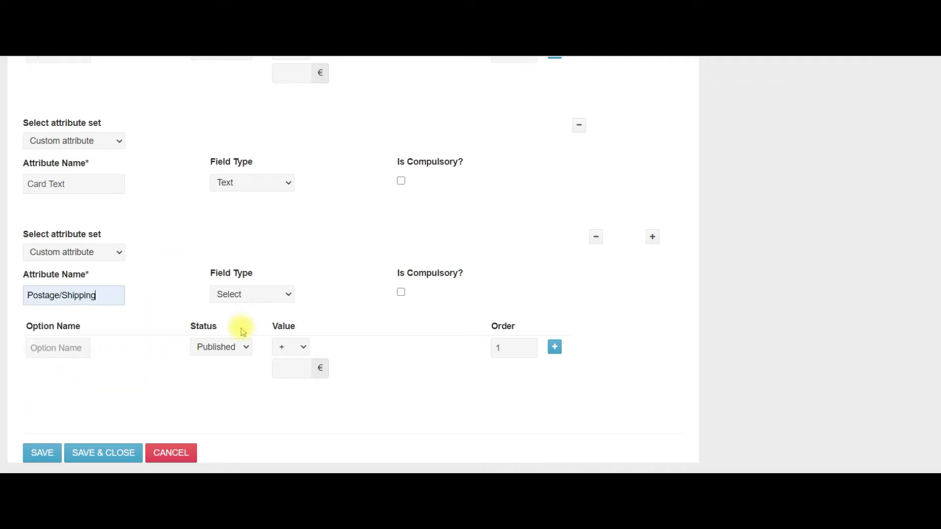
# Add options Within Ireland at +3.40 € and Within UK and EU at +7.50 €.
pyautogui.click(55, 348)
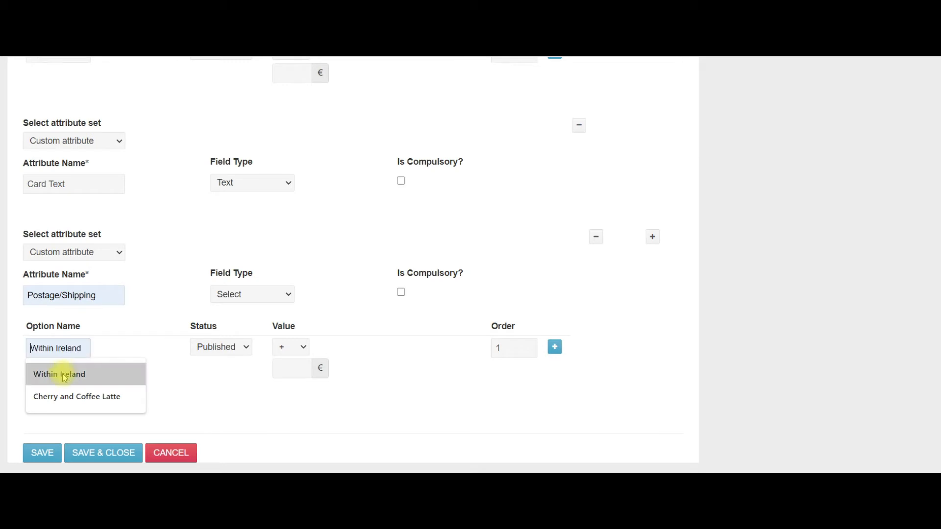
pyautogui.click(63, 374)
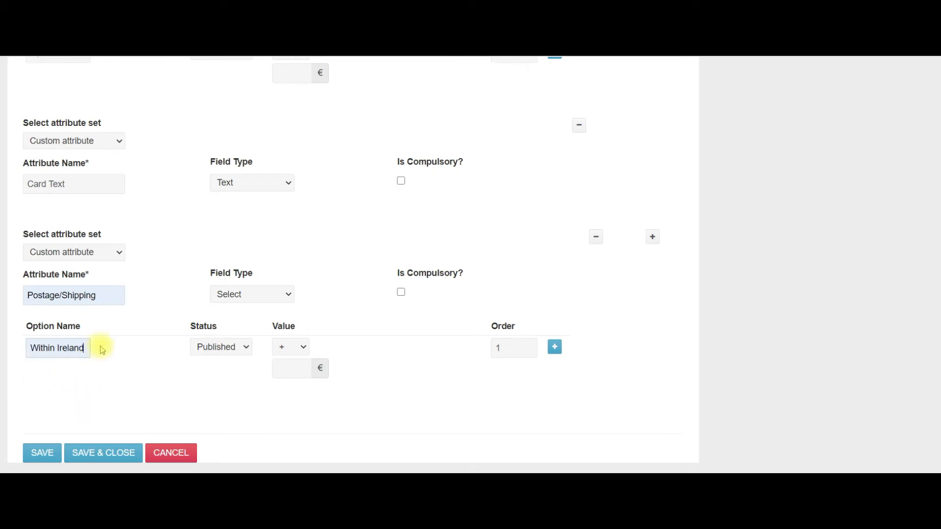
pyautogui.click(555, 348)
pyautogui.click(48, 402)
pyautogui.click(51, 430)
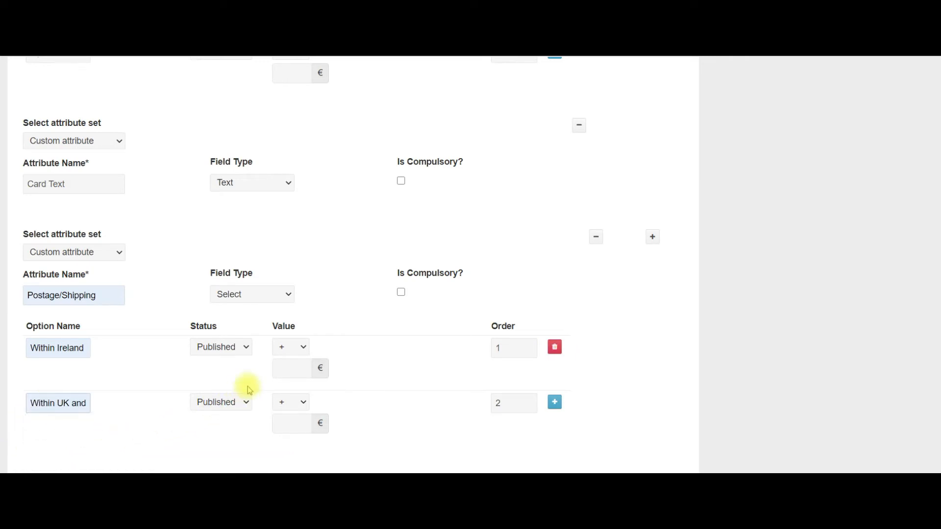
pyautogui.click(290, 370)
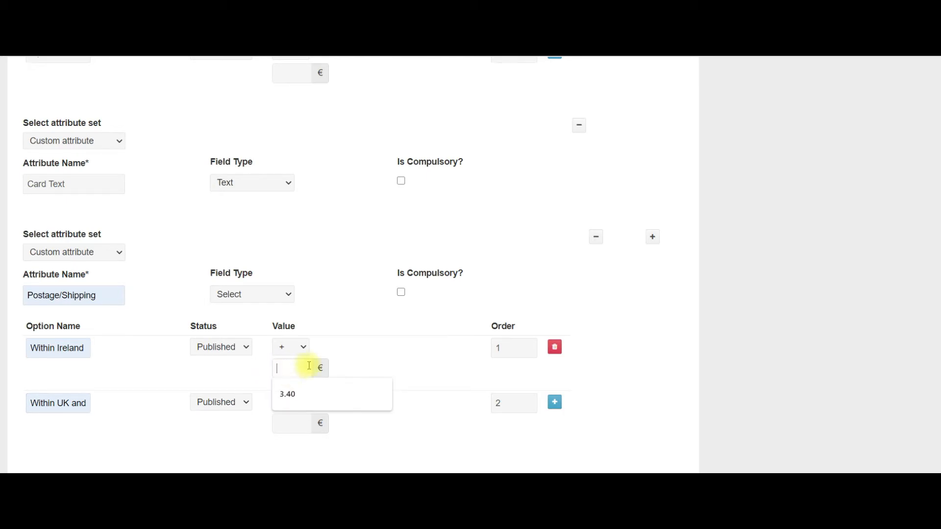
pyautogui.click(288, 394)
pyautogui.click(292, 424)
pyautogui.click(291, 450)
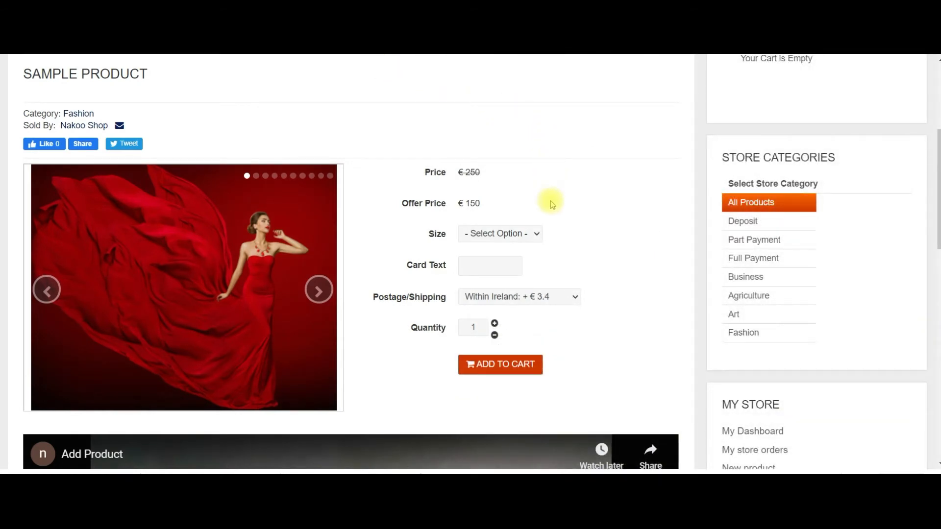
# On the product page, choose Large size (+€20) and view the Postage/Shipping choices.
pyautogui.click(538, 238)
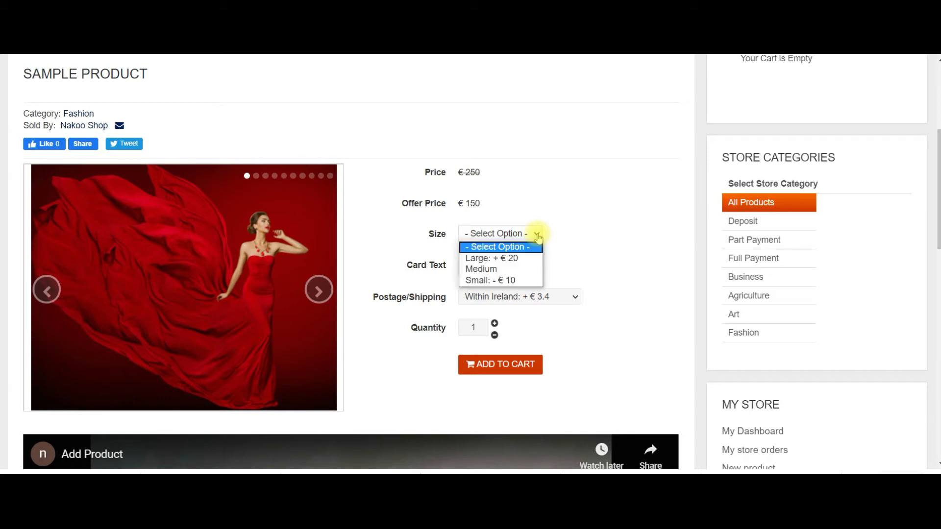
pyautogui.click(509, 259)
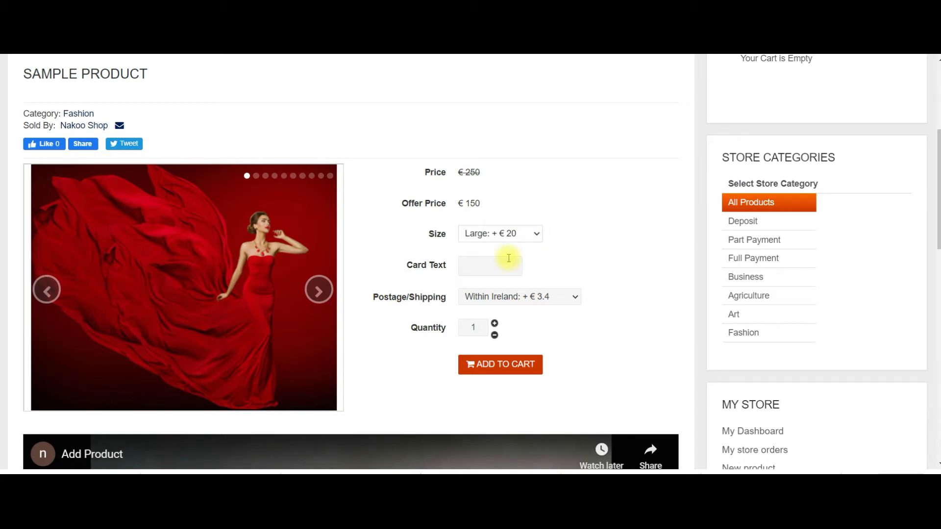
pyautogui.click(574, 301)
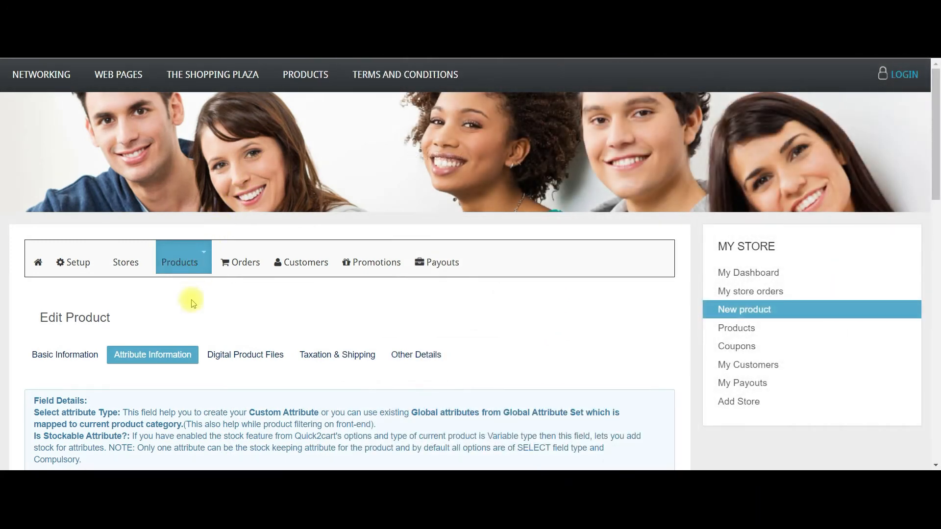
# Choose VAT under Select Tax Profile and Ireland under Select Shipping Profile.
pyautogui.click(327, 359)
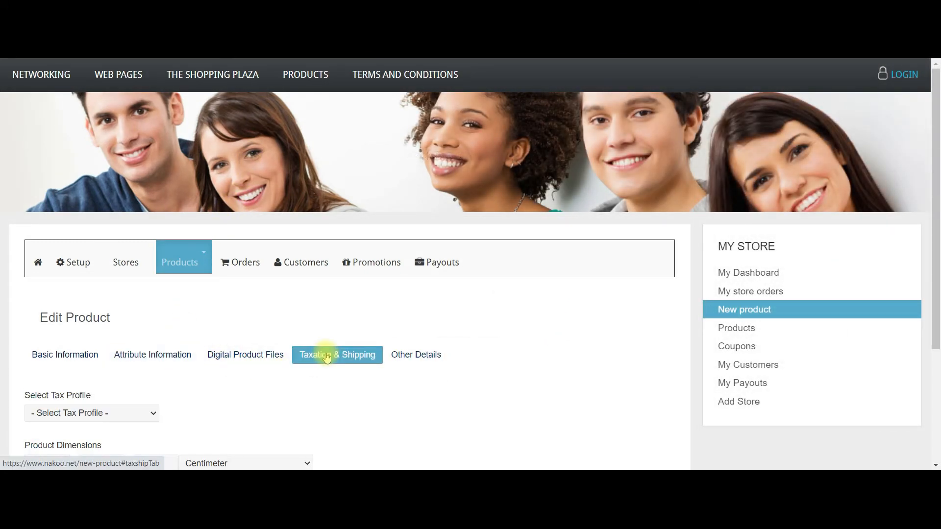
pyautogui.scroll(-3, 326, 358)
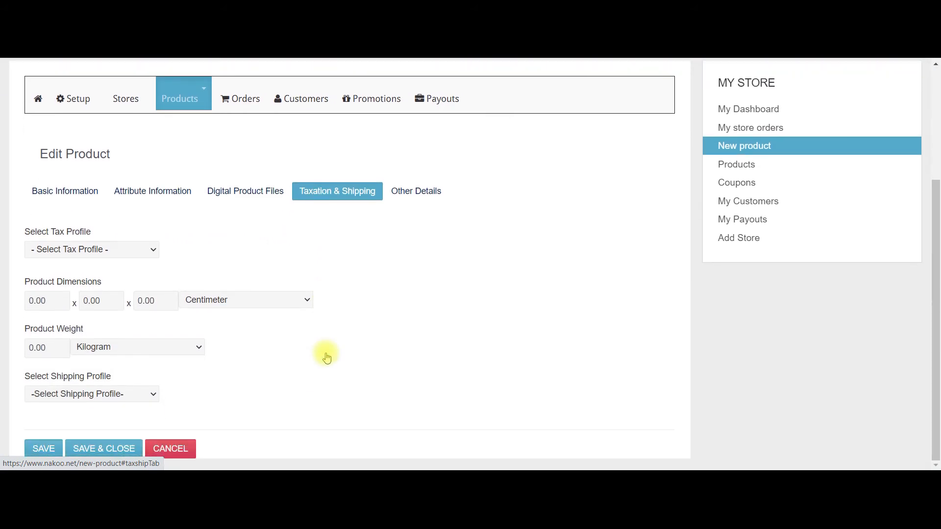
pyautogui.click(155, 252)
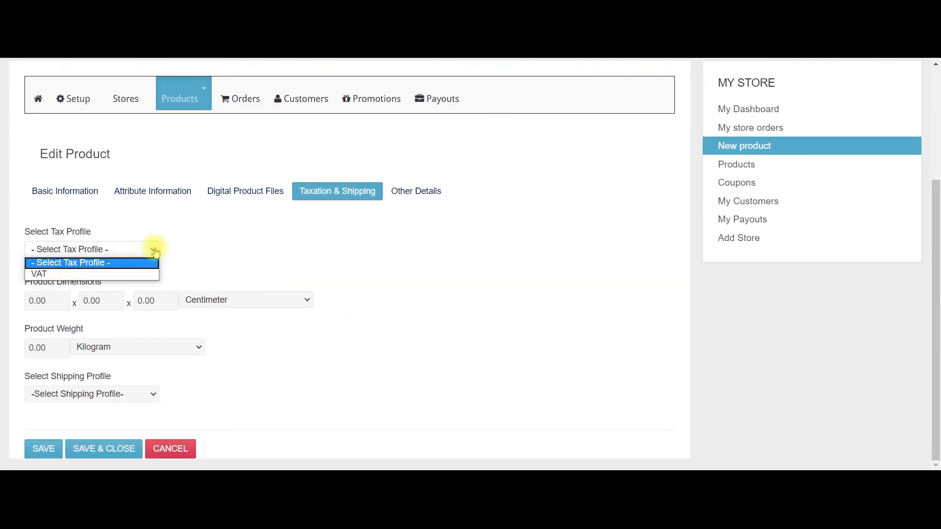
pyautogui.click(64, 274)
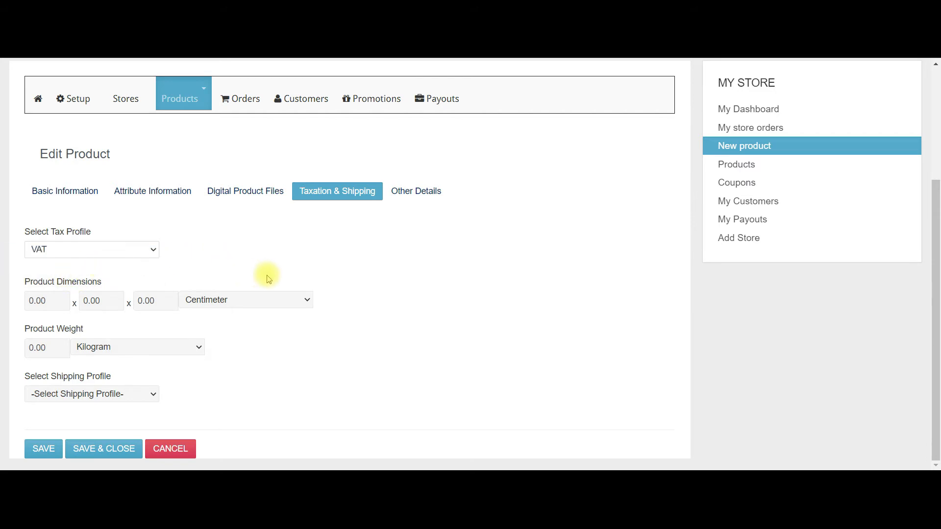
pyautogui.click(155, 397)
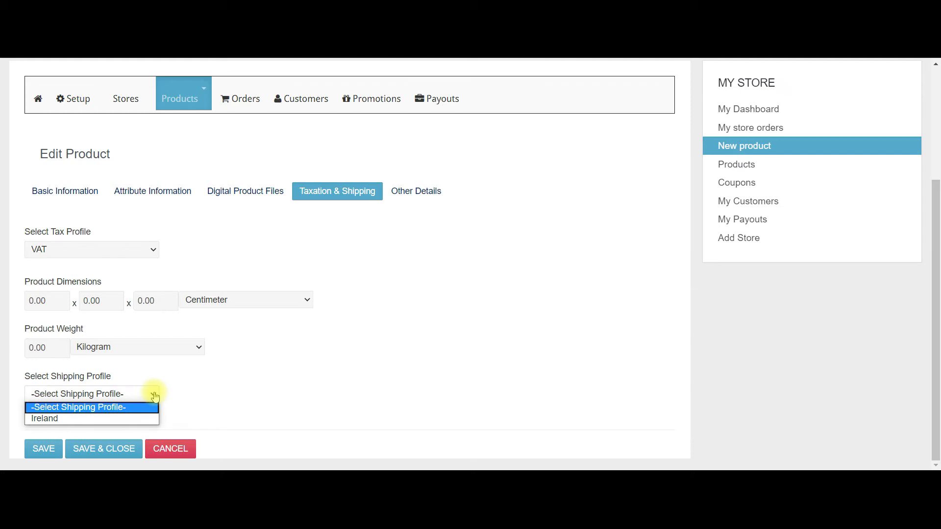
pyautogui.click(72, 420)
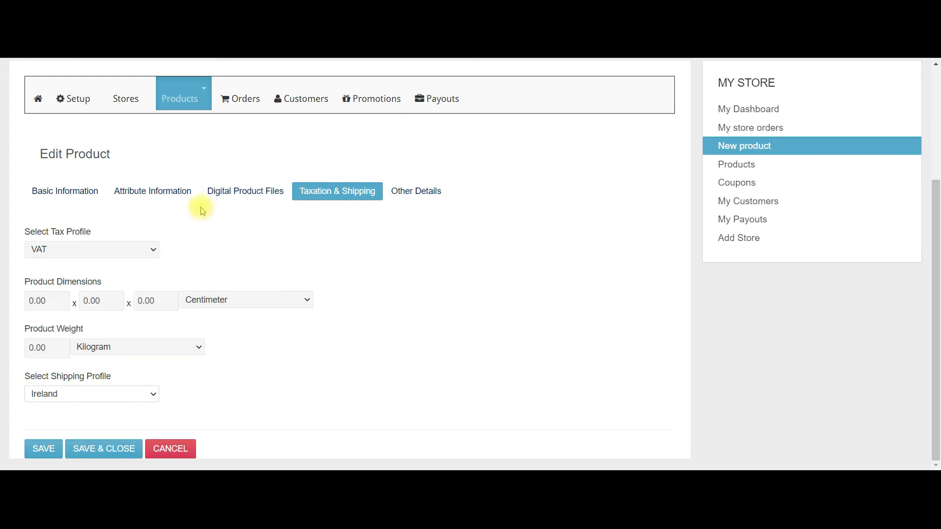
# From the Setup menu, add a new product titled Sample Product and pick its type.
pyautogui.click(83, 105)
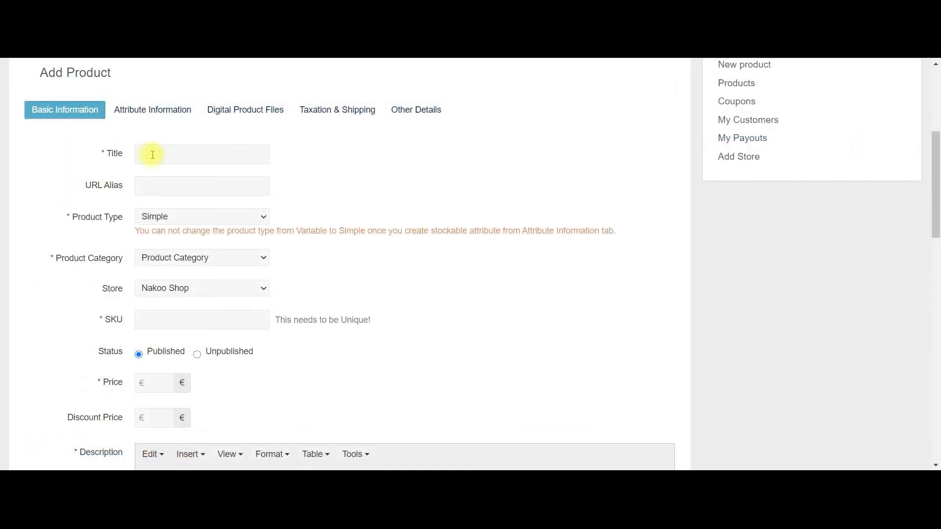
pyautogui.click(152, 155)
pyautogui.click(165, 205)
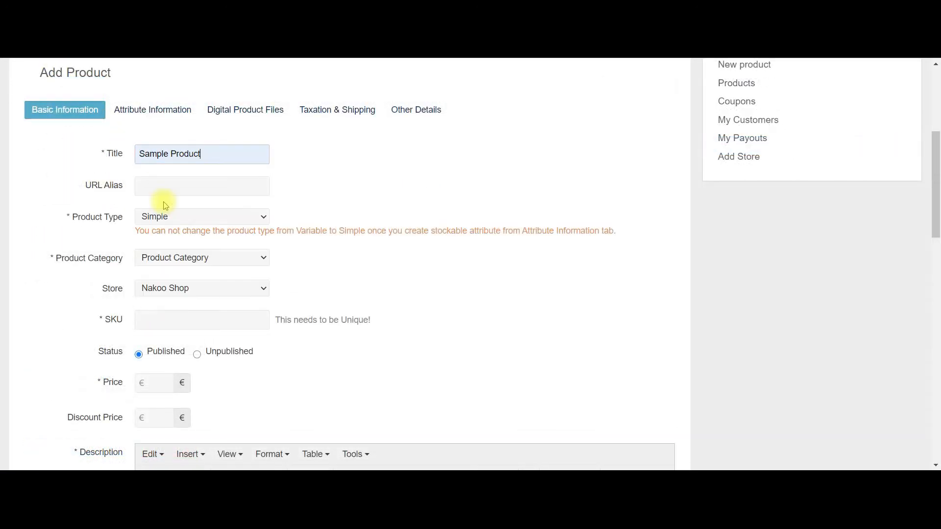
pyautogui.click(171, 220)
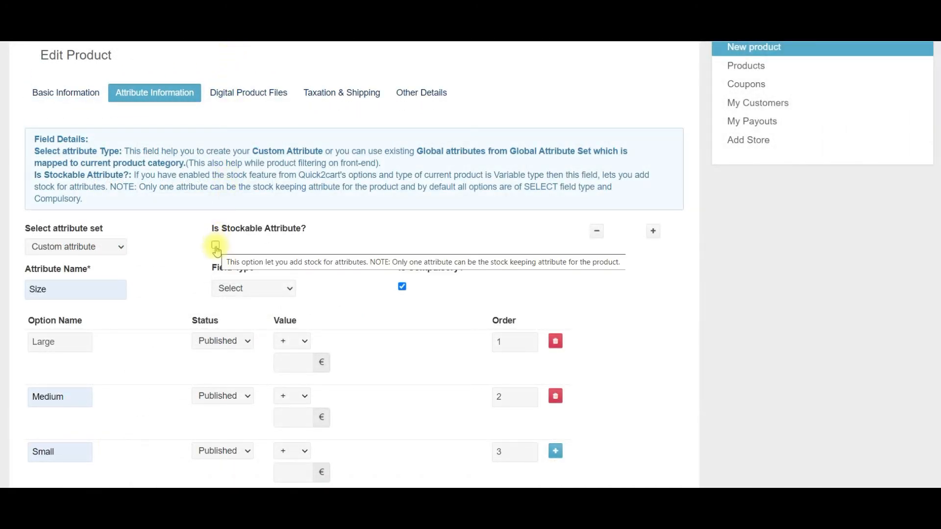
# Make Size stockable and set Large, Medium and Small stock to 3, 20 and 5.
pyautogui.click(216, 246)
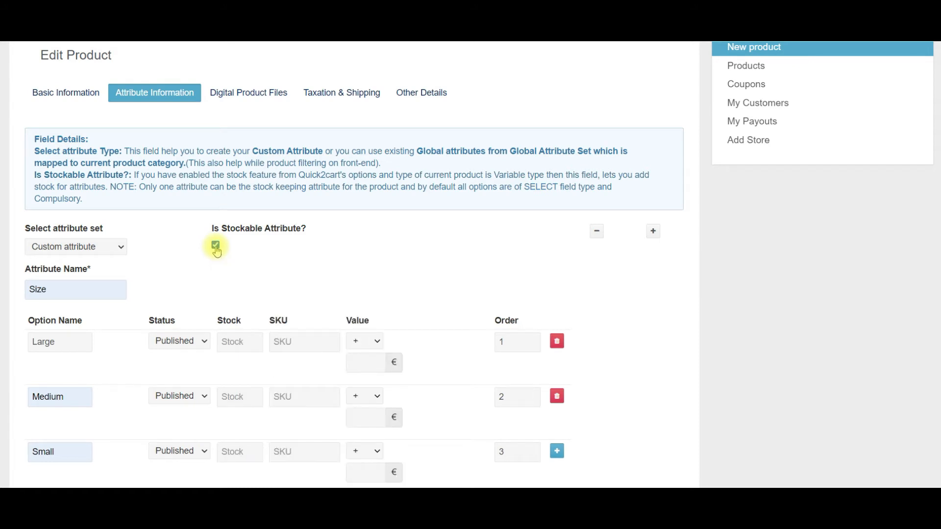
pyautogui.click(239, 342)
pyautogui.write('3')
pyautogui.click(235, 397)
pyautogui.write('20')
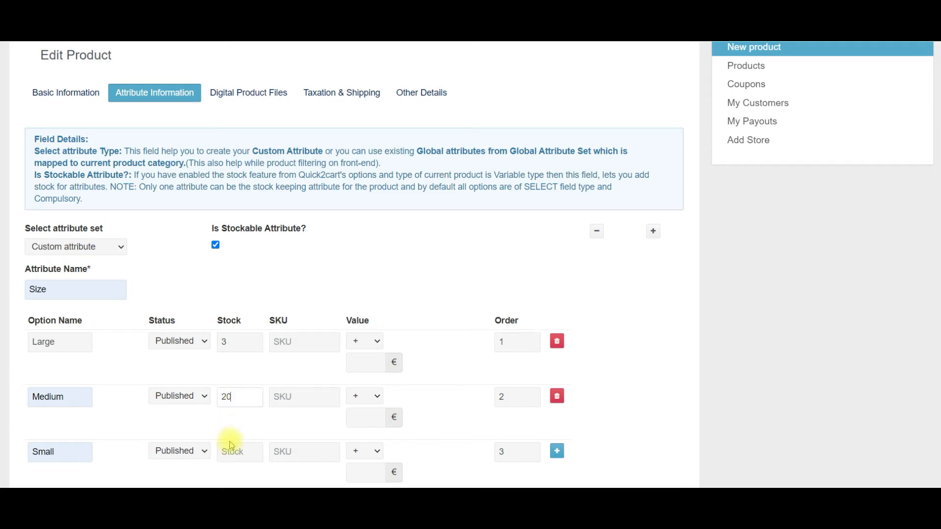
pyautogui.click(234, 452)
pyautogui.write('5')
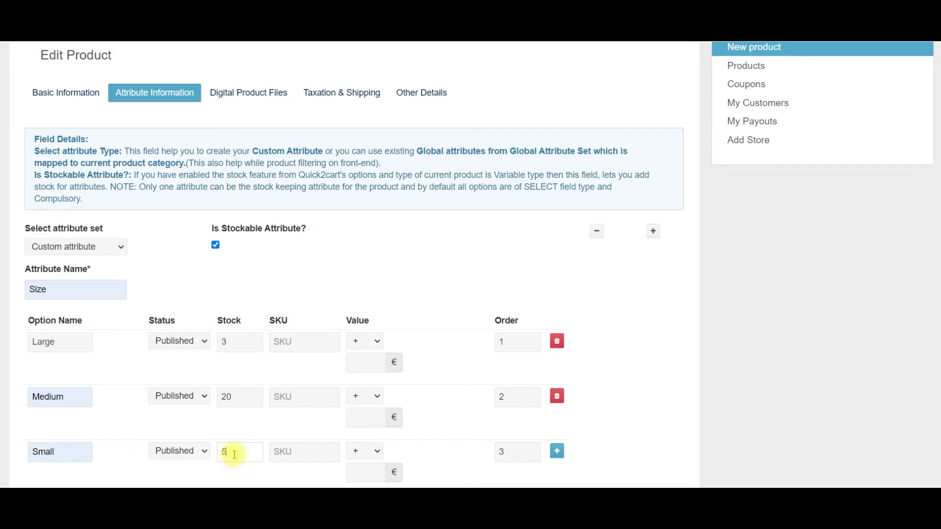
# Give the Large, Medium and Small options SKUs lg, me and sm.
pyautogui.click(298, 339)
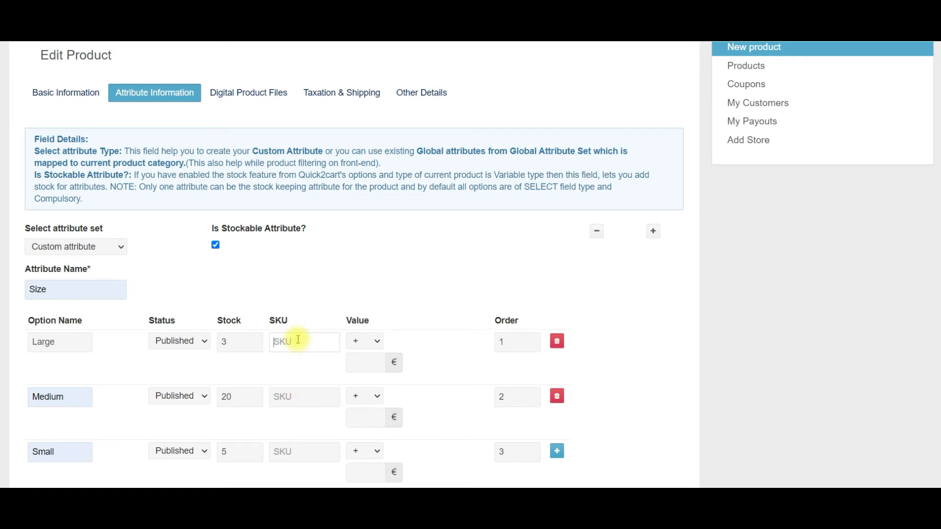
pyautogui.write('lg')
pyautogui.click(288, 397)
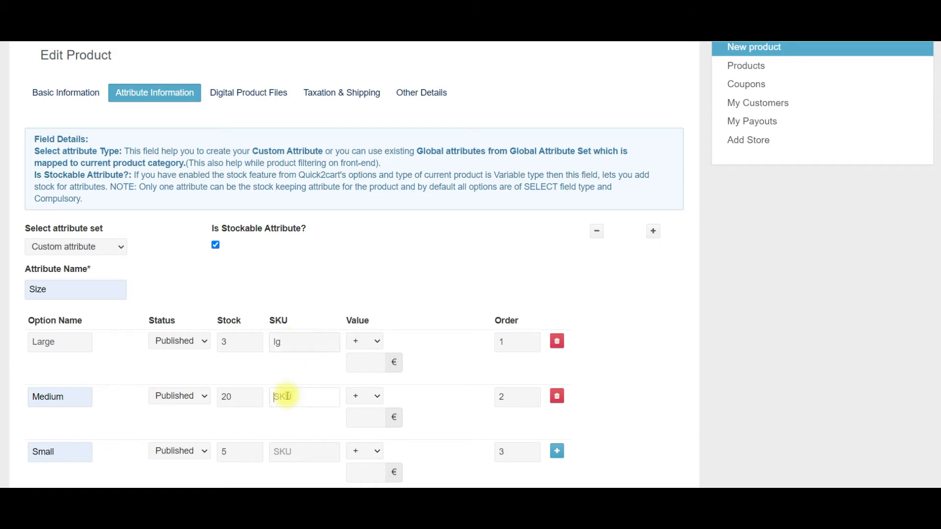
pyautogui.write('me')
pyautogui.click(300, 450)
pyautogui.write('sm')
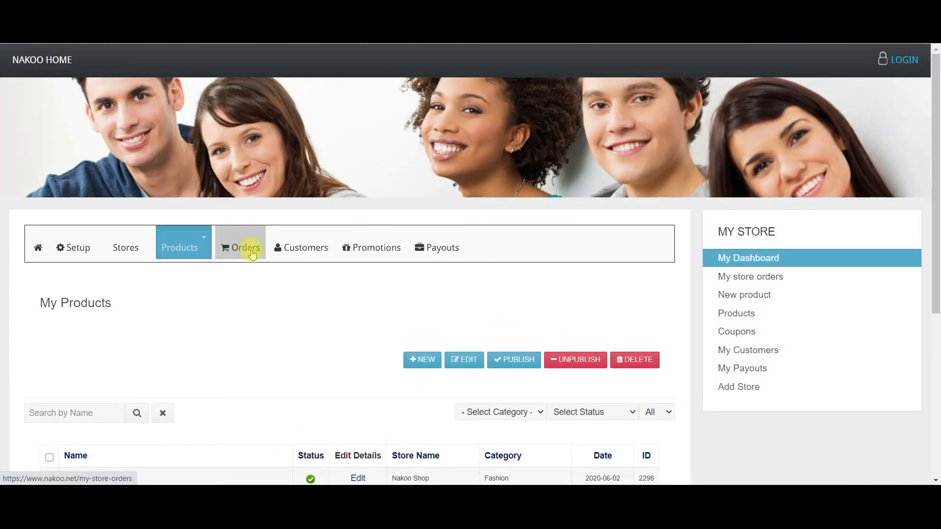
# Review the most recent order's details, then go back to the store's orders list.
pyautogui.click(252, 254)
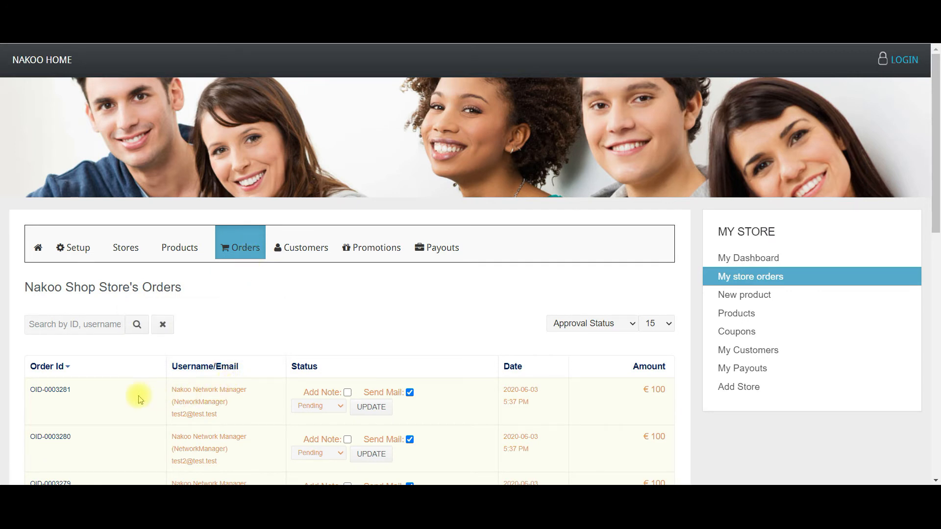
pyautogui.click(48, 393)
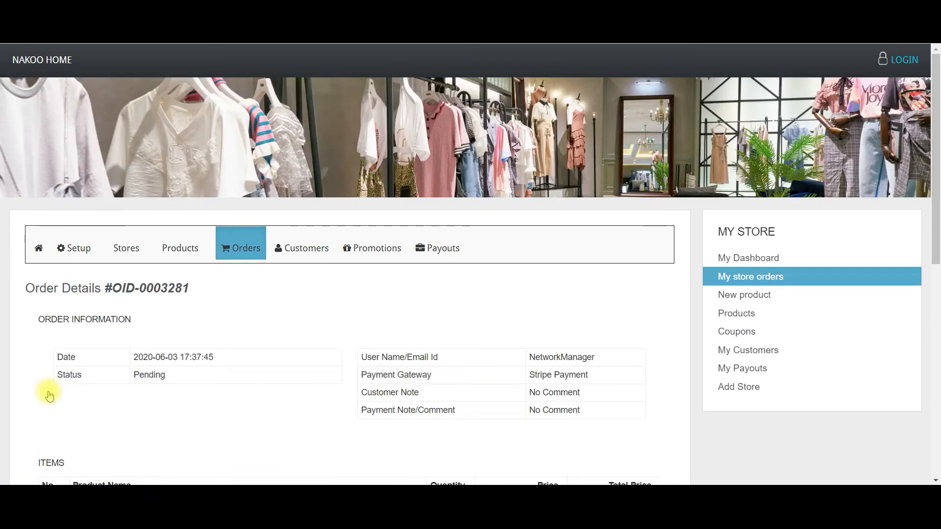
pyautogui.scroll(-4, 241, 389)
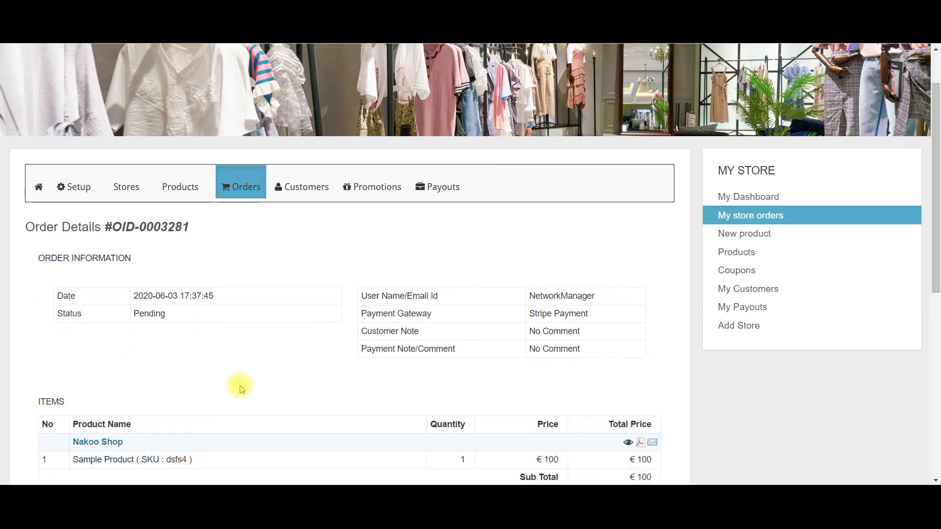
pyautogui.scroll(-1, 241, 389)
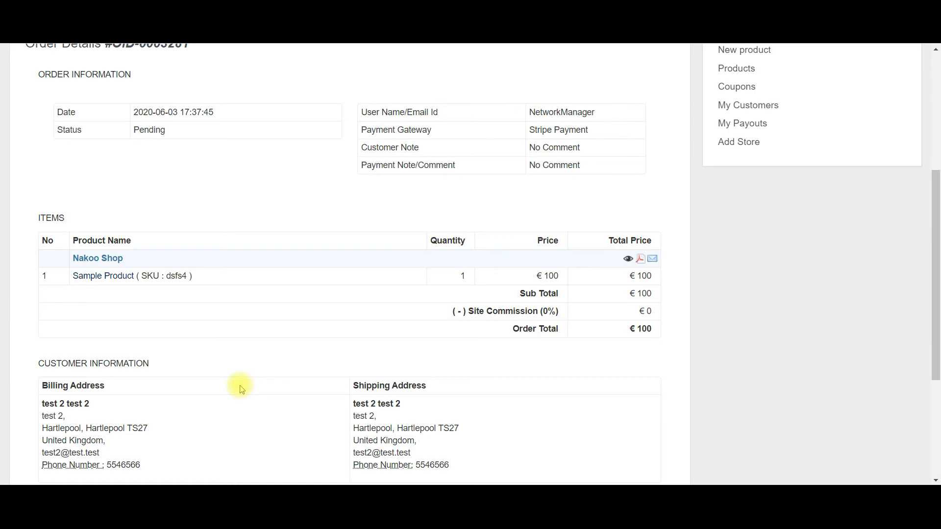
pyautogui.scroll(1, 241, 388)
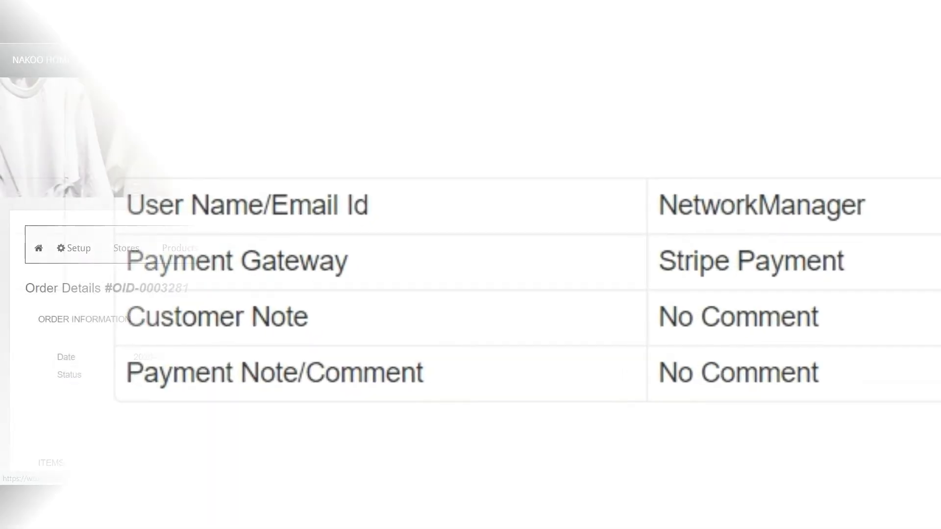
pyautogui.click(247, 251)
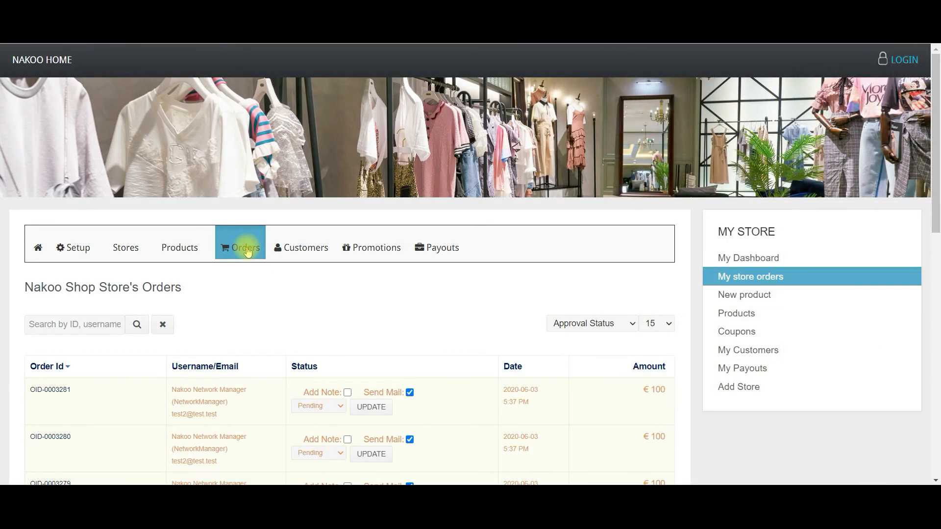
# Set the top order's status to Shipped and save it with UPDATE.
pyautogui.click(340, 406)
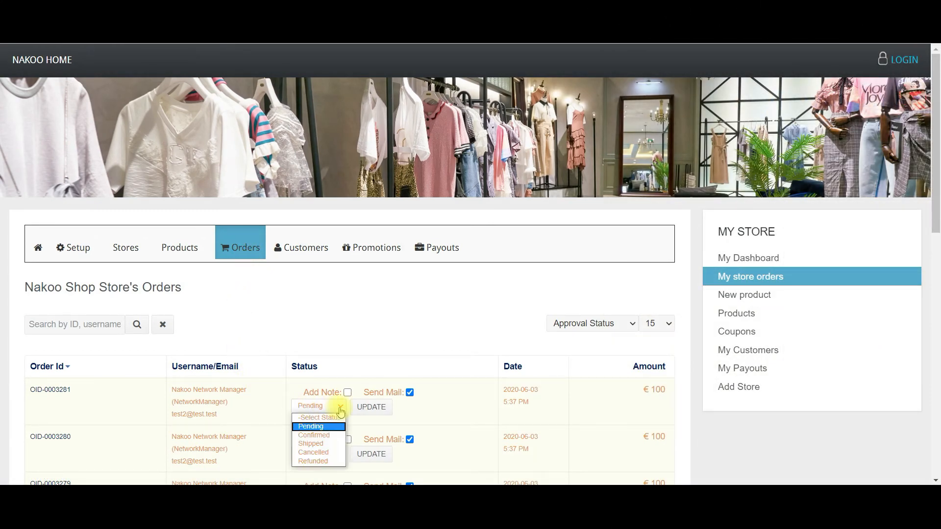
pyautogui.click(321, 444)
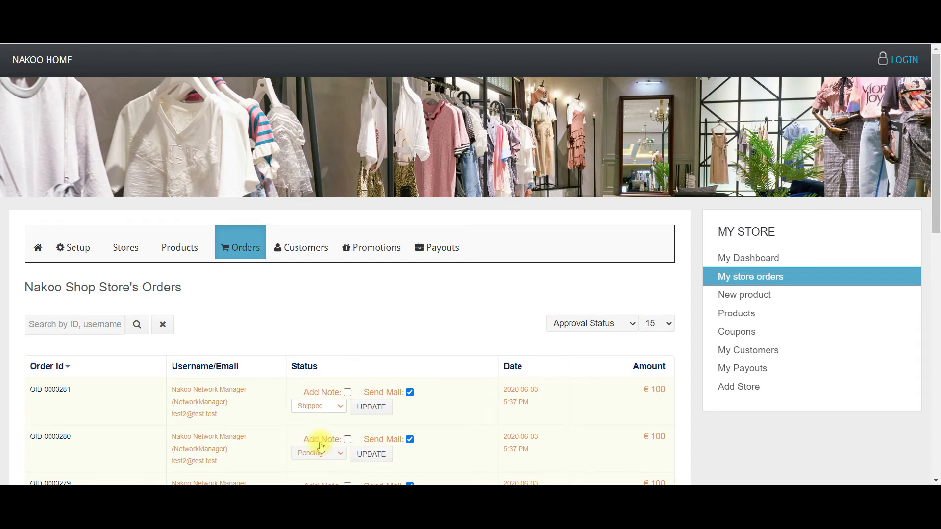
pyautogui.click(371, 408)
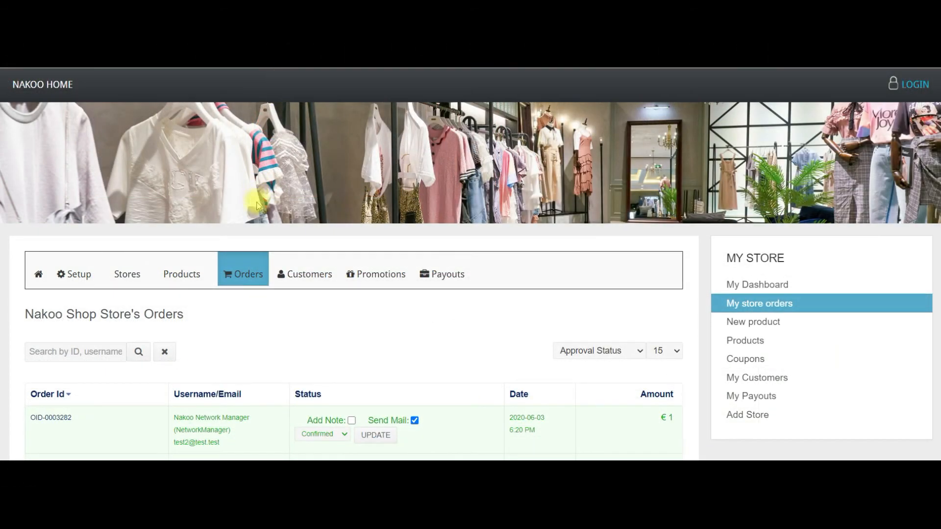
# Go via Customers to the Promotions tab and start a new promotion with + NEW.
pyautogui.click(309, 274)
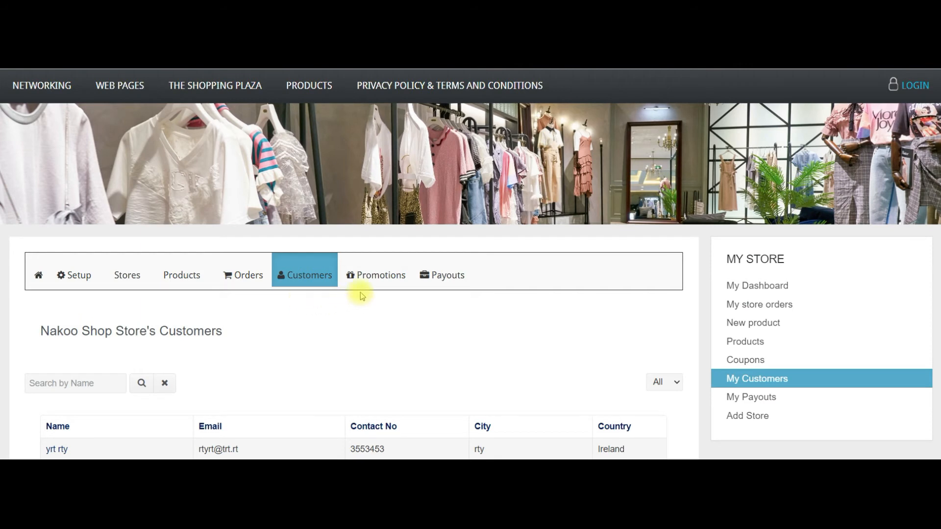
pyautogui.click(384, 278)
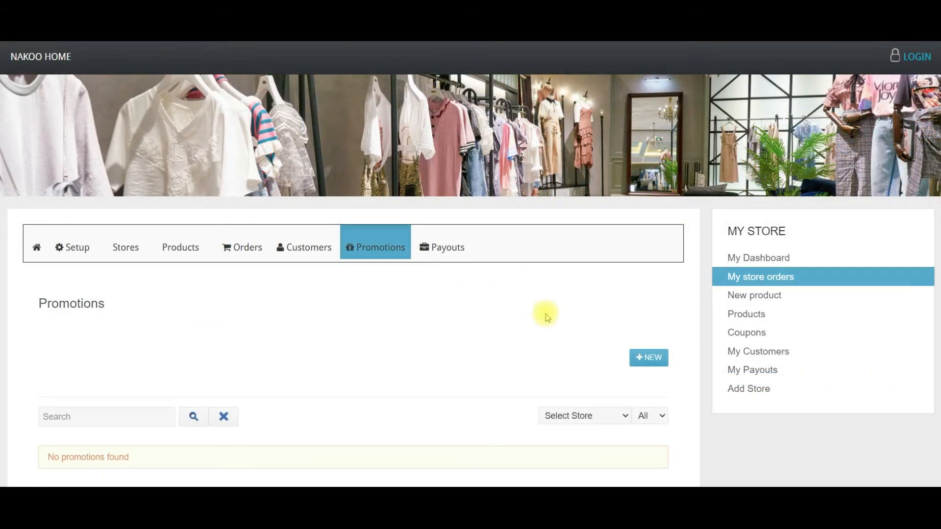
pyautogui.click(657, 362)
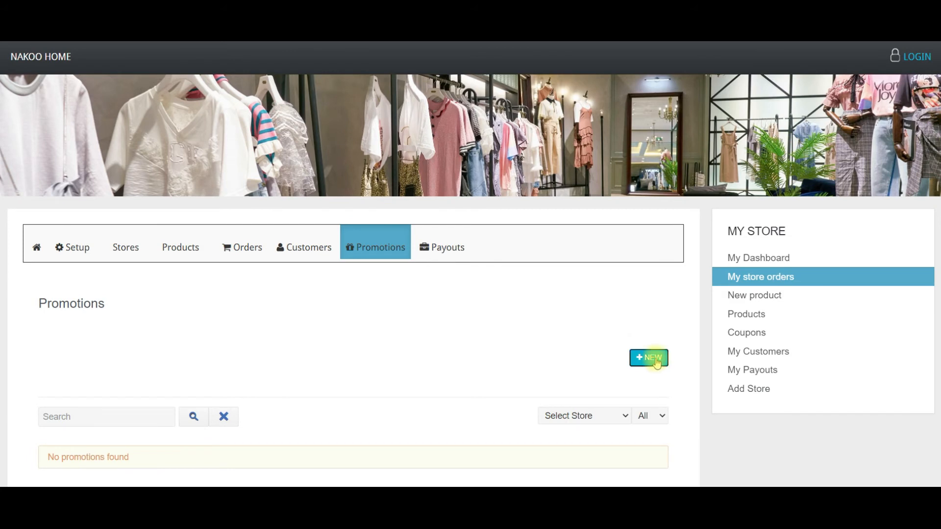
pyautogui.scroll(-2, 522, 344)
pyautogui.scroll(-3, 522, 344)
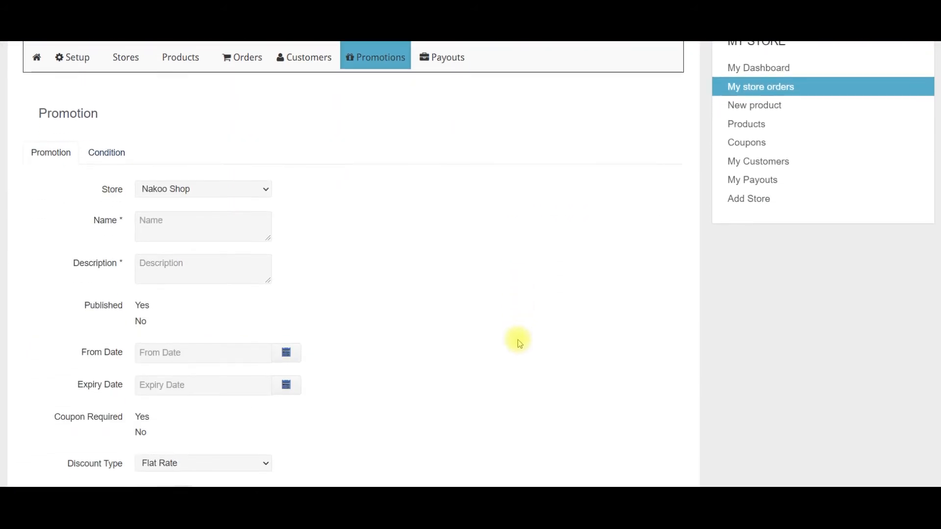
# Name the promotion Special Offer, paste its €20-off description and mark it Published.
pyautogui.click(183, 167)
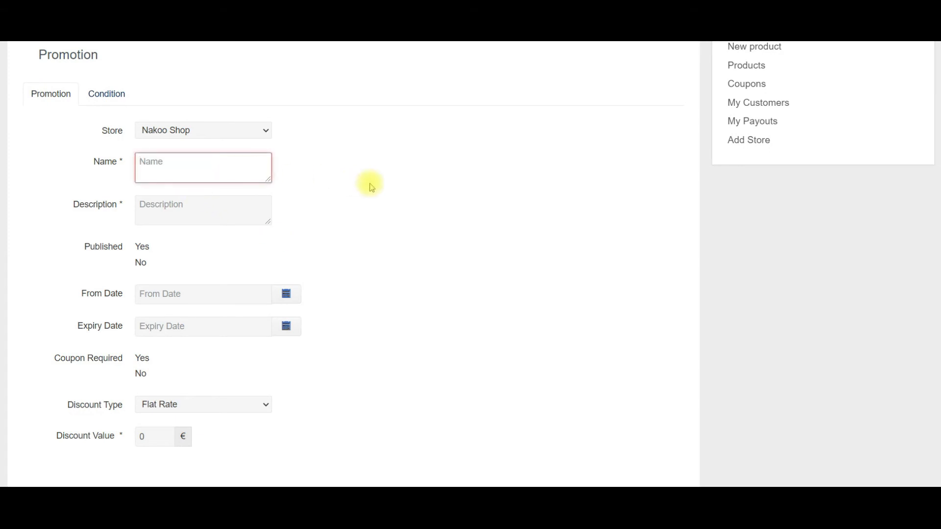
pyautogui.write('Special Offer')
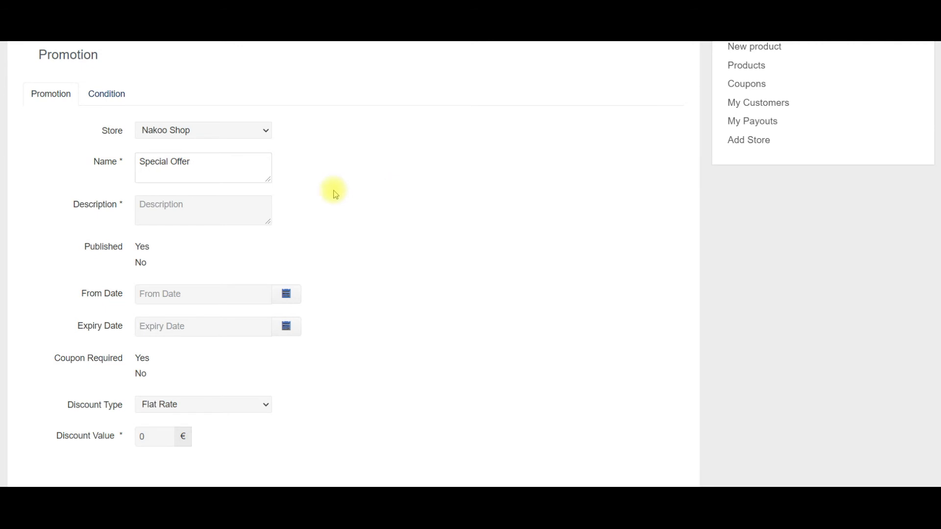
pyautogui.click(192, 204)
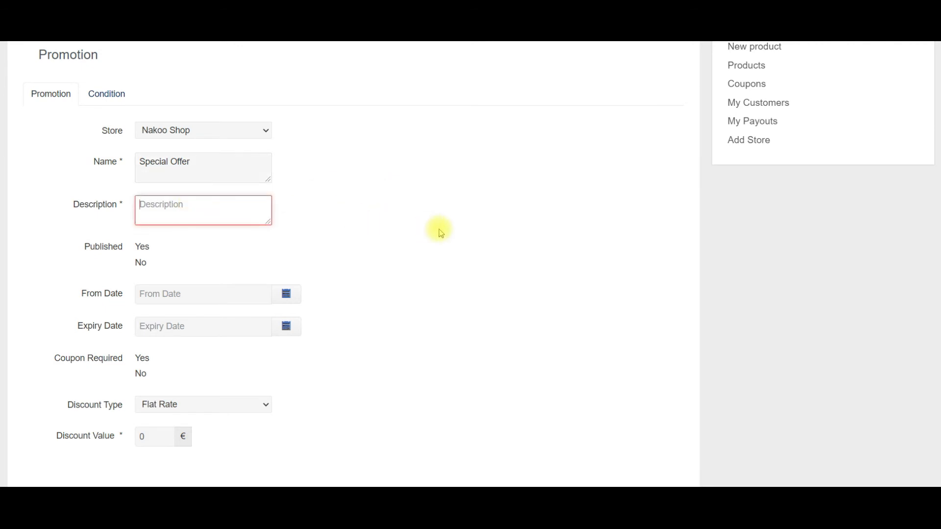
pyautogui.write('Special offer - €20 off Sample Product until the end of August')
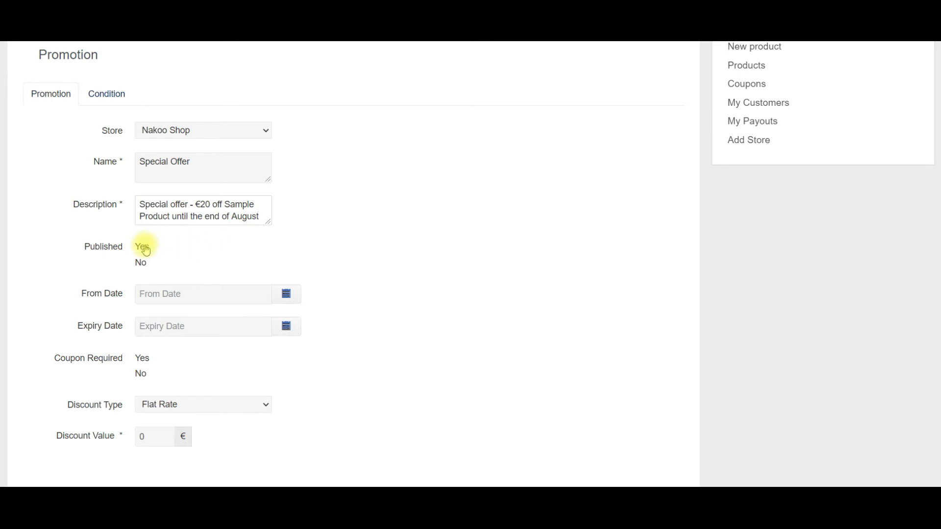
pyautogui.click(147, 250)
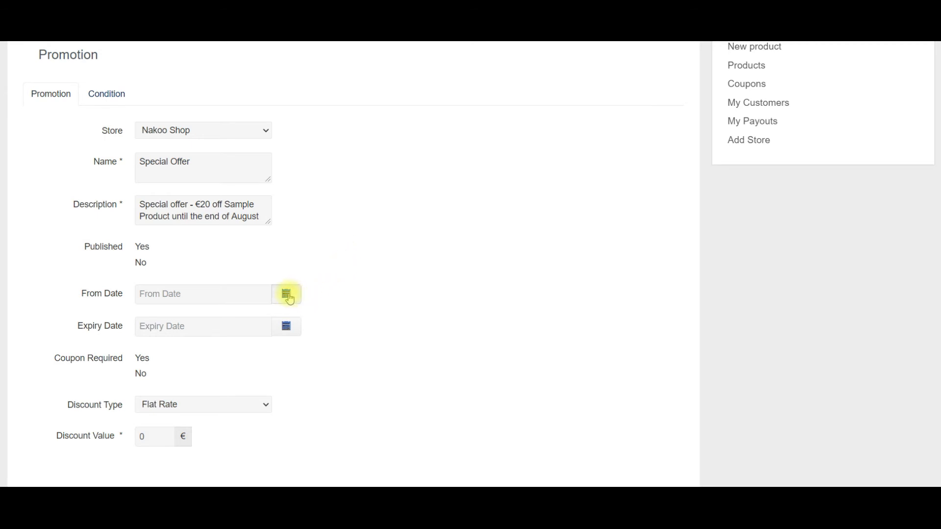
# Run the promotion from 3 June 2020 to 28 August 2020.
pyautogui.click(289, 295)
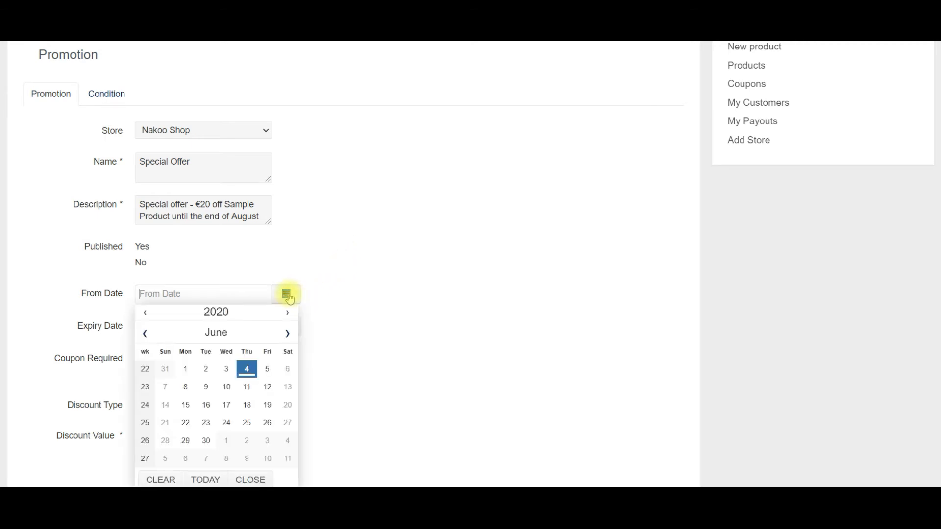
pyautogui.click(227, 375)
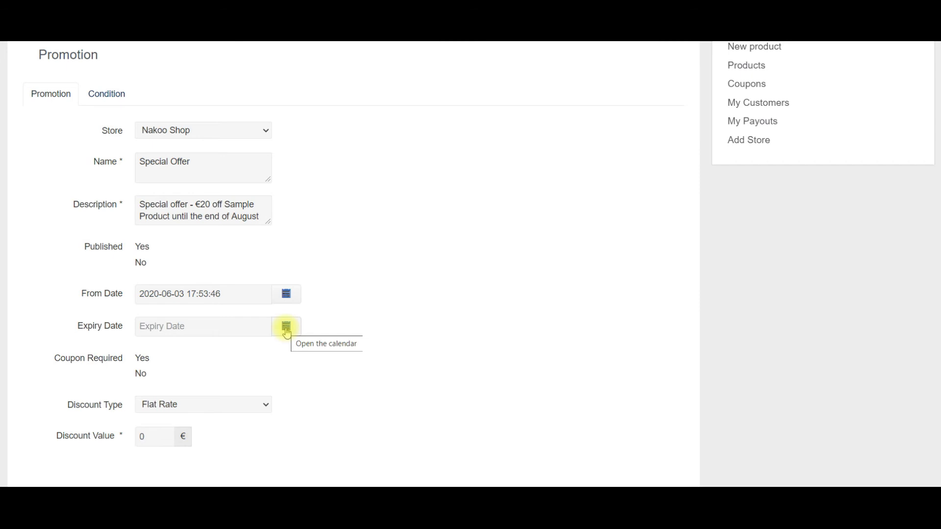
pyautogui.click(287, 328)
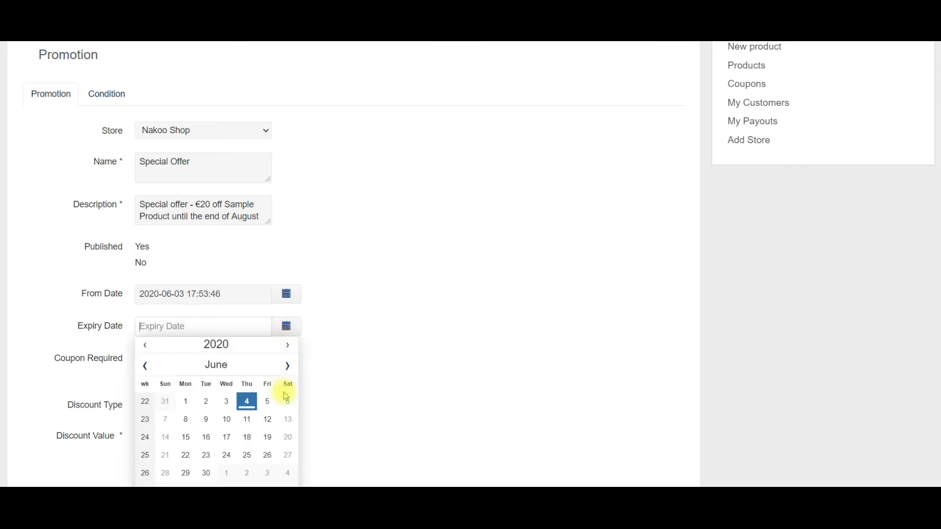
pyautogui.click(287, 366)
pyautogui.click(287, 366)
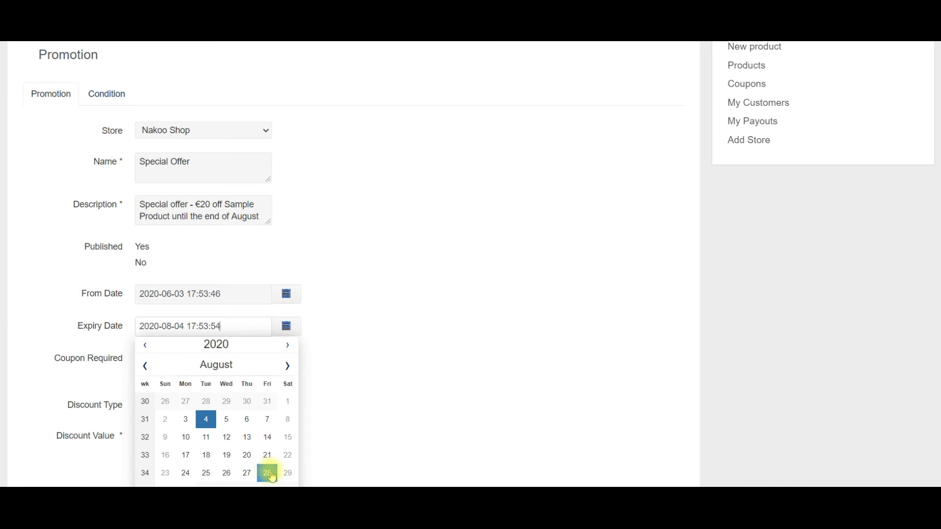
pyautogui.click(268, 473)
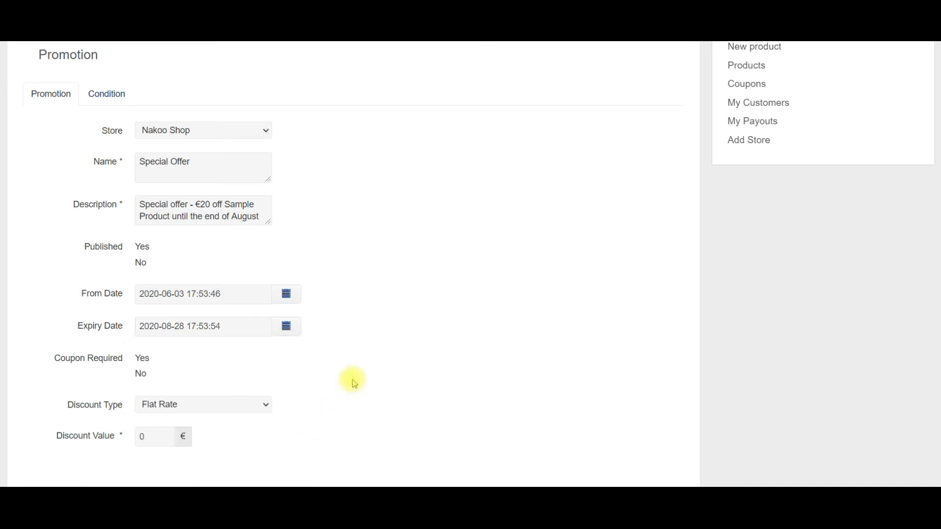
pyautogui.scroll(-1, 355, 384)
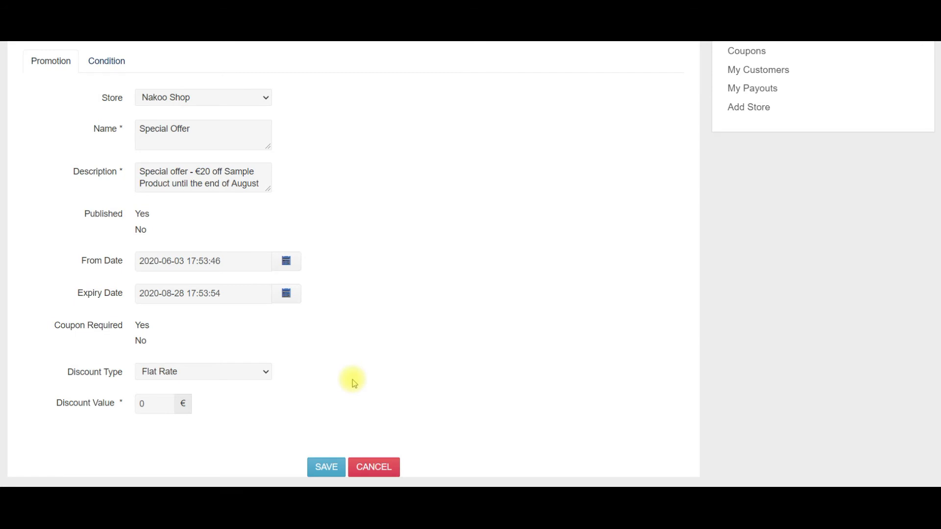
# Require a coupon and give the promotion a Flat Rate discount of 20.
pyautogui.click(143, 327)
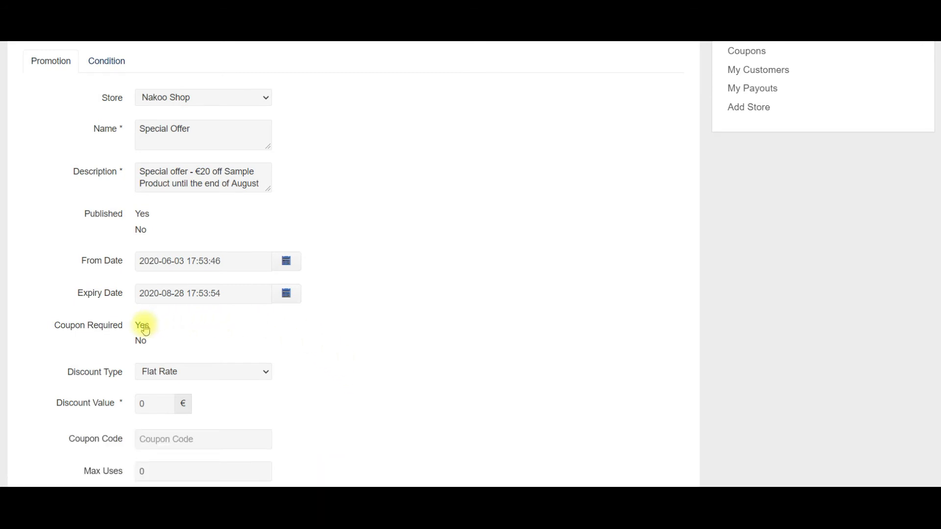
pyautogui.scroll(-3, 144, 328)
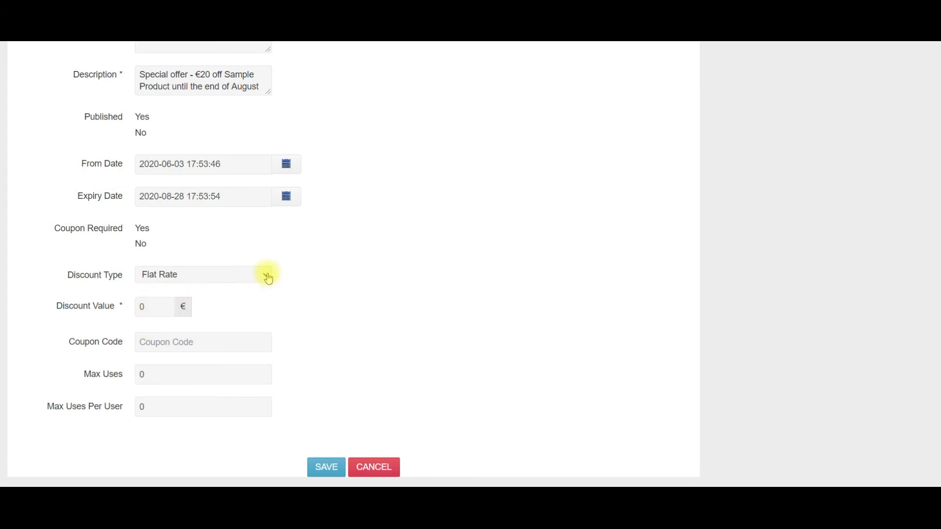
pyautogui.click(268, 279)
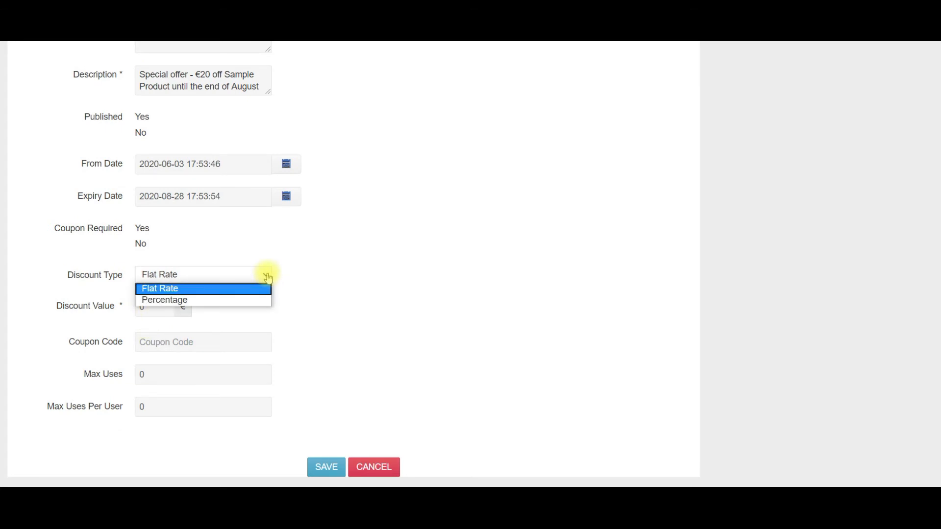
pyautogui.click(210, 294)
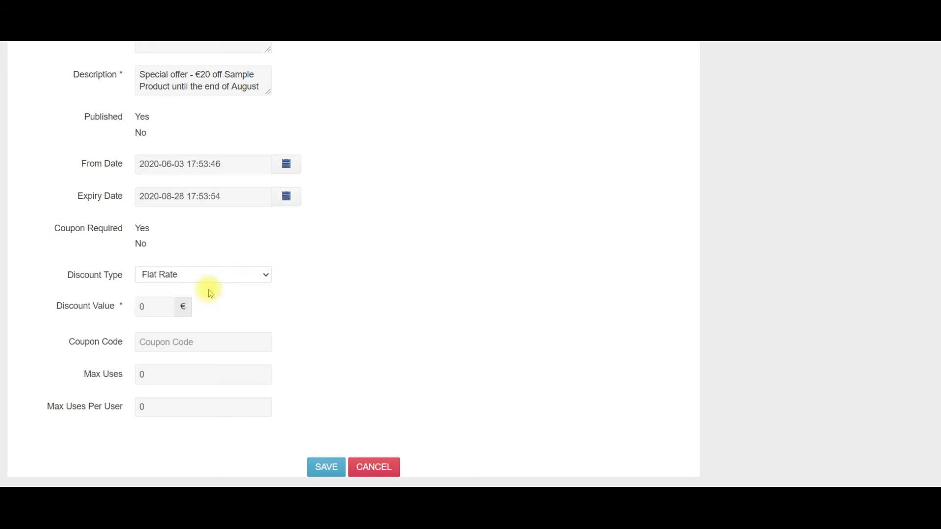
pyautogui.doubleClick(139, 306)
pyautogui.write('20')
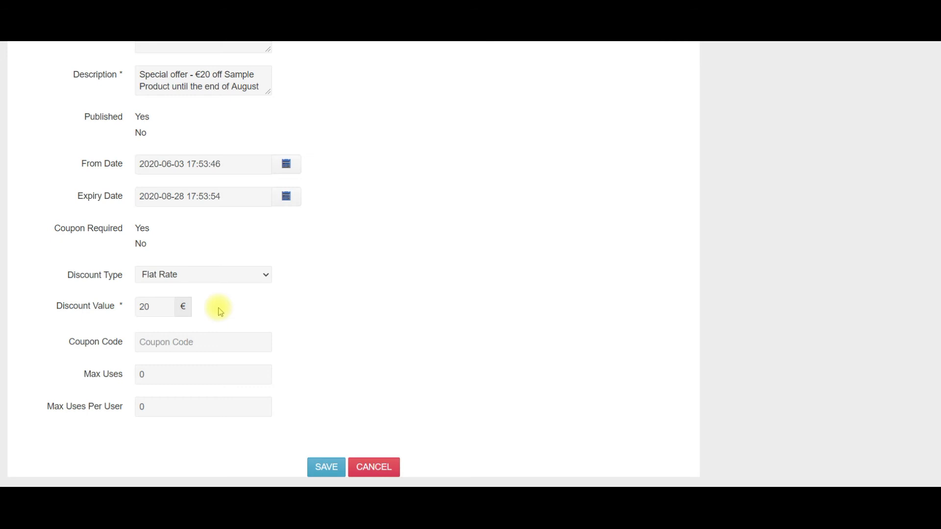
# Set coupon code ABC123, maximum 8 uses and 1 use per user.
pyautogui.click(192, 344)
pyautogui.write('ABC123')
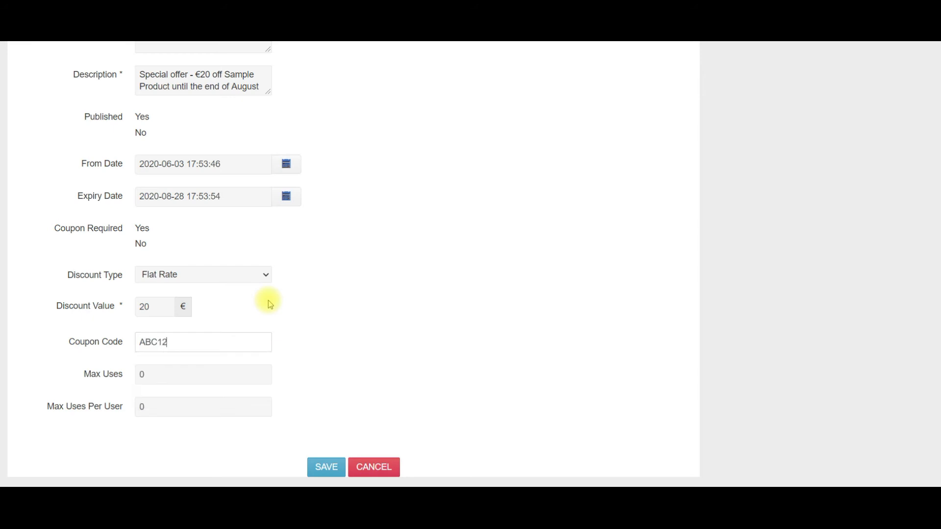
pyautogui.click(203, 375)
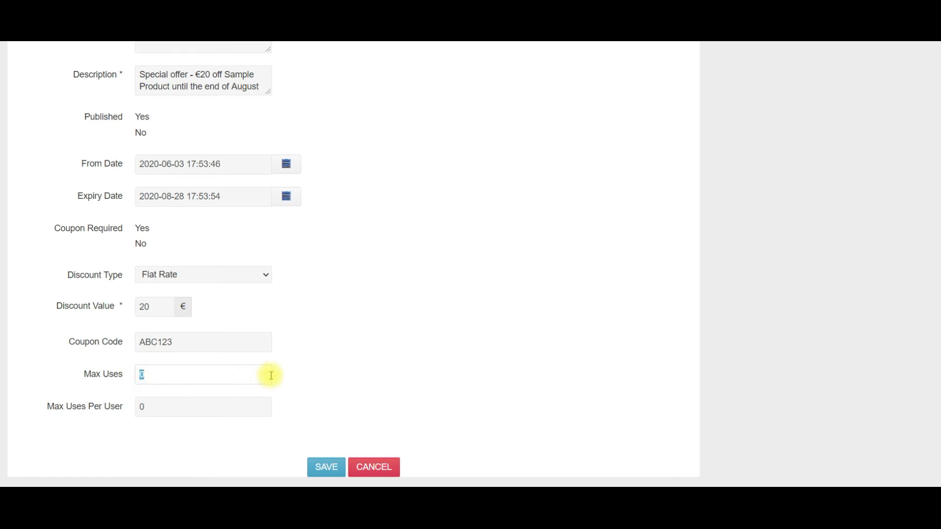
pyautogui.moveTo(169, 408); pyautogui.dragTo(138, 408)
pyautogui.write('1')
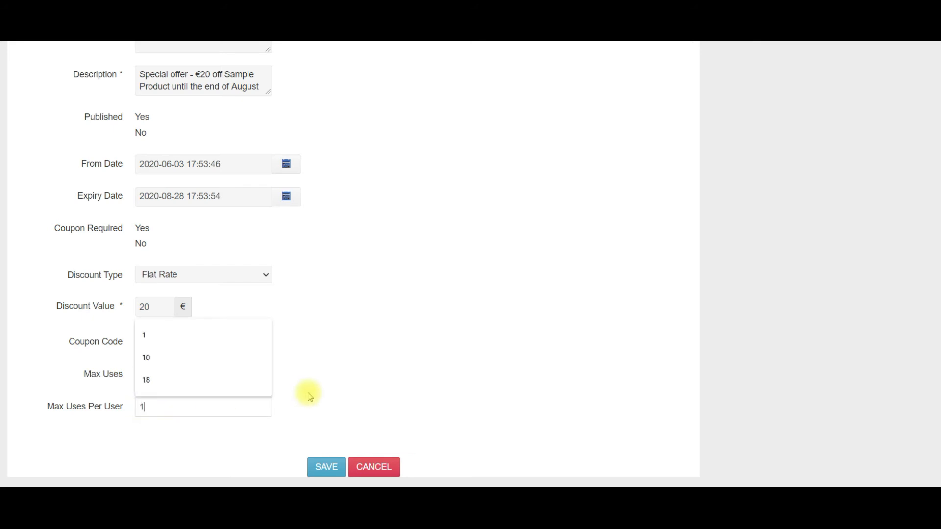
pyautogui.click(348, 390)
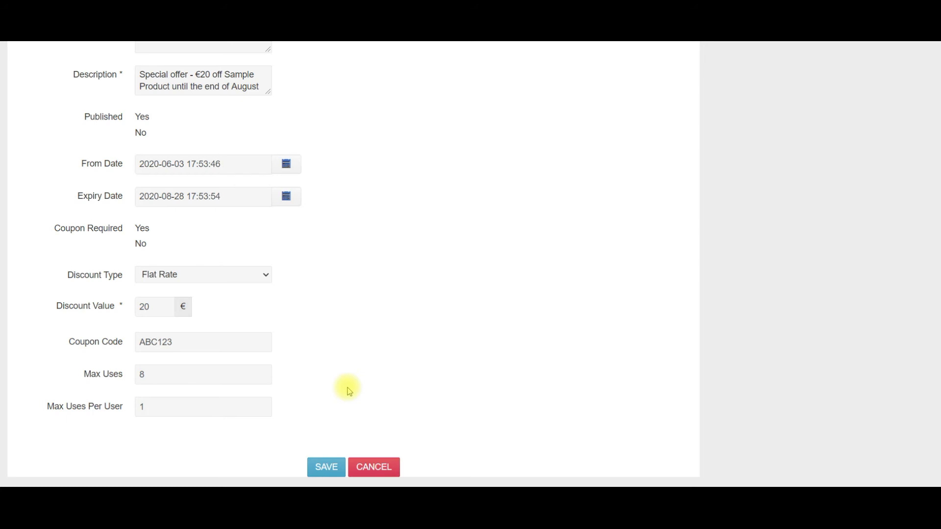
pyautogui.scroll(8, 349, 390)
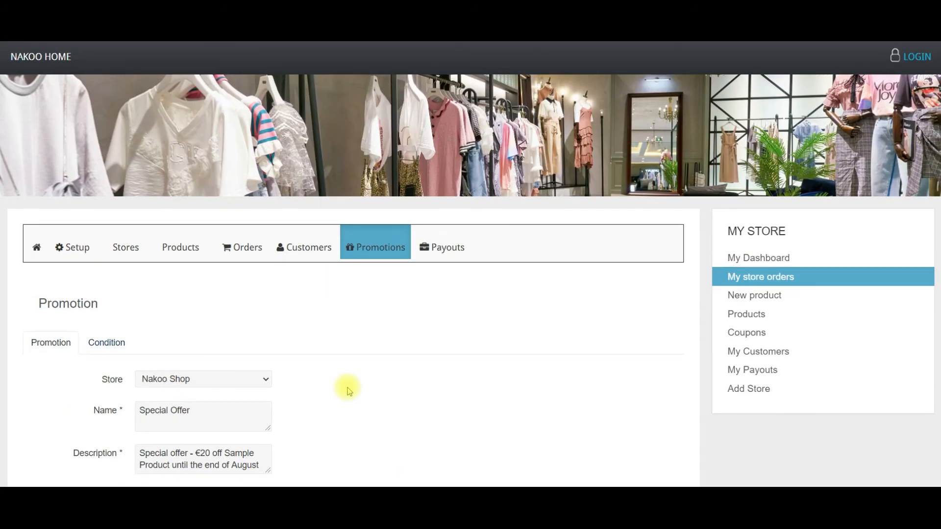
# On the Condition tab, add a rule matching a specific Product and open the product picker.
pyautogui.click(106, 347)
pyautogui.scroll(-1, 106, 347)
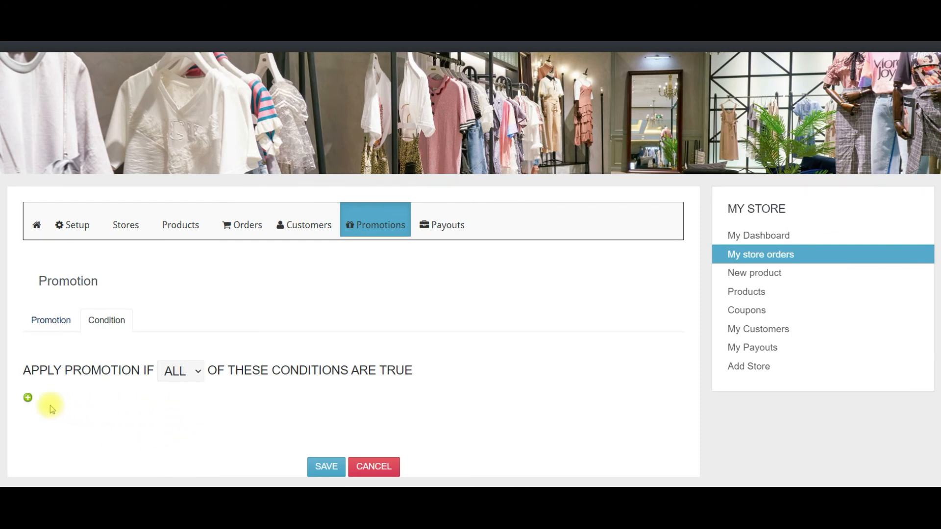
pyautogui.click(28, 399)
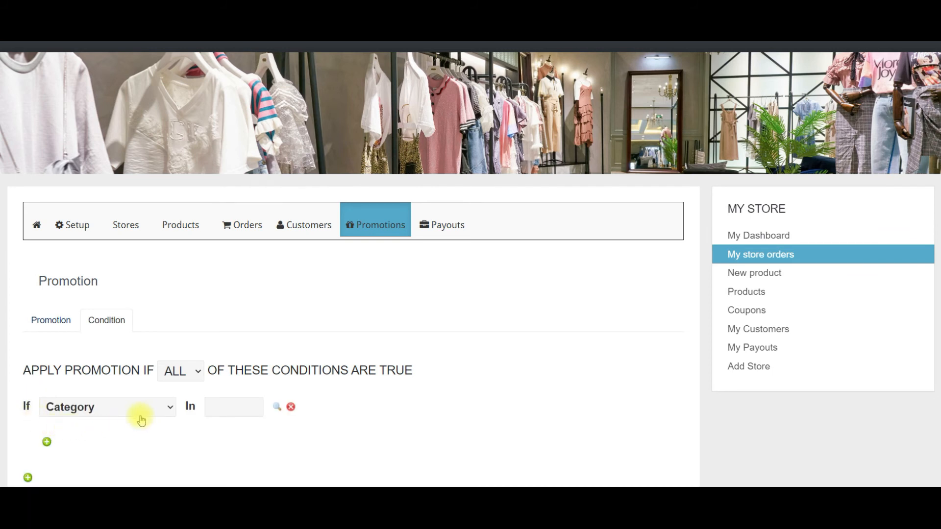
pyautogui.click(171, 408)
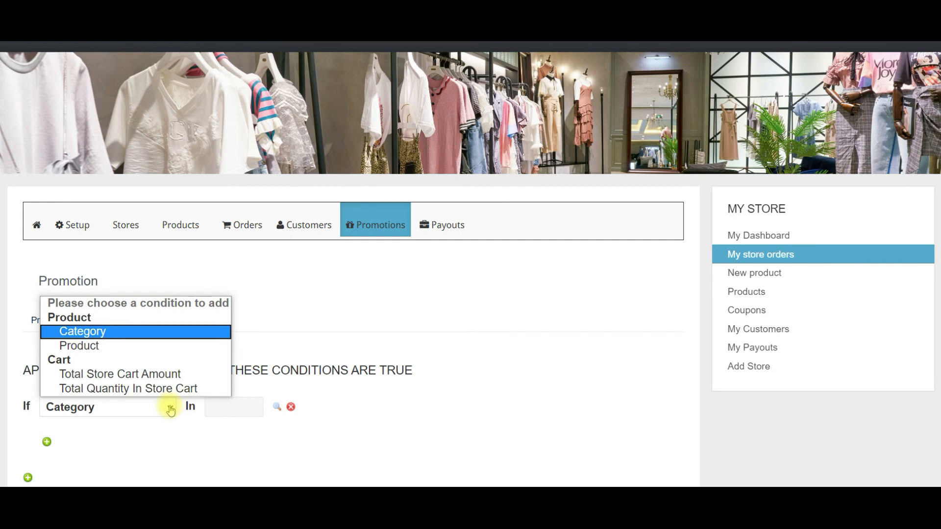
pyautogui.click(95, 347)
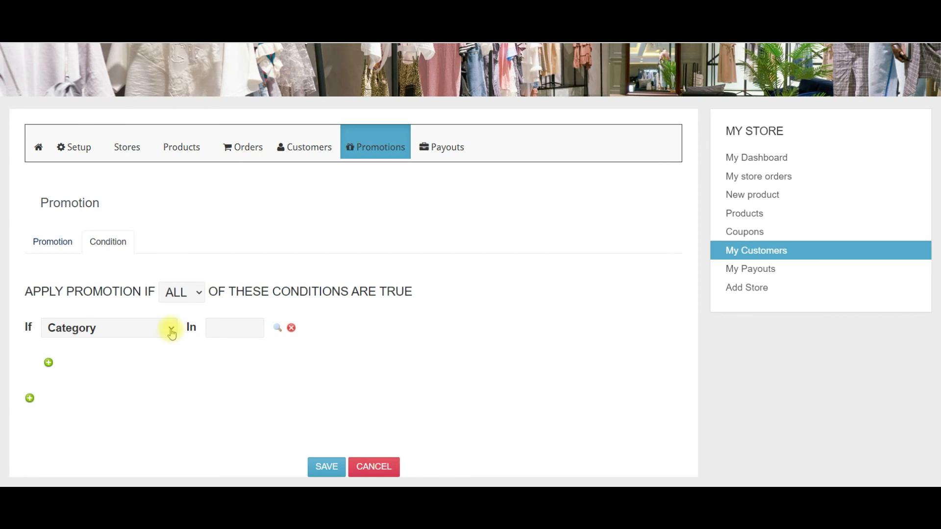
pyautogui.click(171, 332)
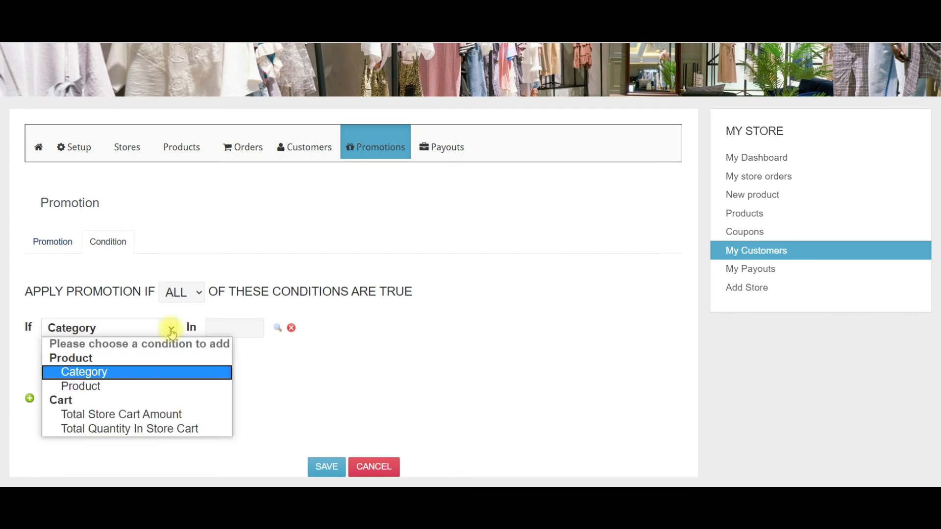
pyautogui.click(88, 387)
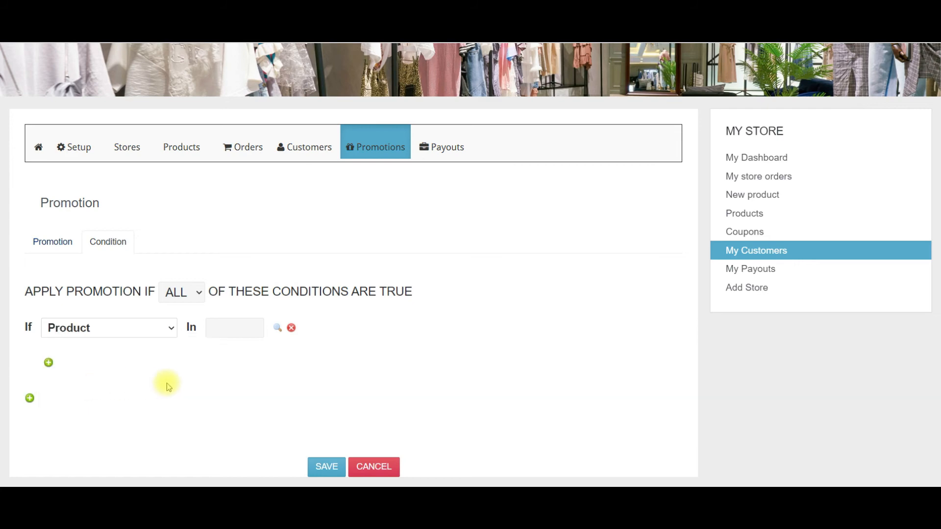
pyautogui.click(278, 330)
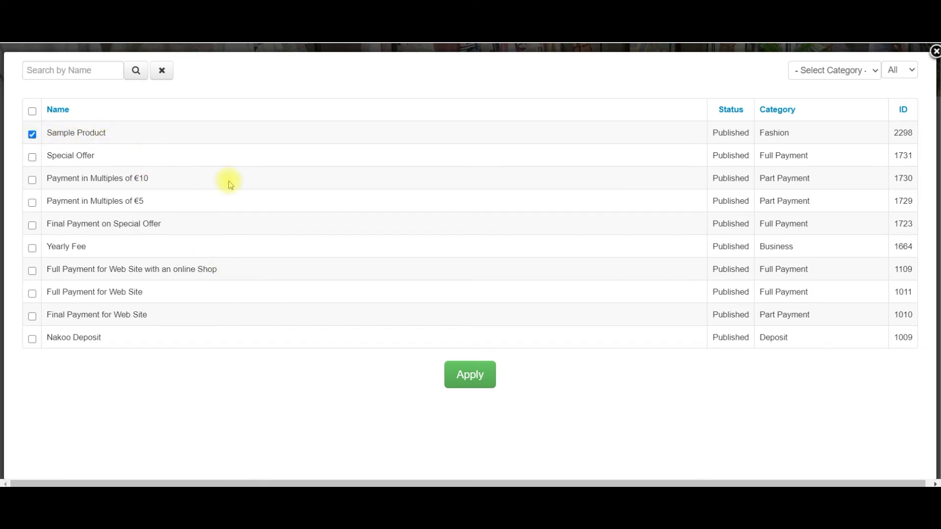
# Apply Sample Product to the condition, view the Special Offer details, and add Sample Product to the cart.
pyautogui.click(473, 377)
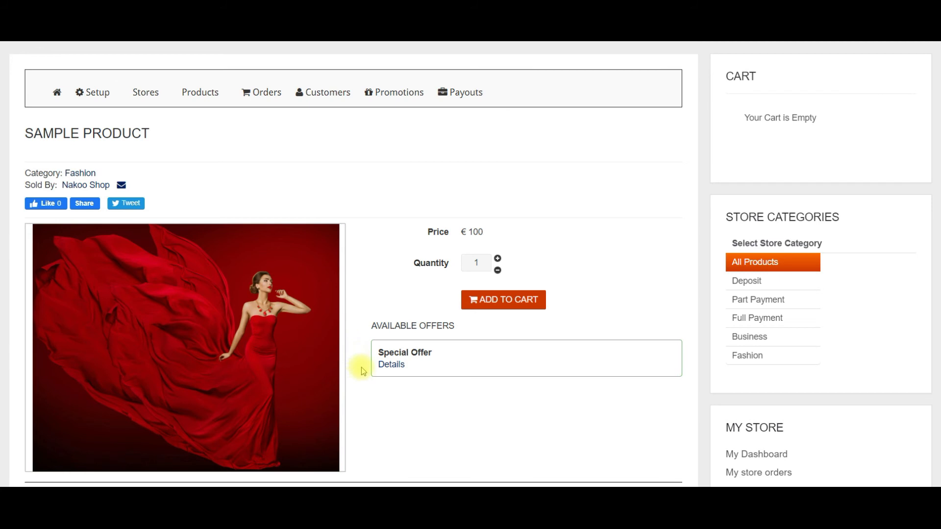
pyautogui.click(392, 365)
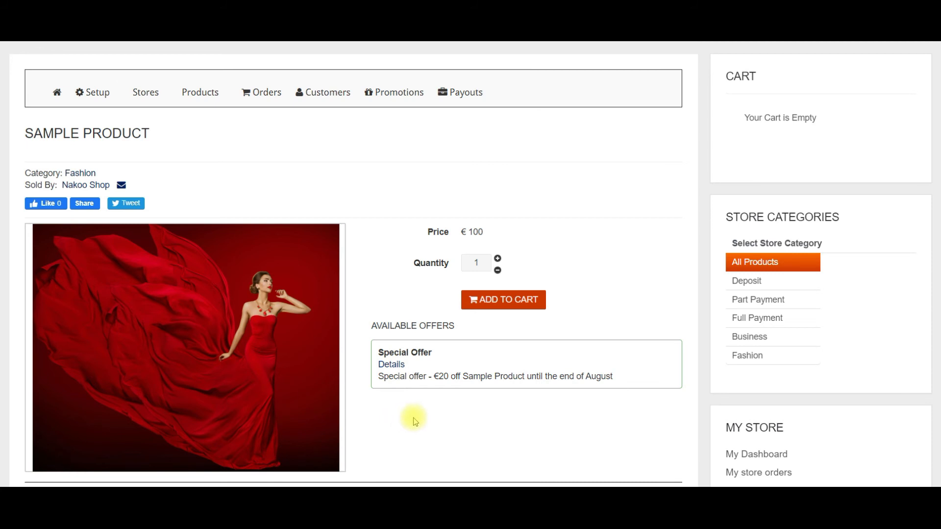
pyautogui.click(510, 303)
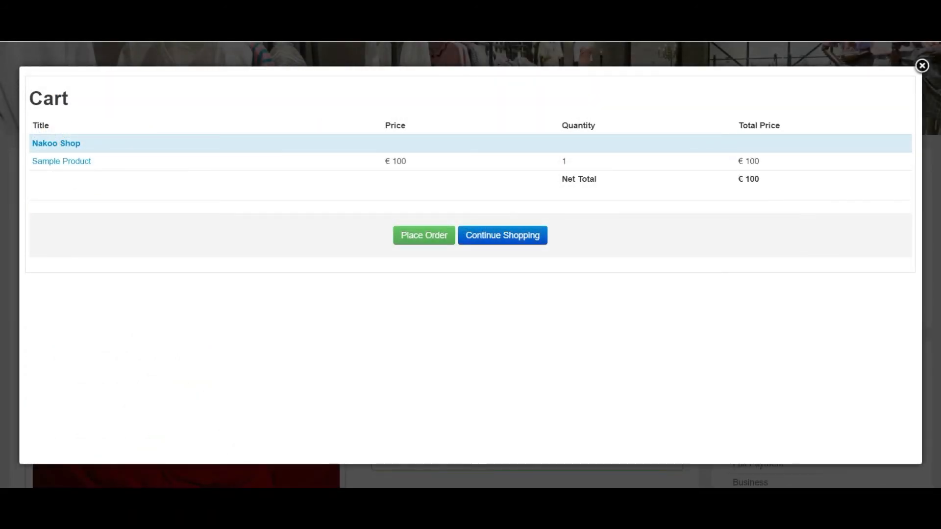
# Check out the cart and apply coupon ABC123, dropping the total to €80.
pyautogui.click(425, 237)
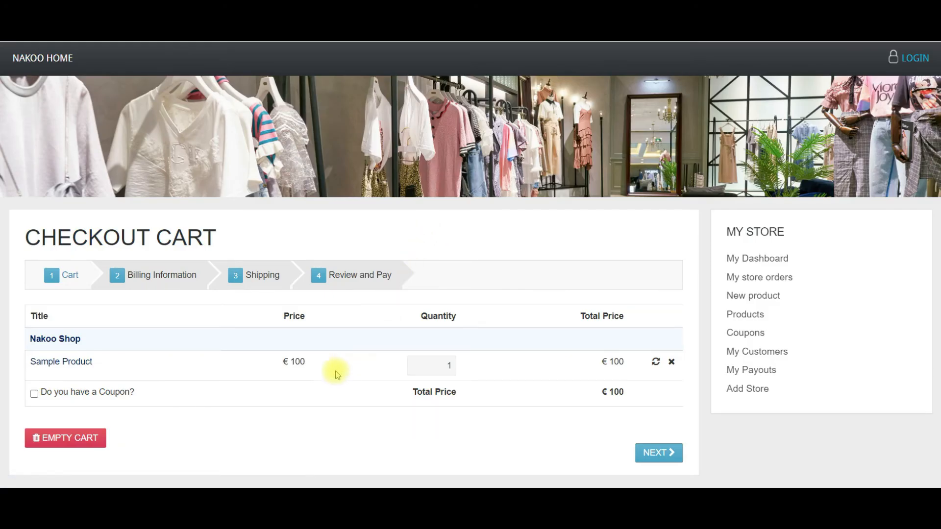
pyautogui.click(34, 395)
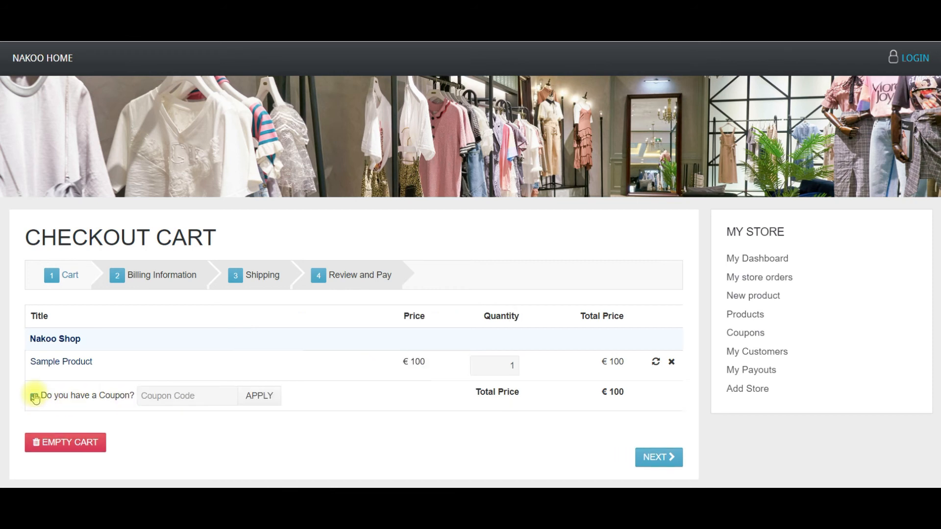
pyautogui.click(160, 394)
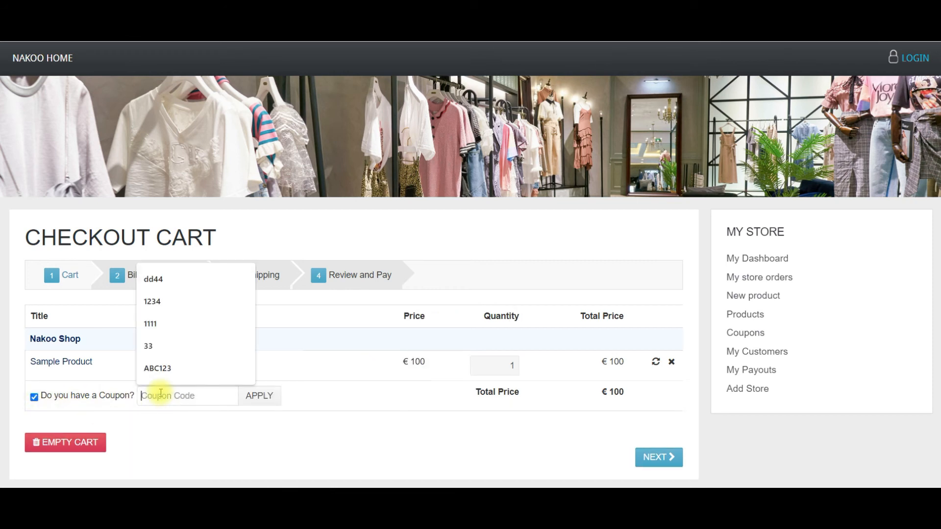
pyautogui.click(161, 370)
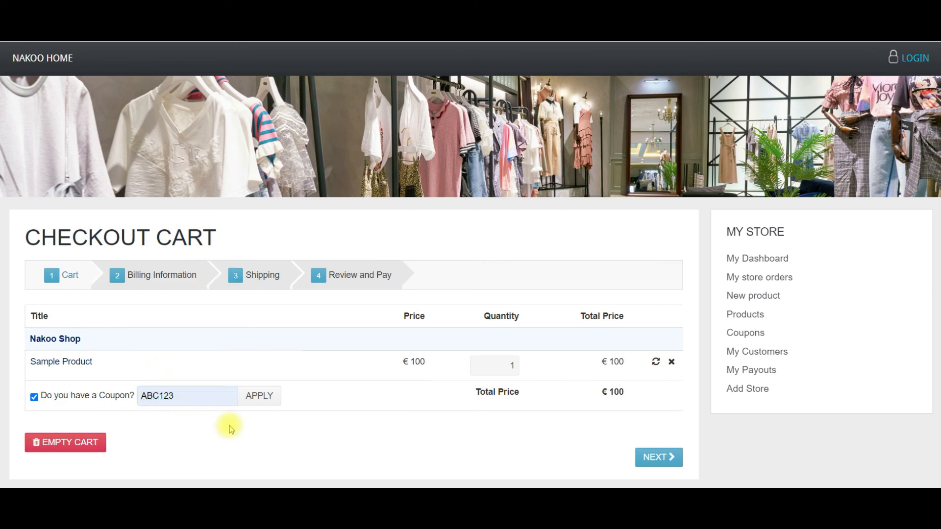
pyautogui.click(263, 398)
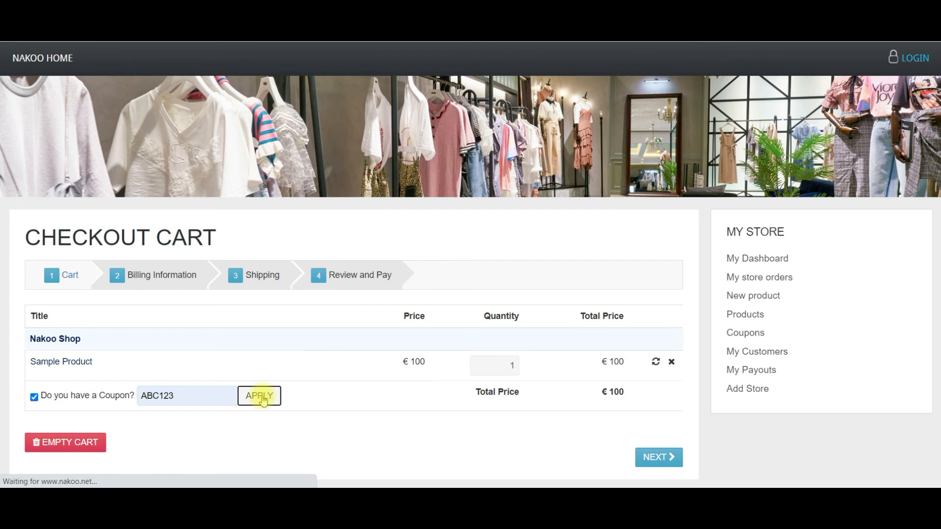
pyautogui.scroll(-1, 311, 400)
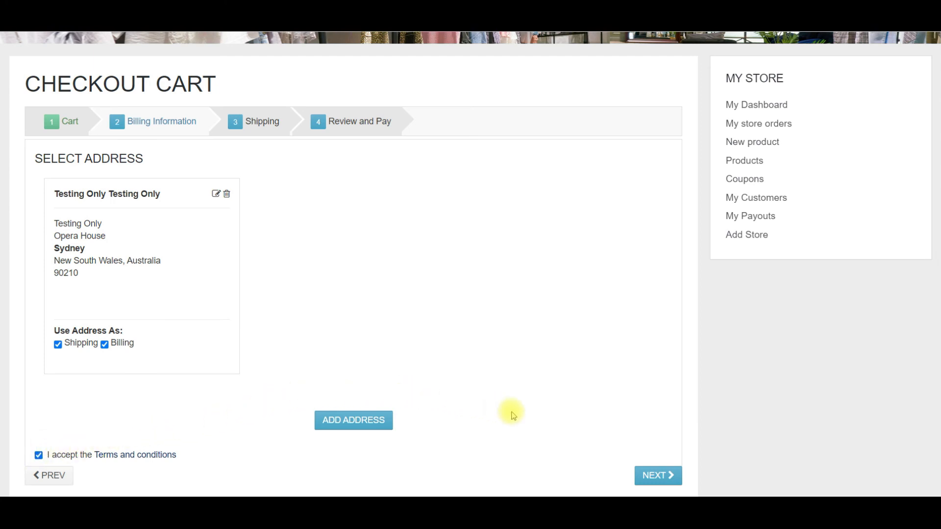
# Advance the checkout past billing and shipping to the review and pay step.
pyautogui.click(658, 475)
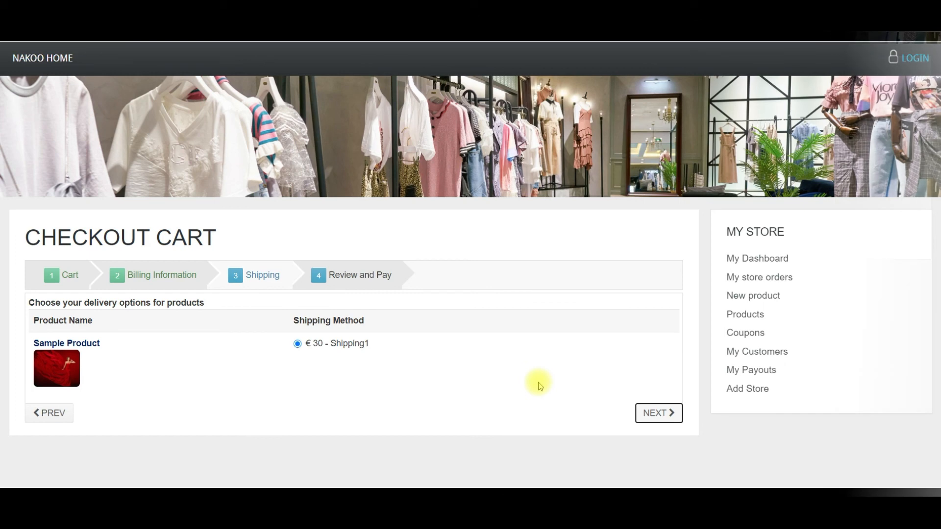
pyautogui.click(660, 414)
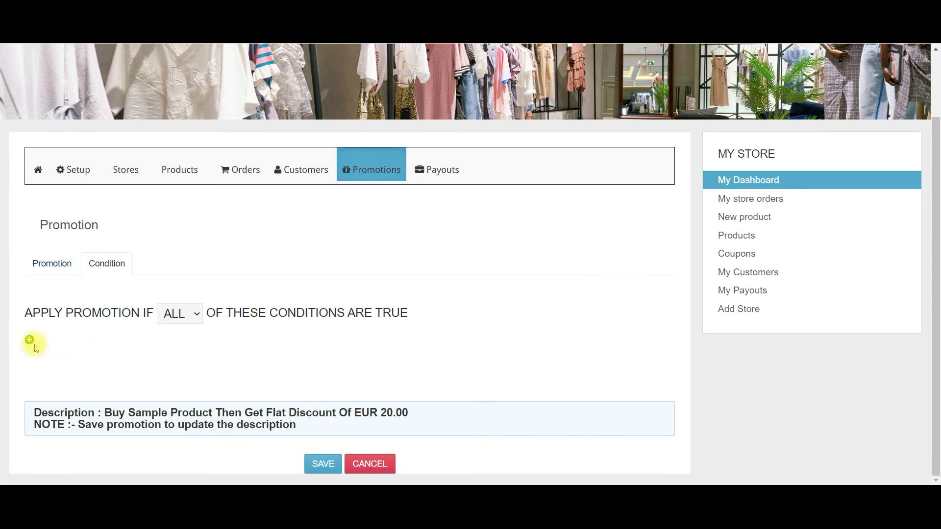
pyautogui.click(30, 341)
pyautogui.scroll(-1, 28, 343)
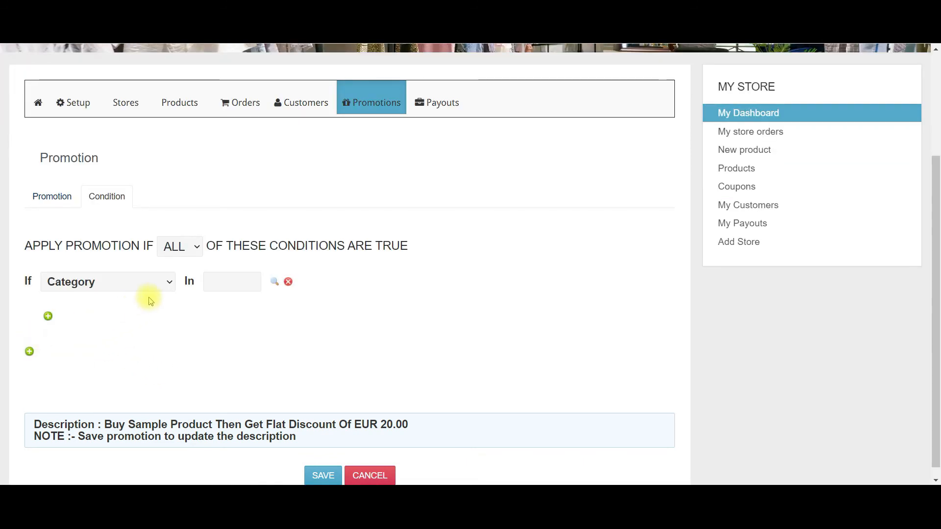
pyautogui.click(169, 286)
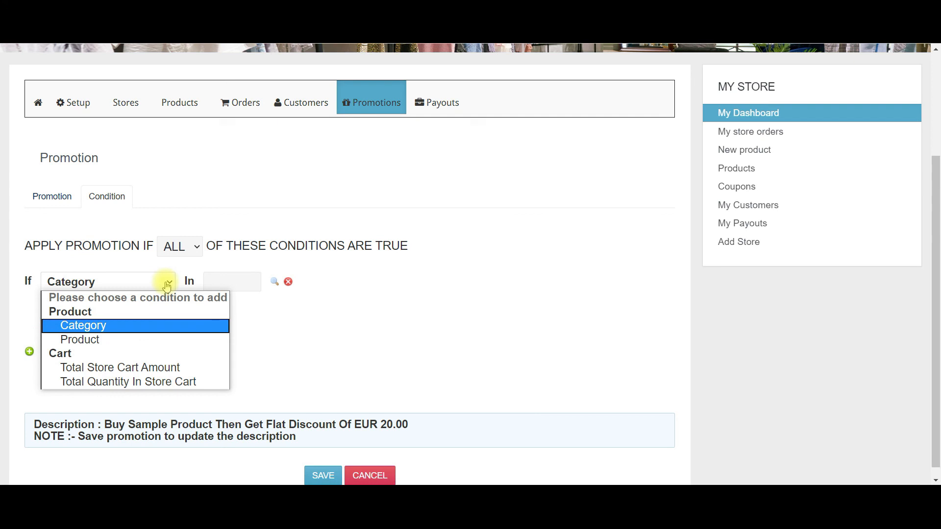
pyautogui.click(93, 328)
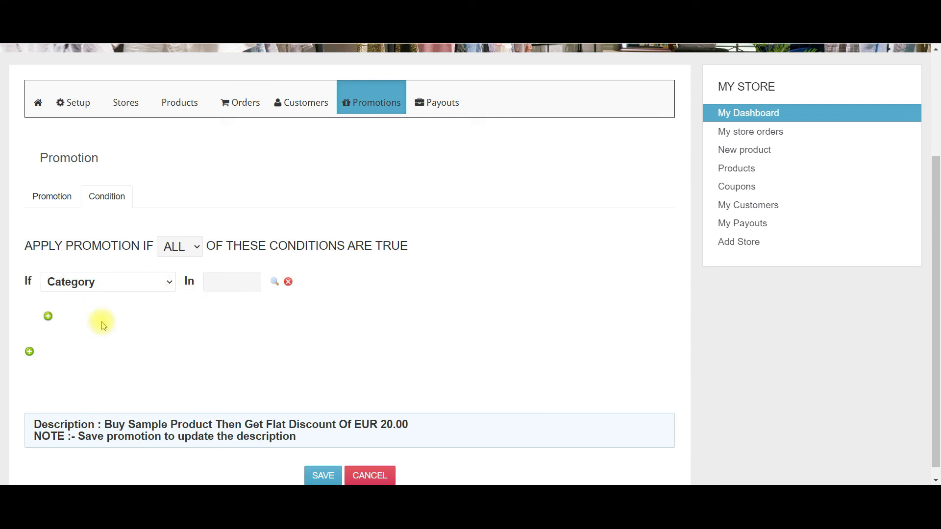
pyautogui.click(275, 282)
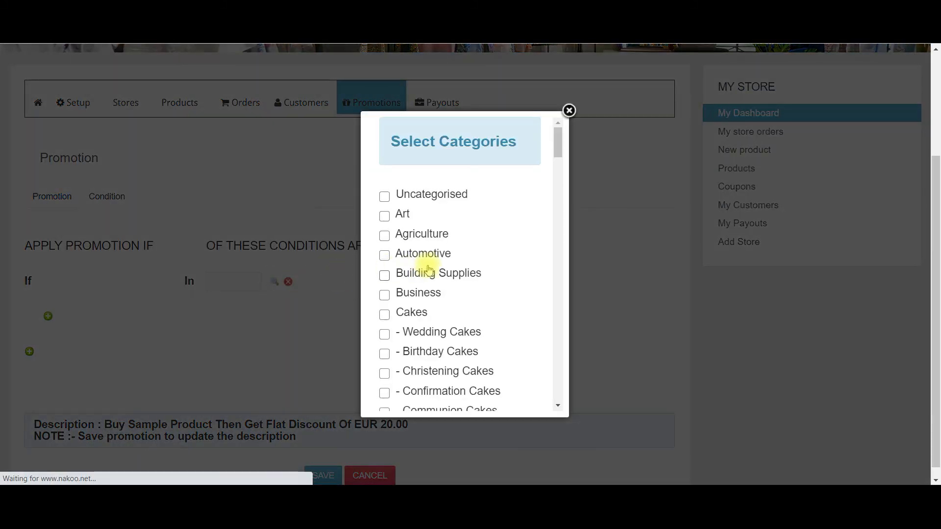
pyautogui.click(384, 256)
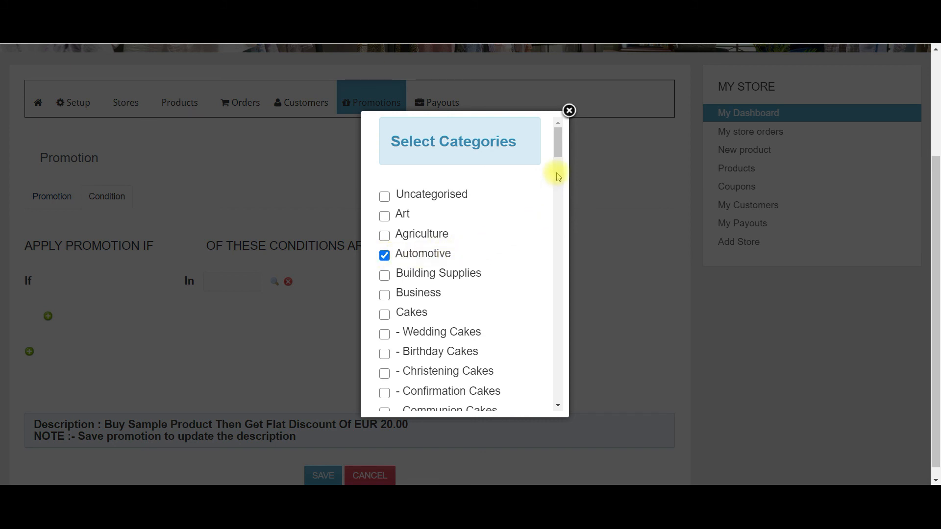
pyautogui.moveTo(558, 142); pyautogui.dragTo(567, 385)
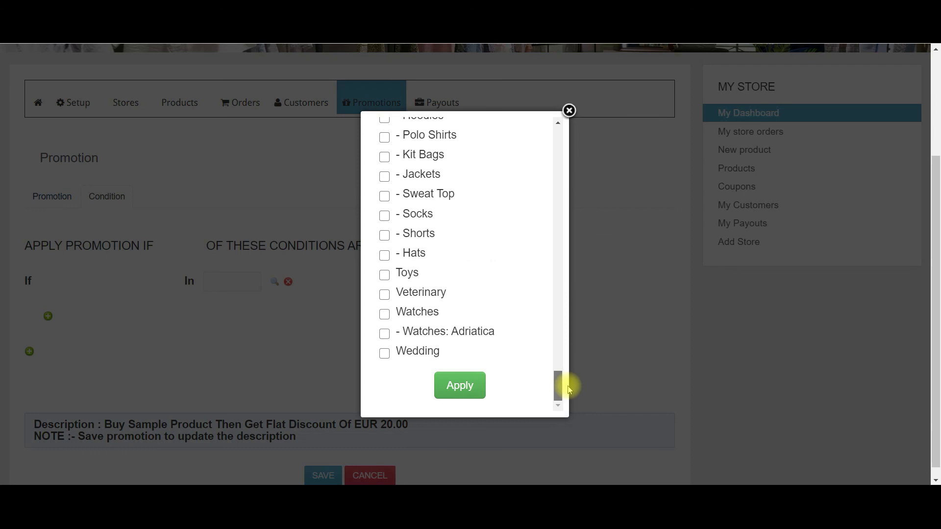
pyautogui.click(455, 384)
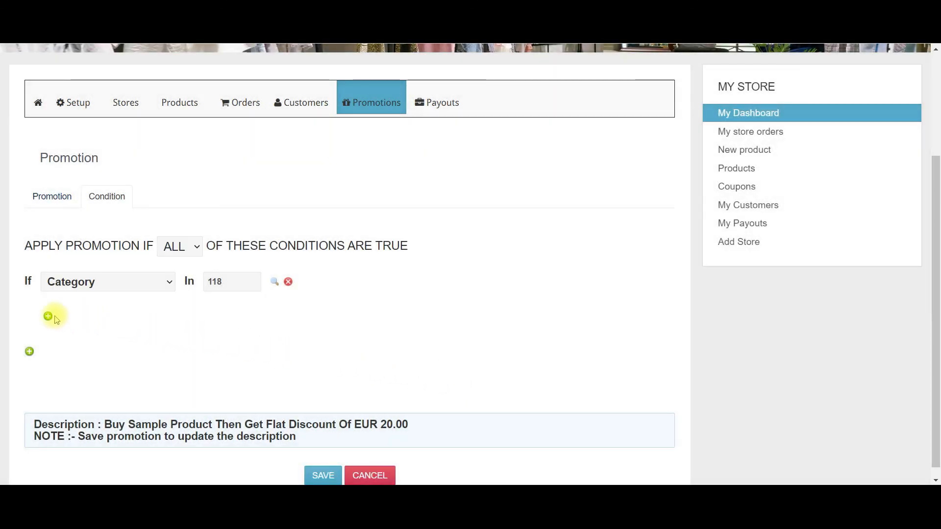
pyautogui.click(29, 352)
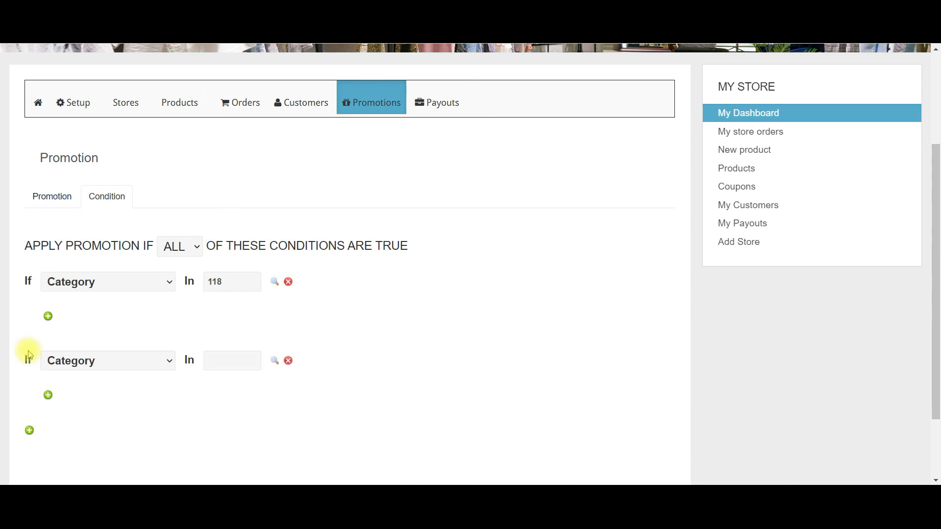
pyautogui.click(170, 364)
pyautogui.click(104, 402)
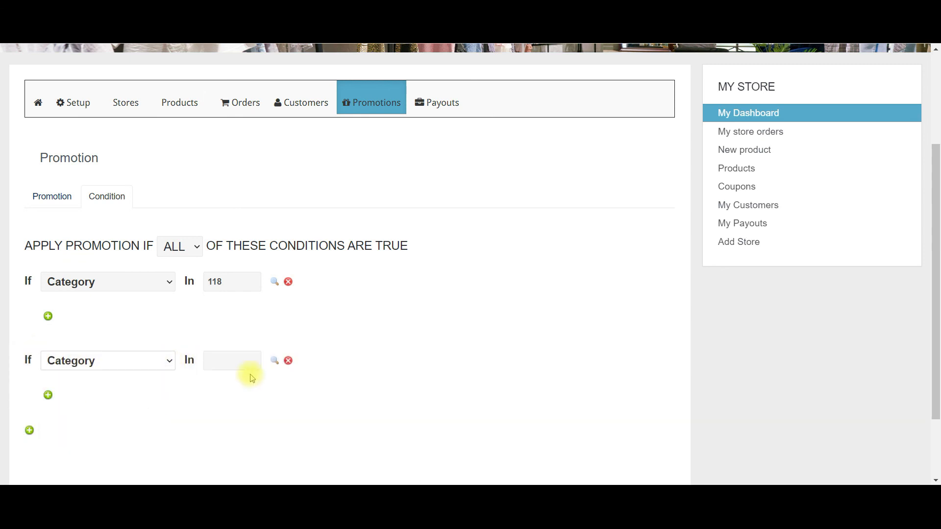
pyautogui.click(275, 360)
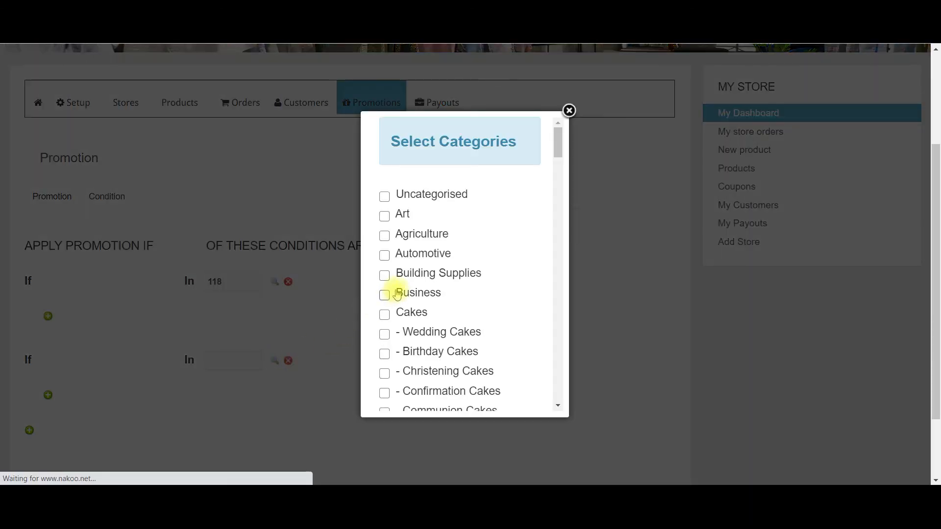
pyautogui.click(397, 295)
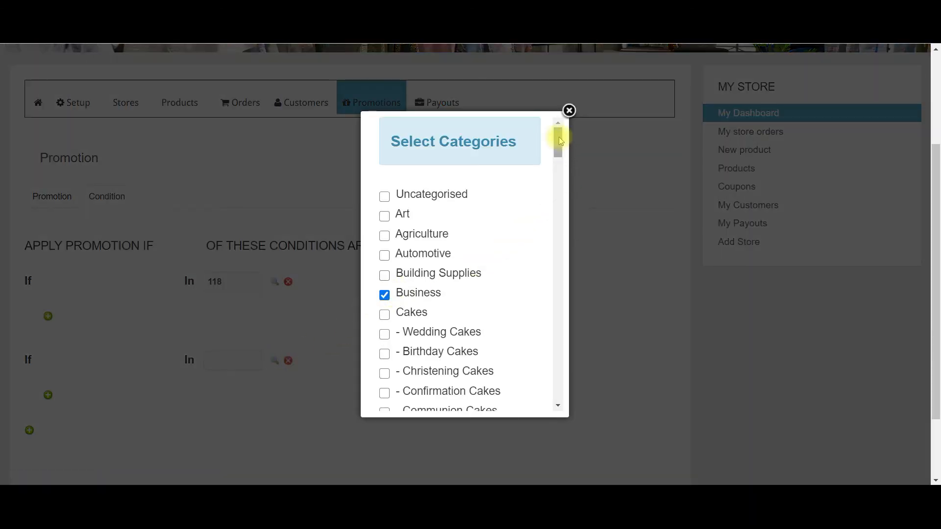
pyautogui.moveTo(559, 137); pyautogui.dragTo(563, 403)
pyautogui.click(470, 386)
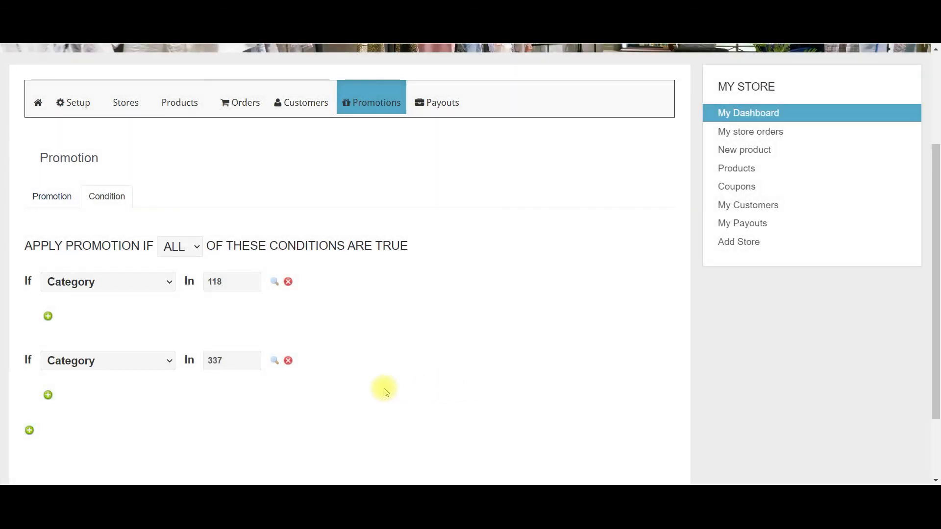
pyautogui.click(288, 361)
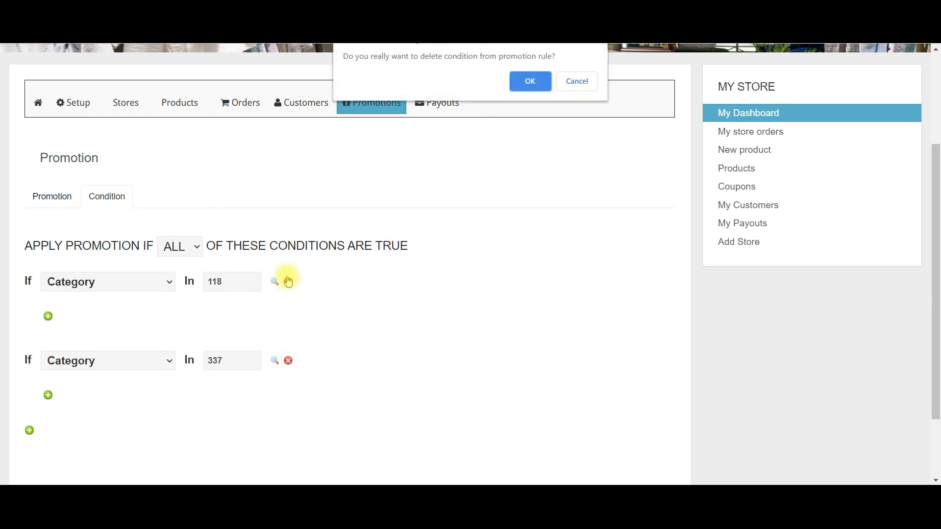
pyautogui.click(530, 81)
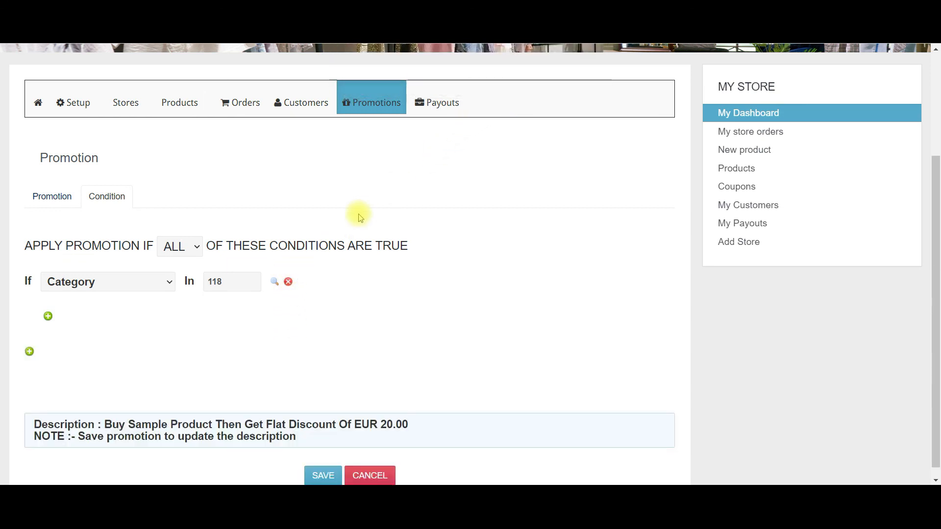
pyautogui.click(288, 282)
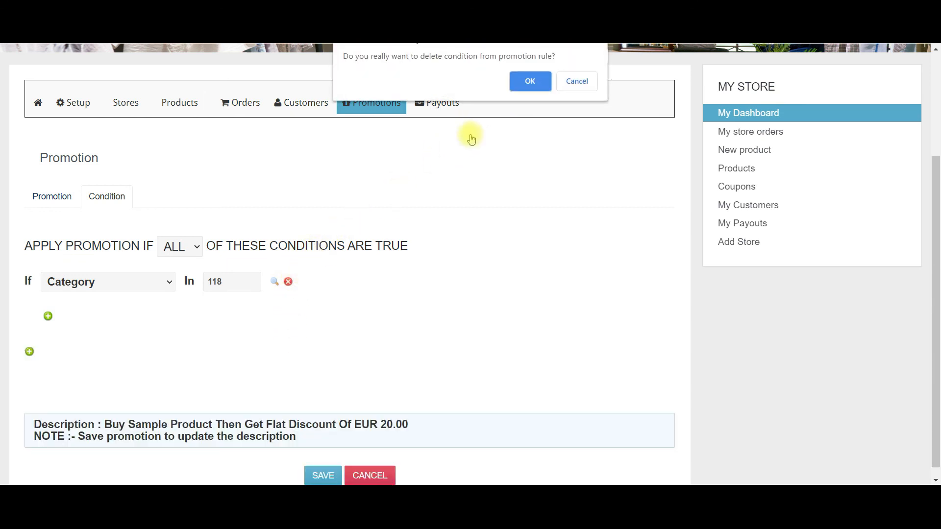
pyautogui.click(530, 80)
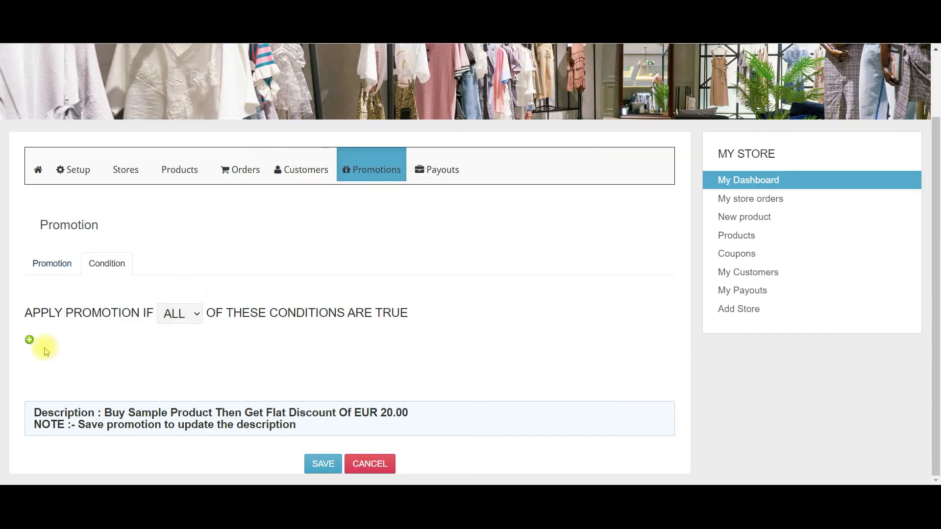
# Add a Product condition with Sample Product selected.
pyautogui.click(29, 341)
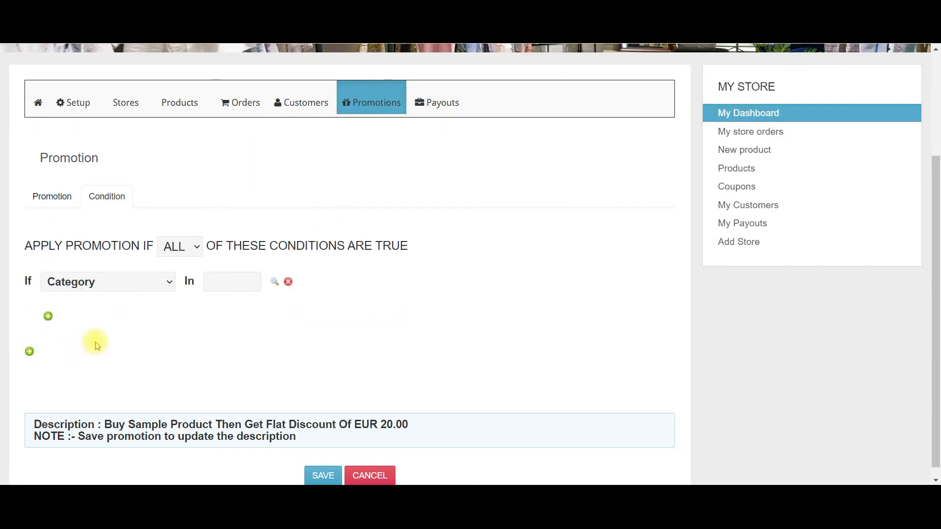
pyautogui.click(170, 283)
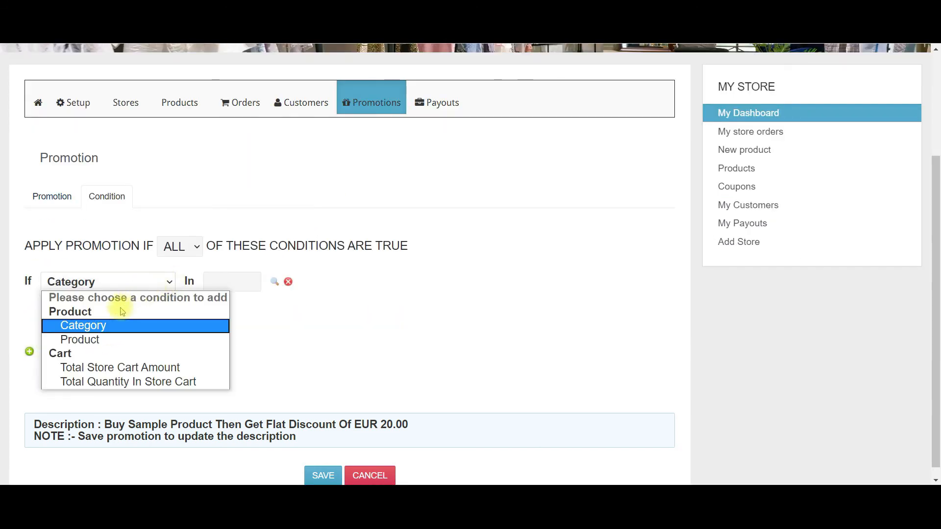
pyautogui.click(106, 340)
pyautogui.click(274, 282)
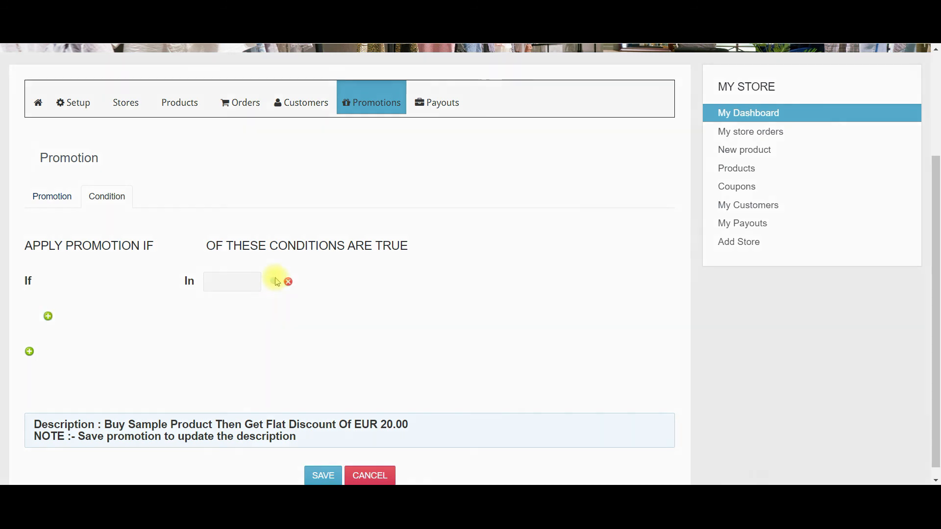
pyautogui.click(33, 135)
pyautogui.click(465, 372)
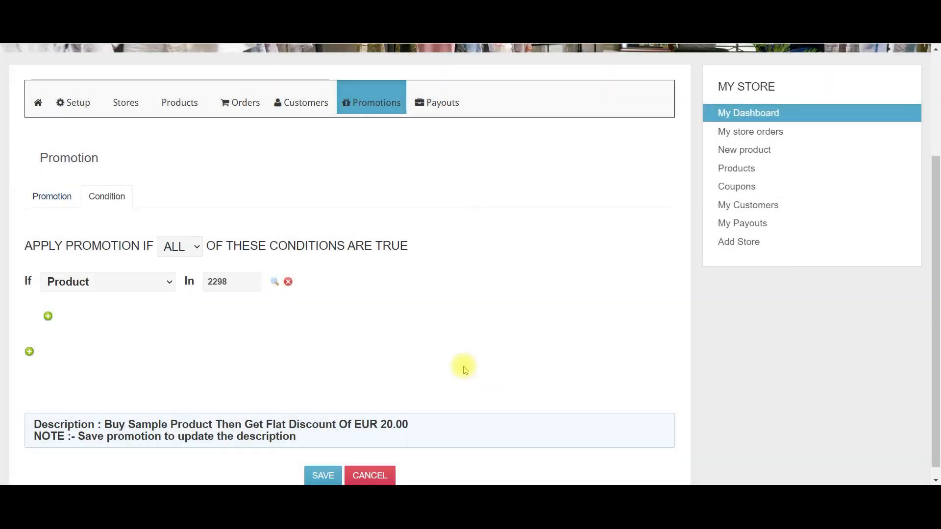
# Require the Sample Product quantity to be greater than 5.
pyautogui.click(48, 316)
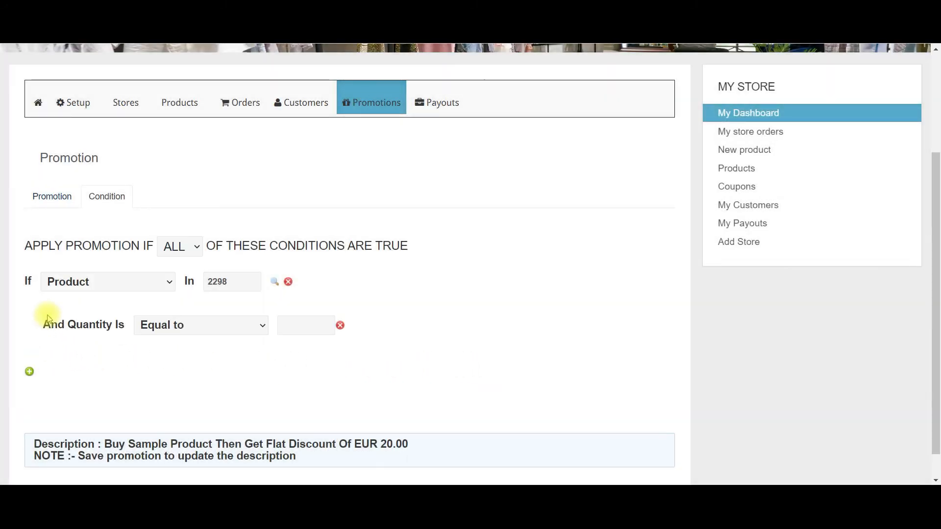
pyautogui.click(264, 327)
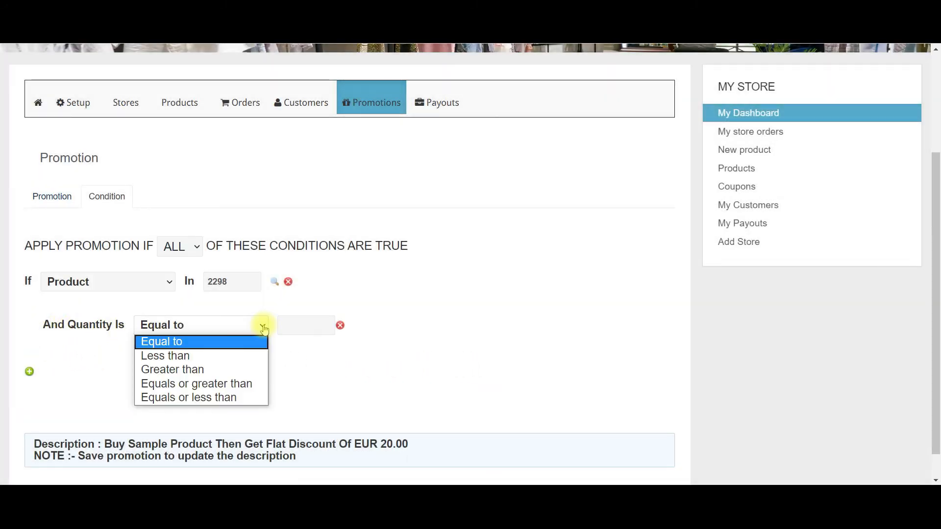
pyautogui.click(220, 370)
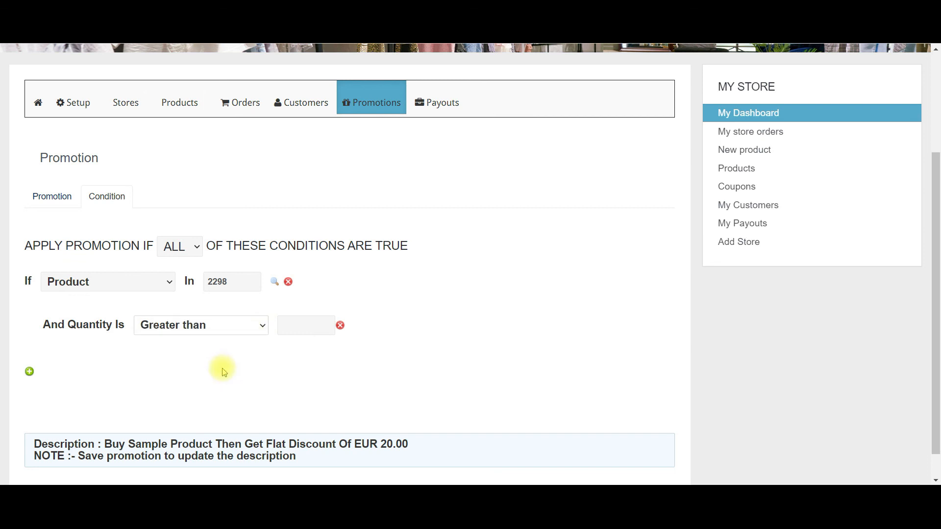
pyautogui.click(305, 327)
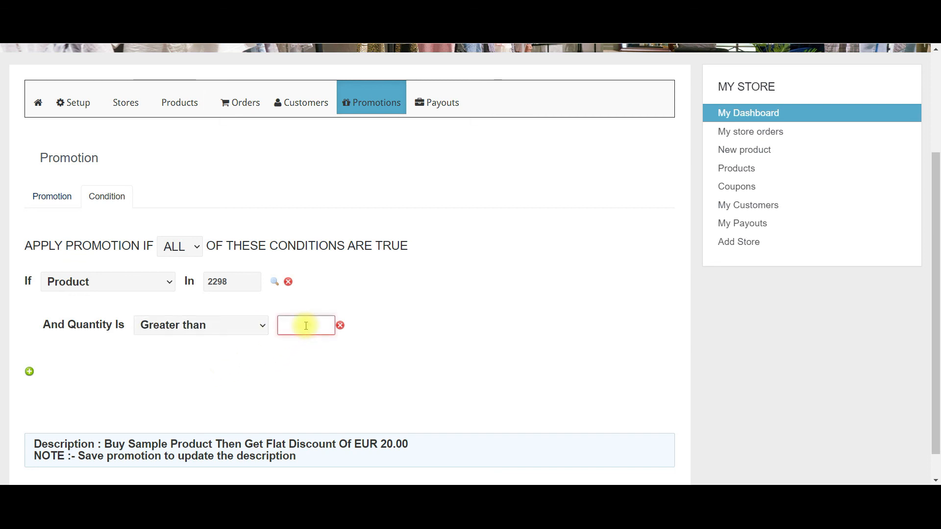
pyautogui.write('5')
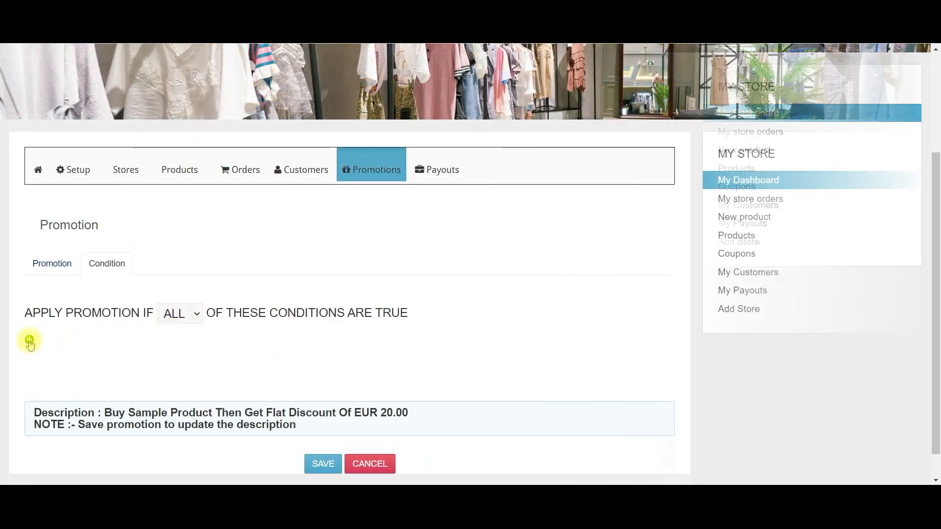
# Add a Total Store Cart Amount condition set to Greater than, entering 2 in the € box.
pyautogui.click(28, 342)
pyautogui.scroll(-1, 28, 341)
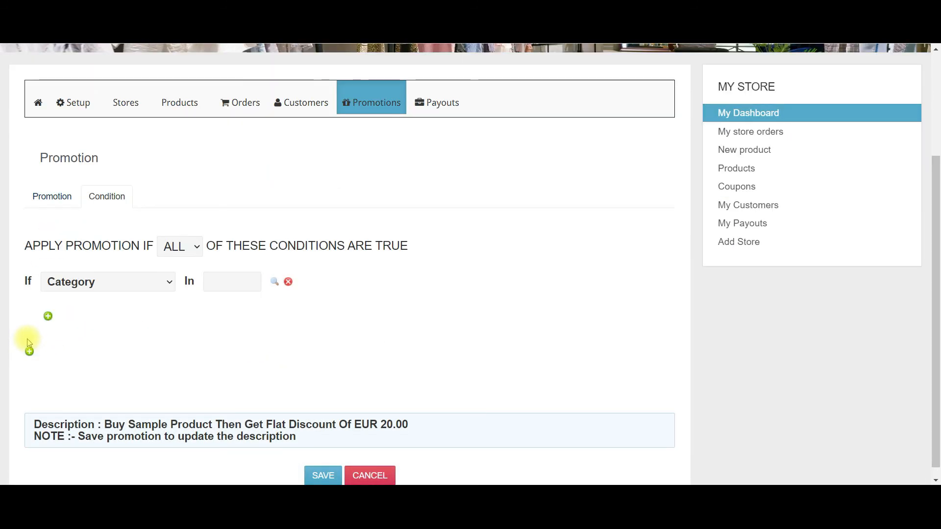
pyautogui.click(170, 283)
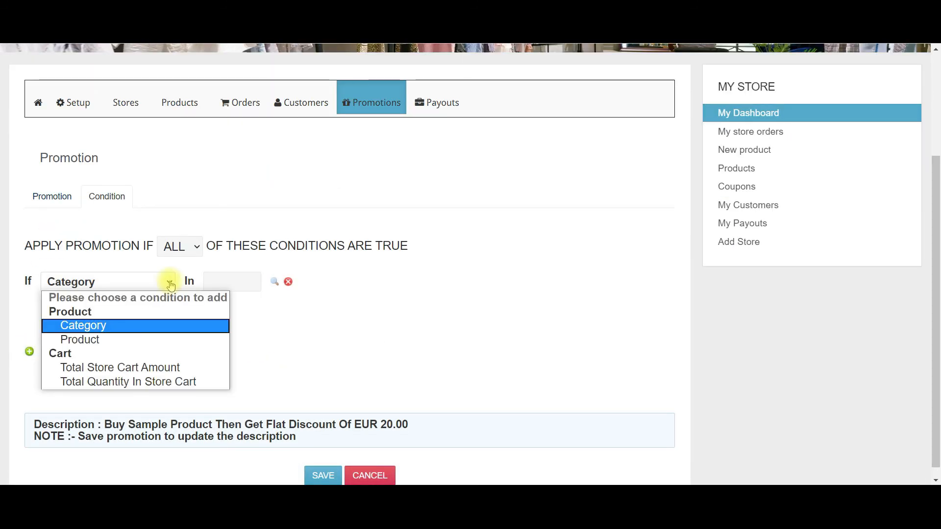
pyautogui.click(137, 368)
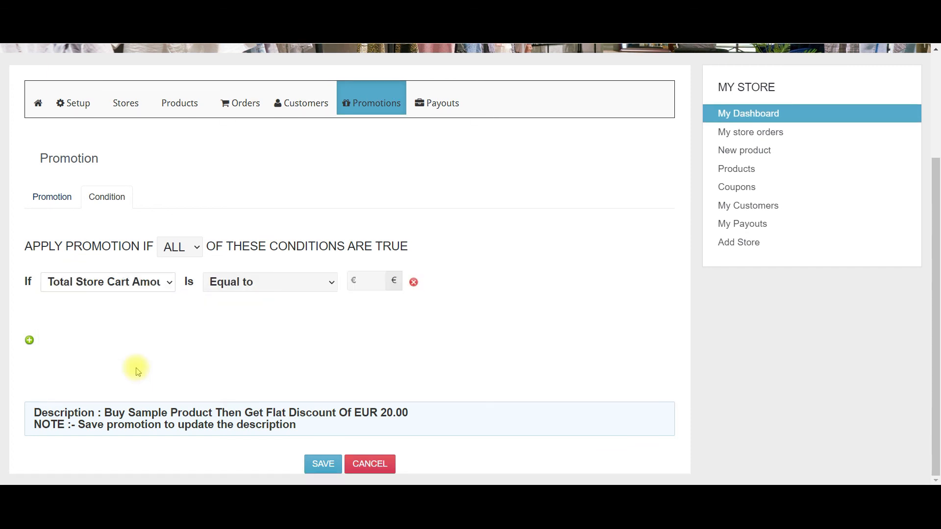
pyautogui.click(325, 287)
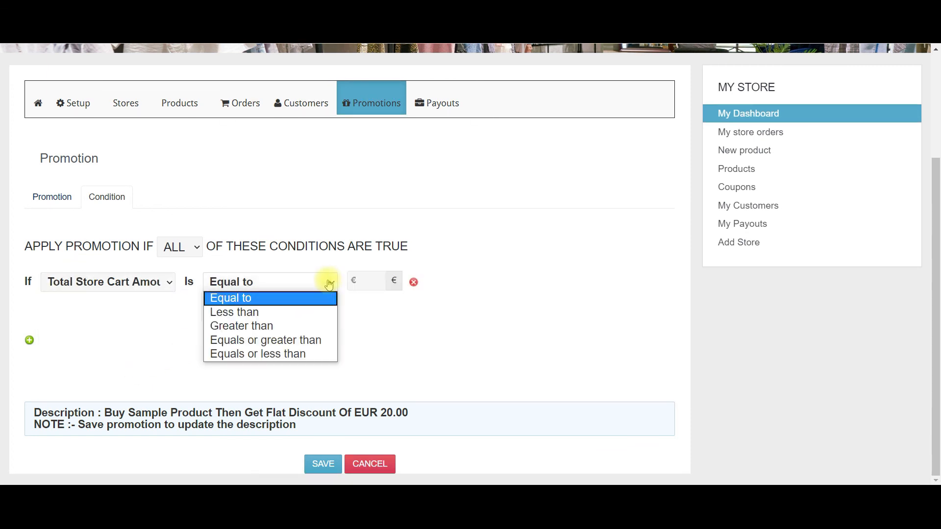
pyautogui.click(280, 325)
pyautogui.click(363, 280)
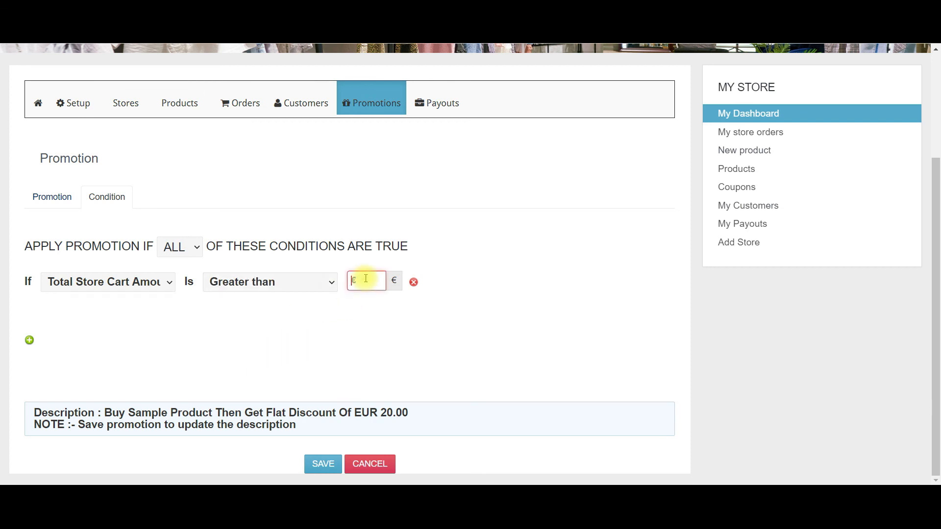
pyautogui.write('2')
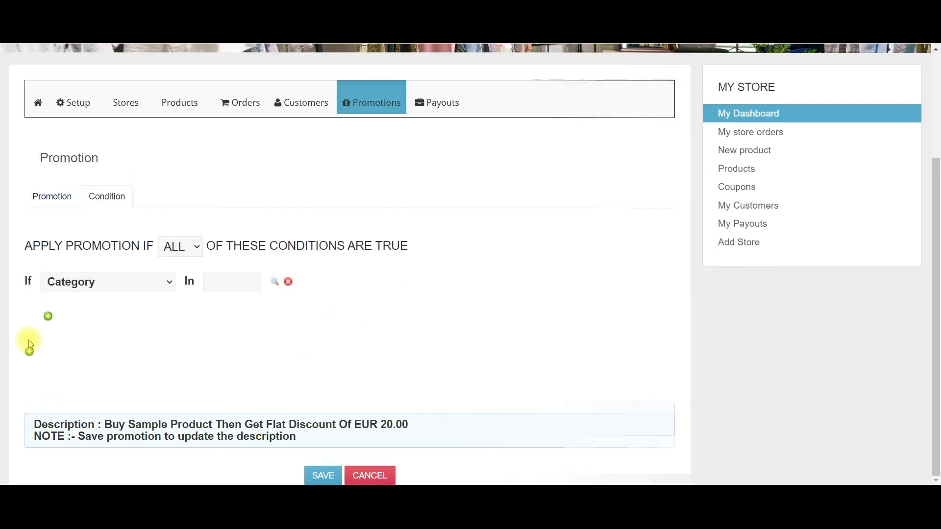
# Change the condition to Total Quantity In Store Cart greater than 5.
pyautogui.click(169, 284)
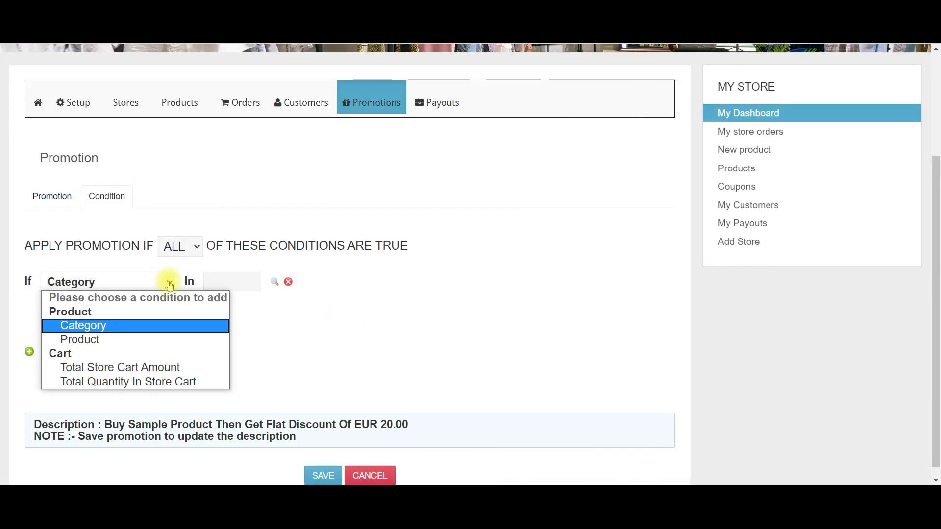
pyautogui.click(149, 381)
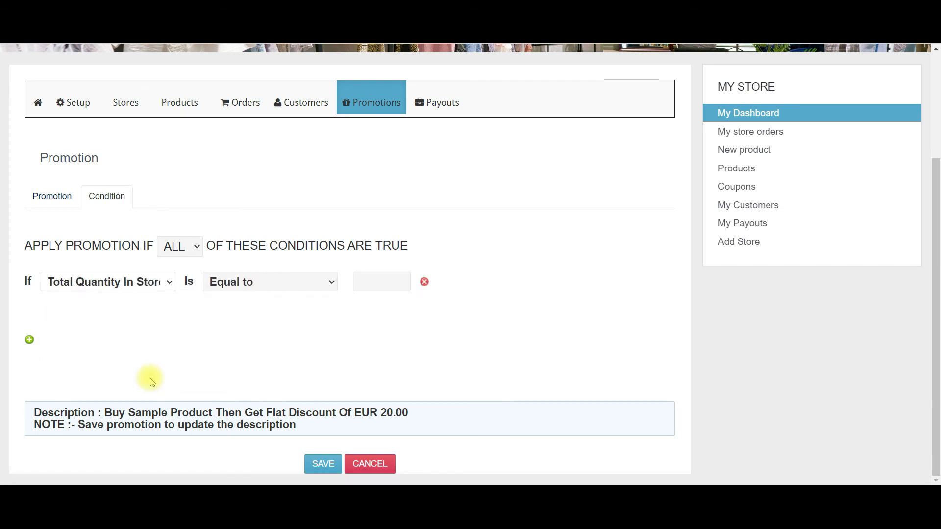
pyautogui.click(333, 286)
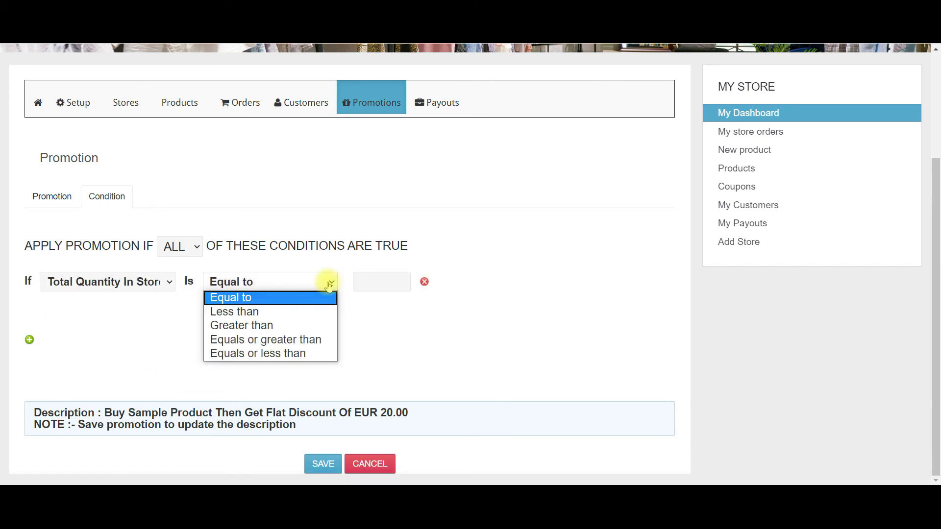
pyautogui.click(282, 326)
pyautogui.click(368, 284)
pyautogui.write('5')
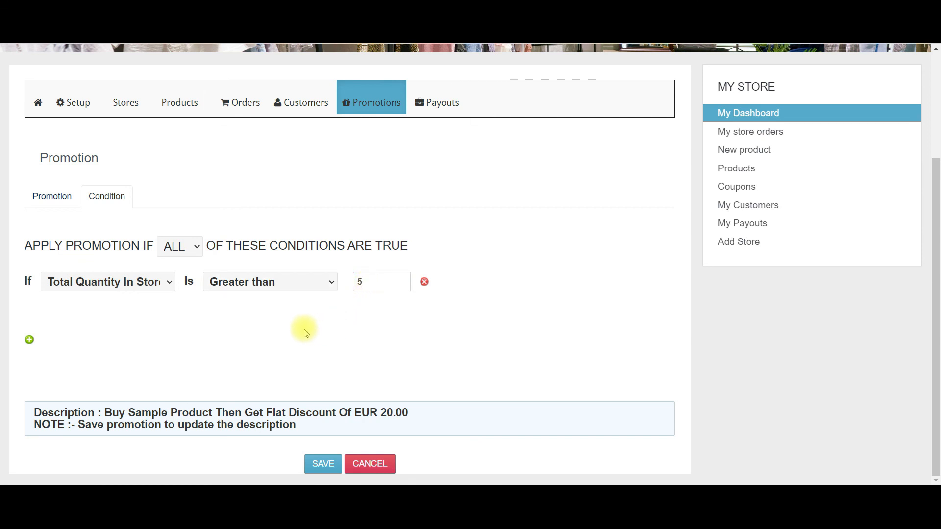
# Add a Total Store Cart Amount greater than €200 condition and switch matching from ALL to ANY.
pyautogui.click(29, 342)
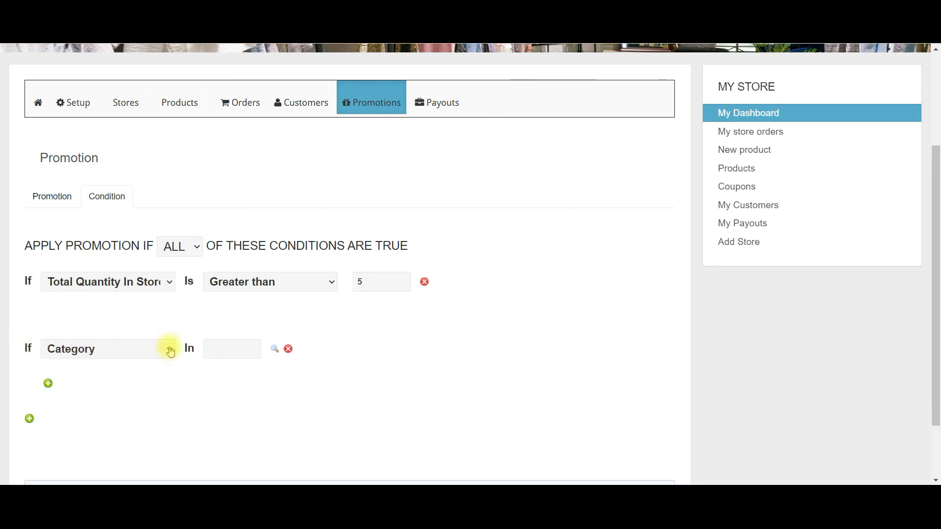
pyautogui.click(171, 351)
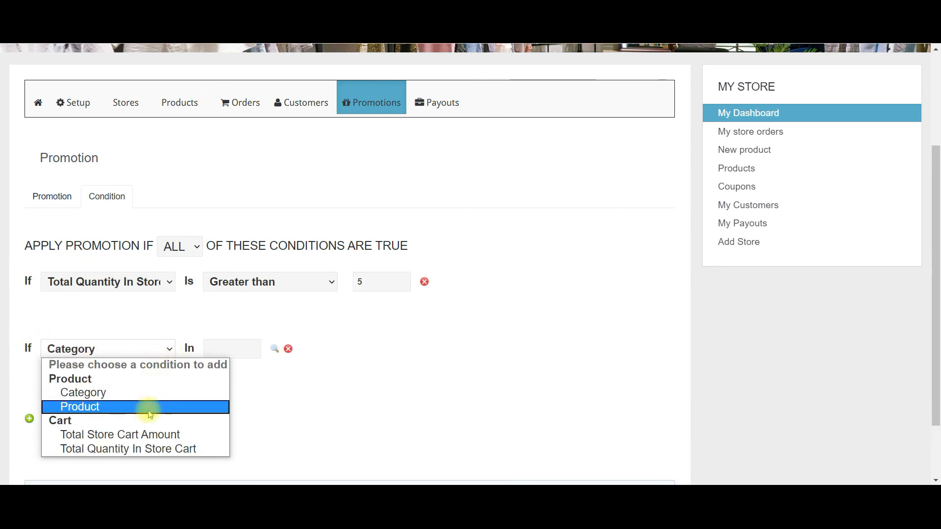
pyautogui.click(147, 435)
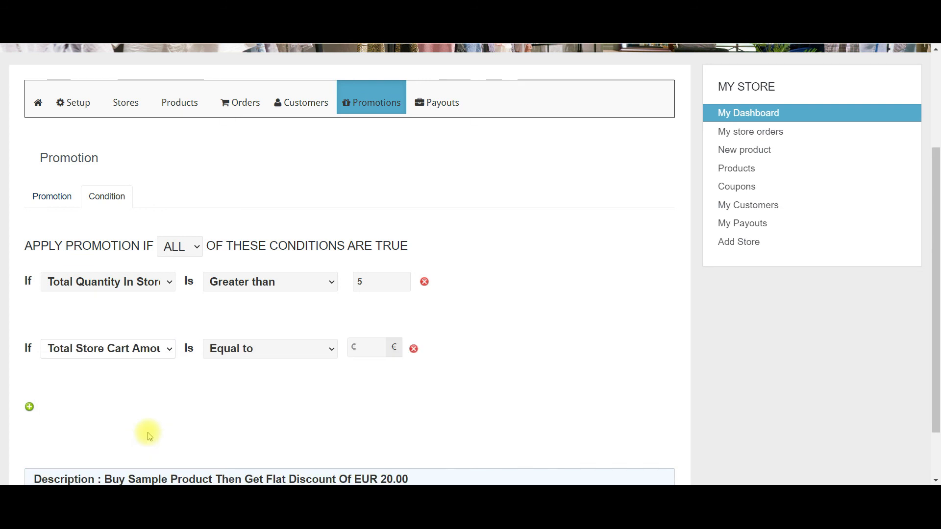
pyautogui.click(324, 348)
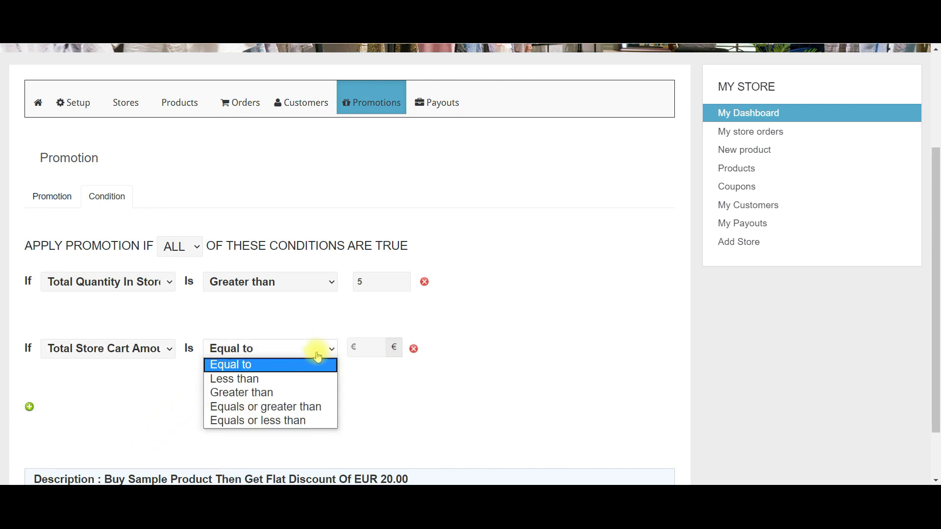
pyautogui.click(263, 395)
pyautogui.click(365, 345)
pyautogui.write('200')
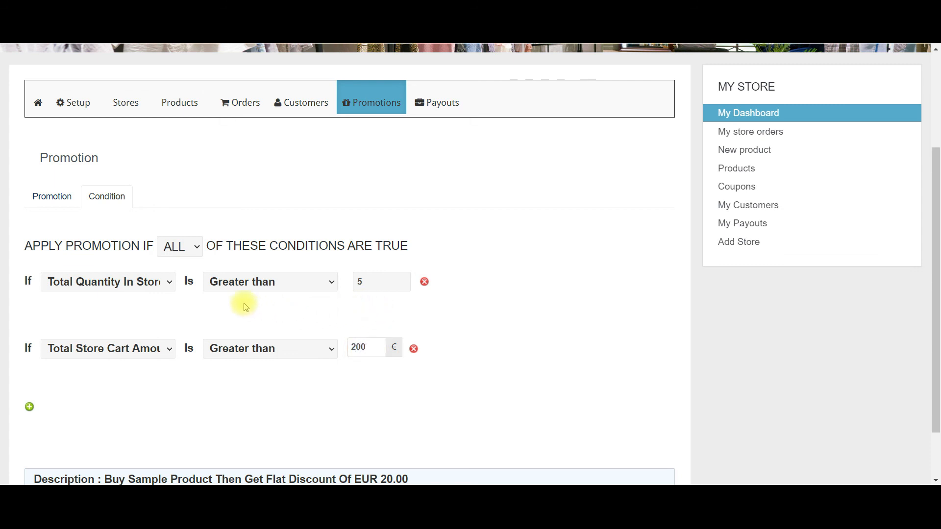
pyautogui.click(198, 248)
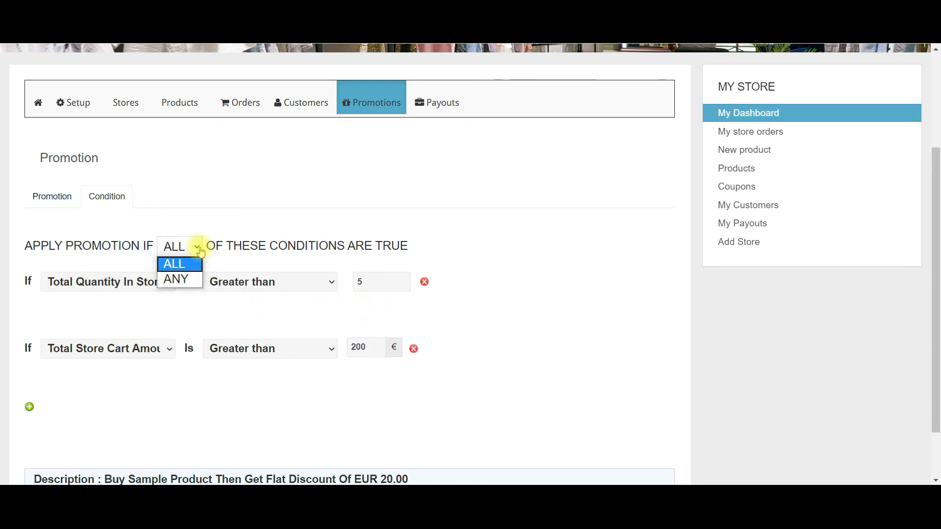
pyautogui.click(182, 281)
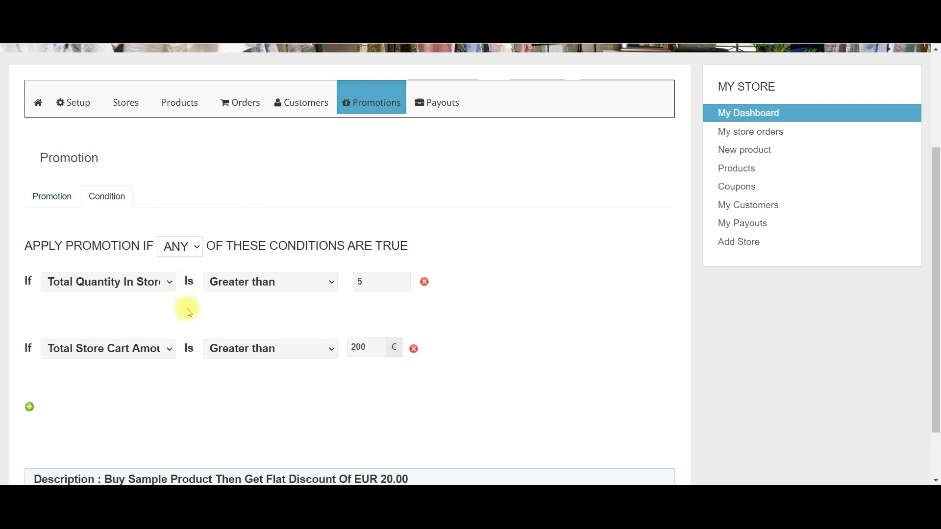